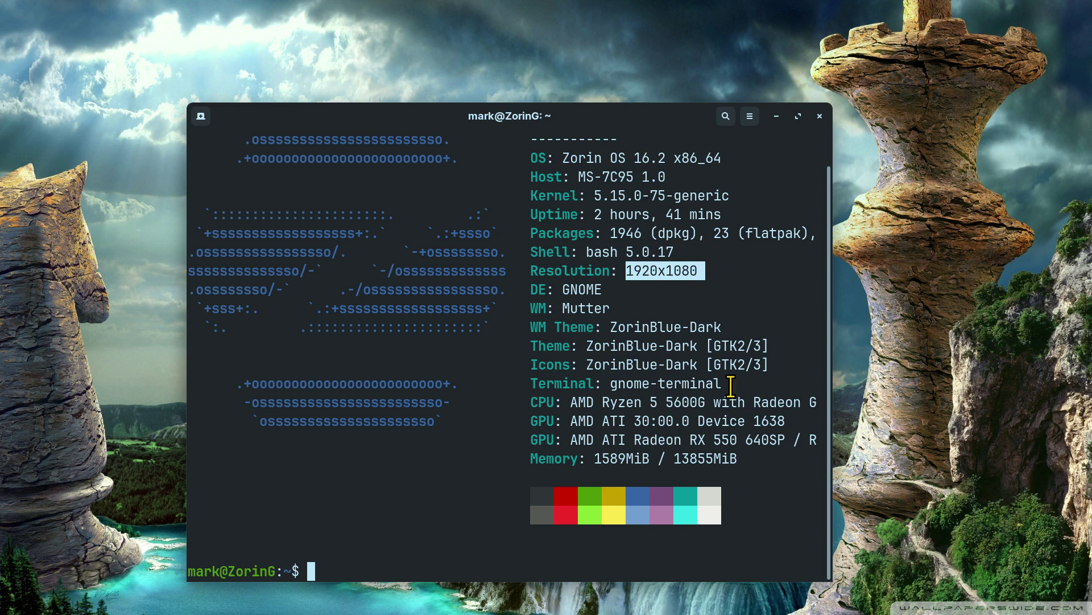
Step: Select the WM Theme, Theme and Icons lines of the neofetch output, then show the desktop
{"action": "left_click_drag", "start_coordinate": [609, 328], "coordinate": [775, 367]}
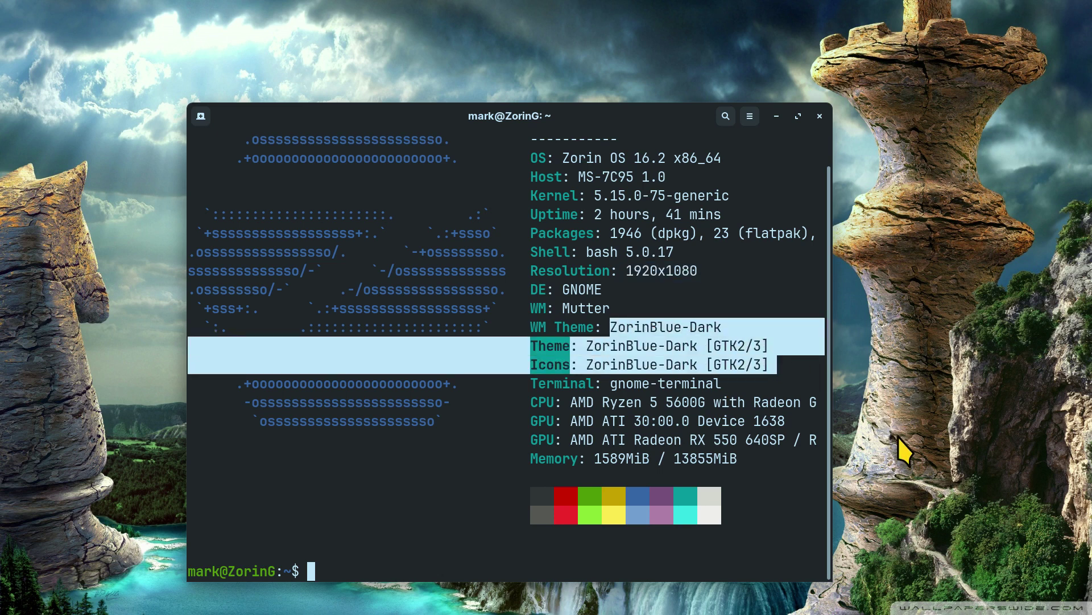
{"action": "key", "text": "super+d"}
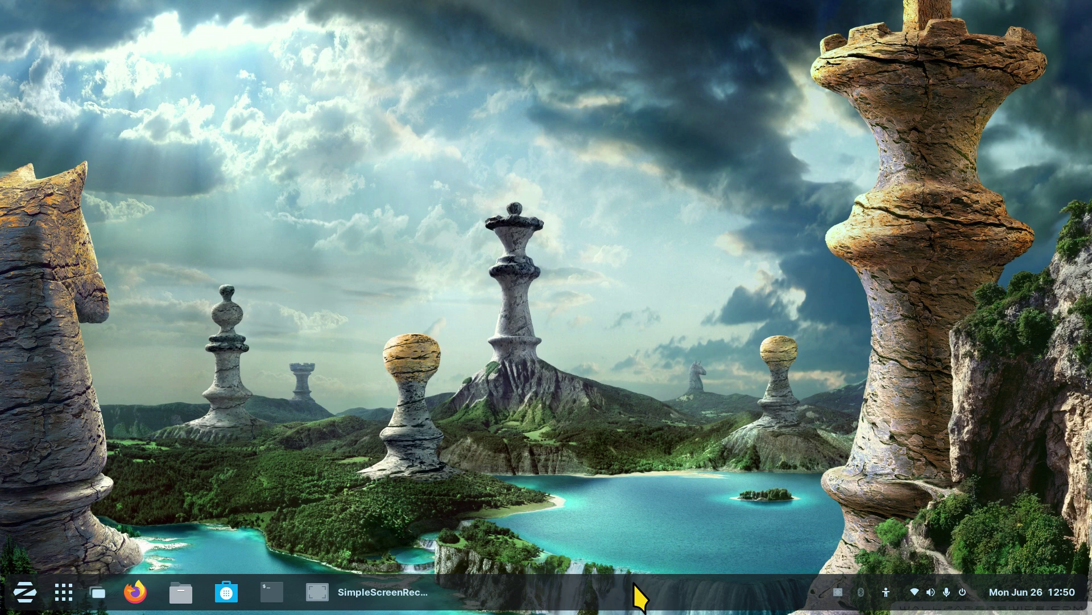
Step: In Taskbar Settings, try panel sizes of 32 and 128 px, then settle on 64 px
{"action": "right_click", "coordinate": [533, 589]}
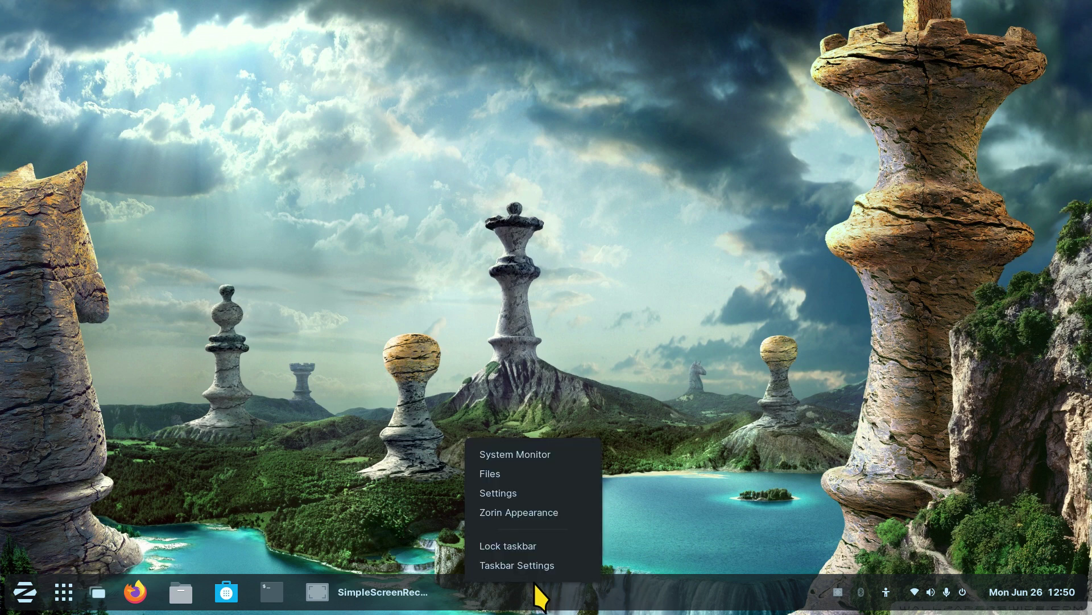
{"action": "left_click", "coordinate": [562, 566]}
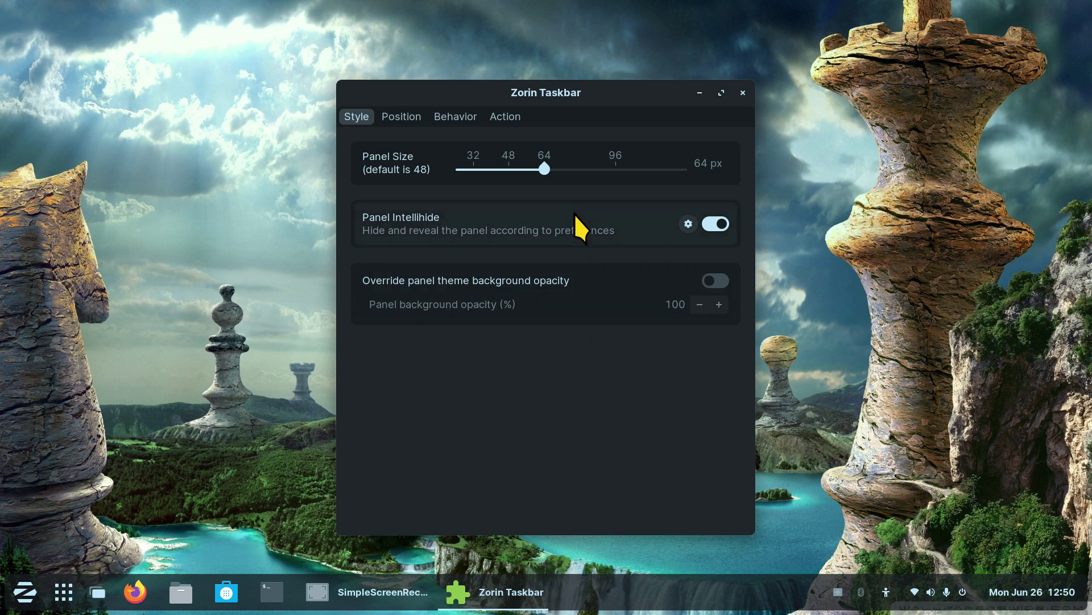
{"action": "left_click_drag", "start_coordinate": [541, 169], "coordinate": [475, 171]}
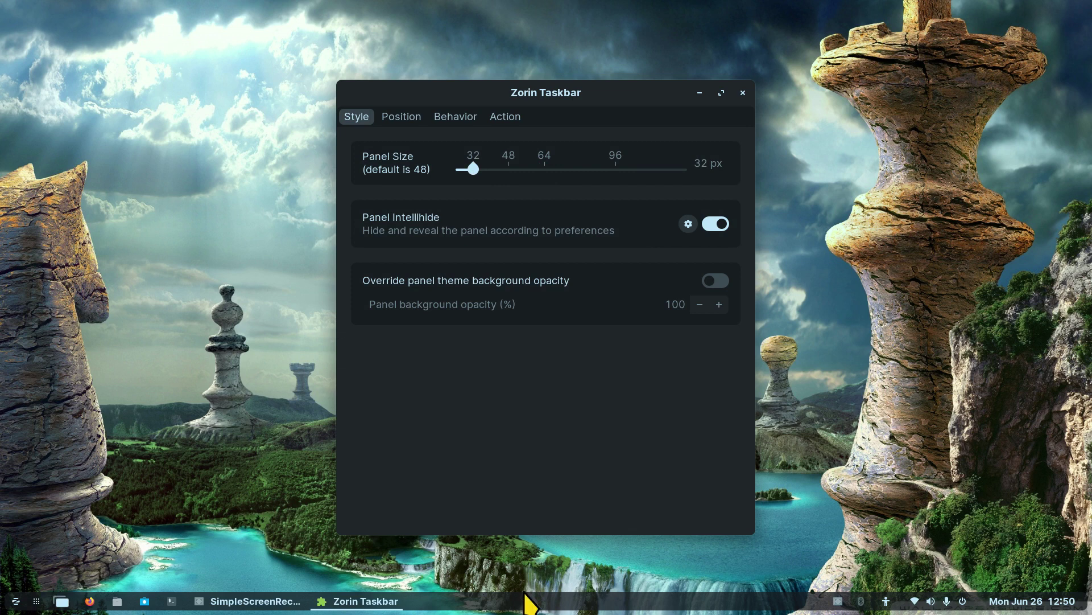
{"action": "left_click_drag", "start_coordinate": [480, 176], "coordinate": [726, 180]}
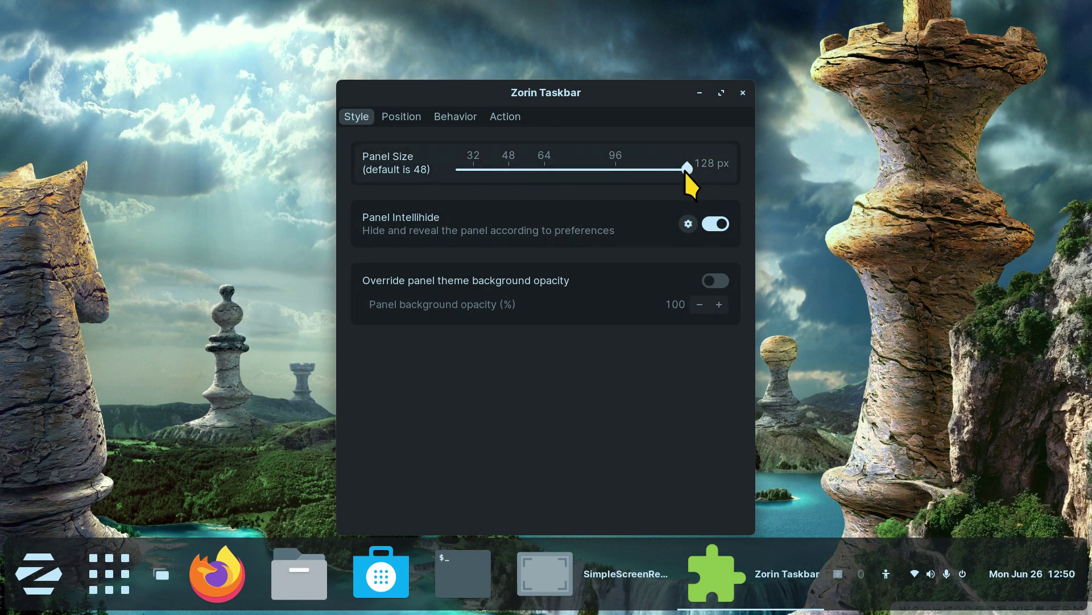
{"action": "left_click_drag", "start_coordinate": [685, 171], "coordinate": [553, 161]}
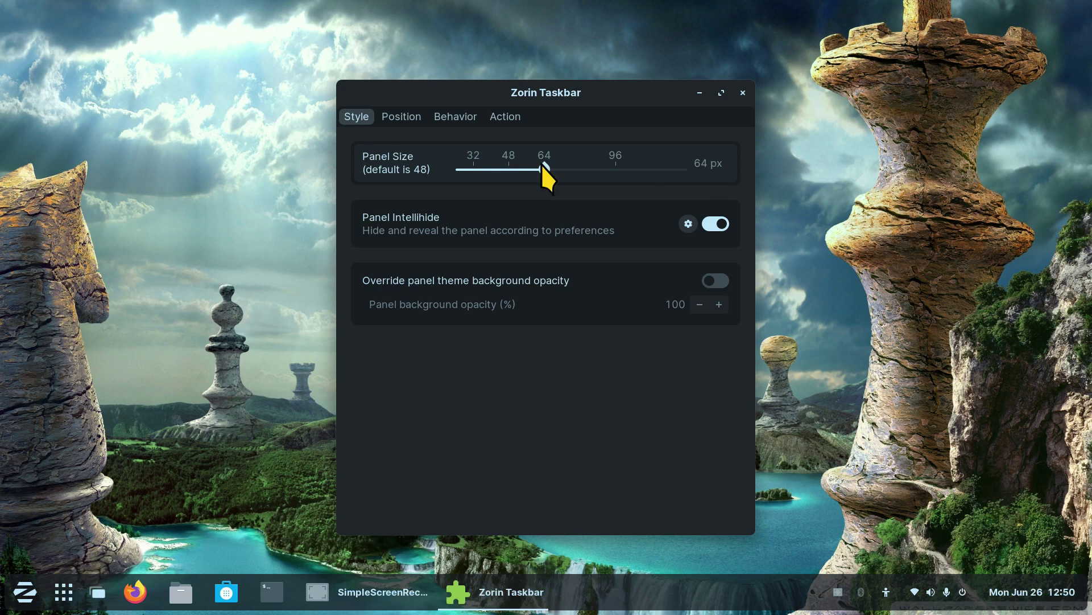
{"action": "left_click", "coordinate": [885, 592]}
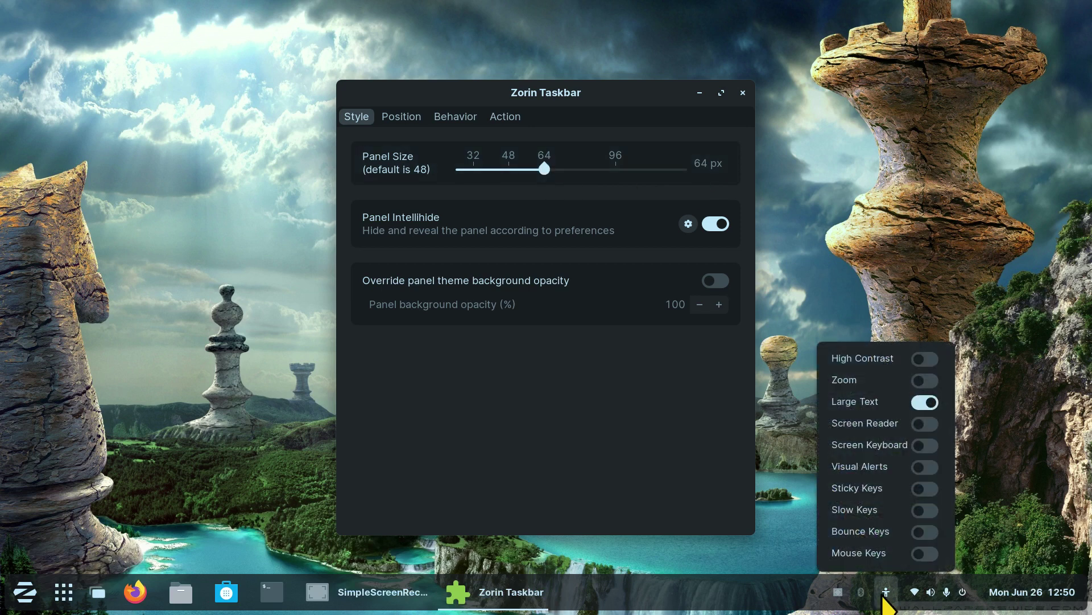
{"action": "left_click", "coordinate": [606, 415]}
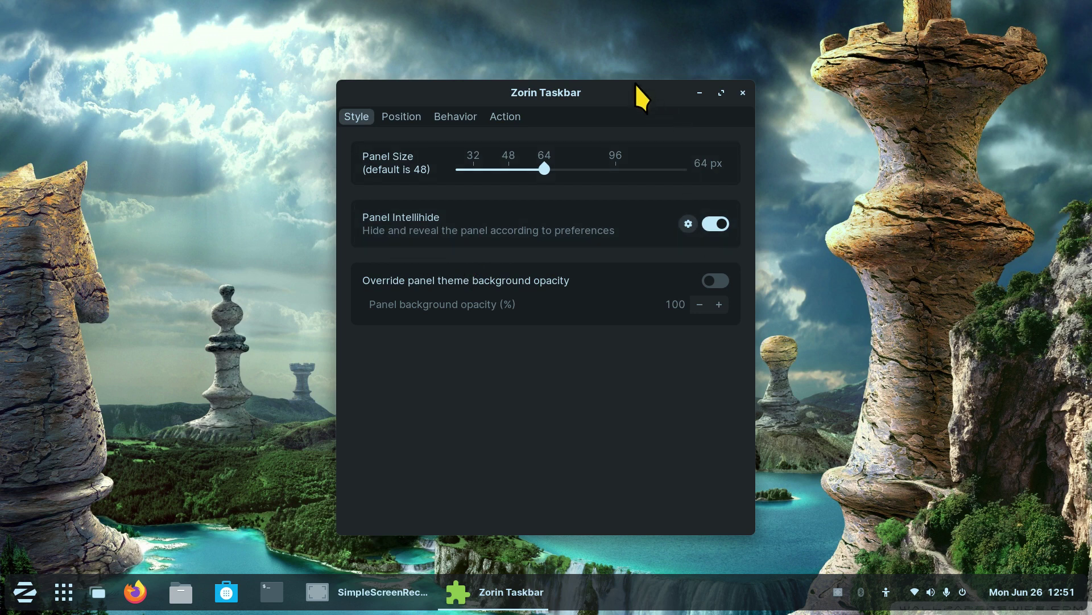
Step: Toggle Panel Intellihide and close the taskbar settings window
{"action": "left_click_drag", "start_coordinate": [639, 93], "coordinate": [769, 32]}
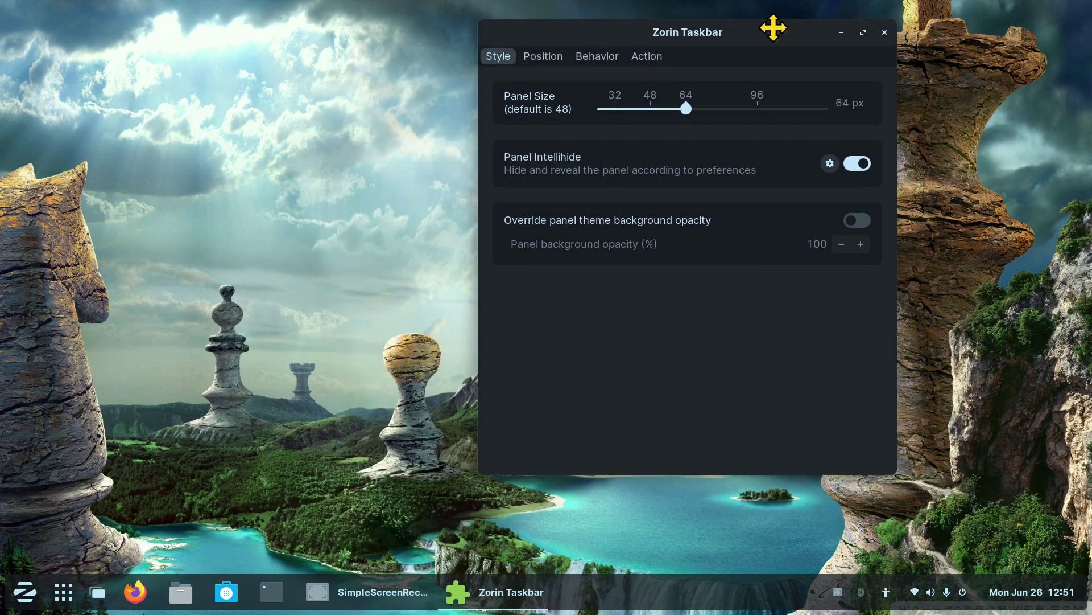
{"action": "left_click", "coordinate": [854, 168]}
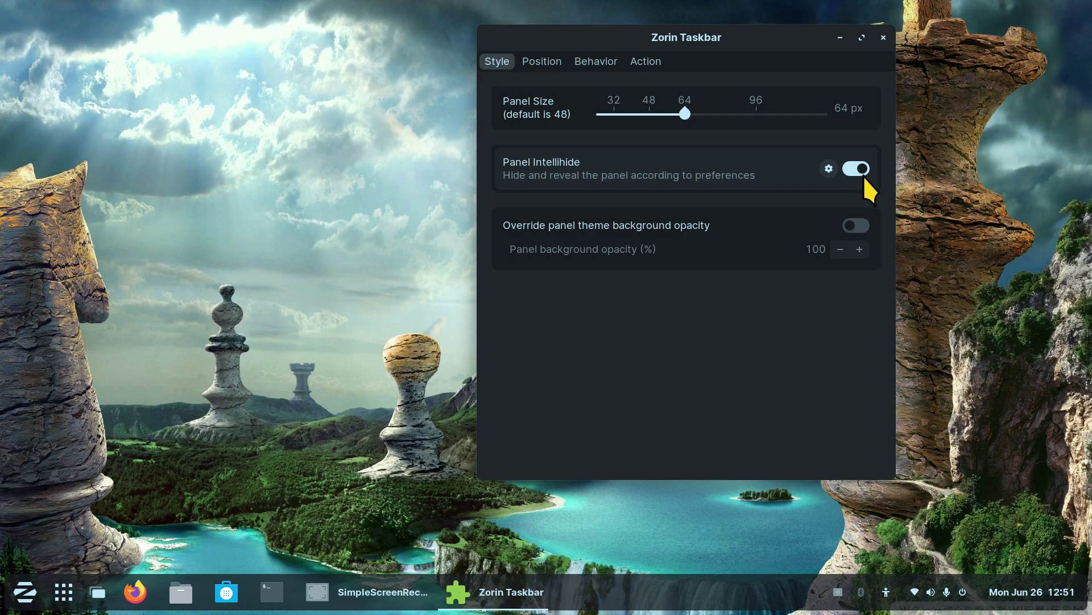
{"action": "left_click", "coordinate": [883, 36]}
Step: Launch Firefox, maximize and restore its window, reposition it, then close it
{"action": "left_click", "coordinate": [135, 592]}
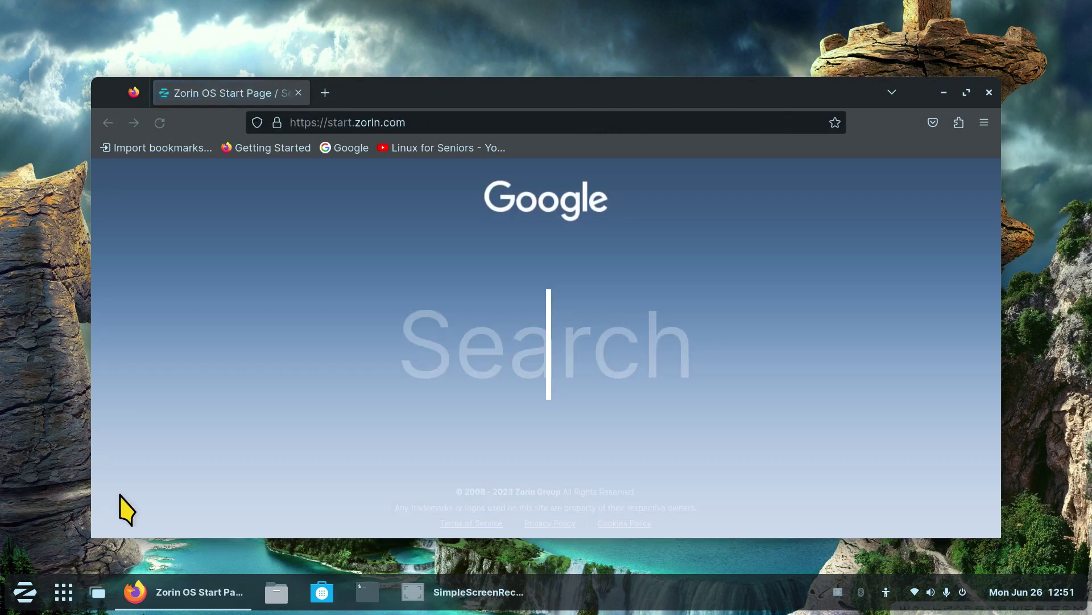
{"action": "left_click_drag", "start_coordinate": [712, 85], "coordinate": [708, 129]}
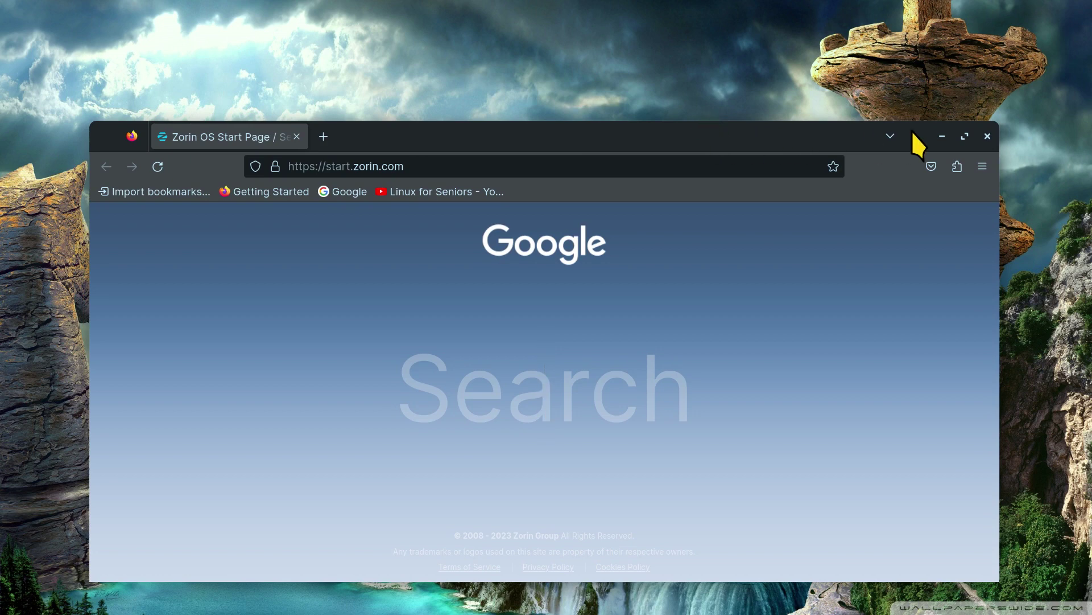
{"action": "left_click", "coordinate": [965, 137]}
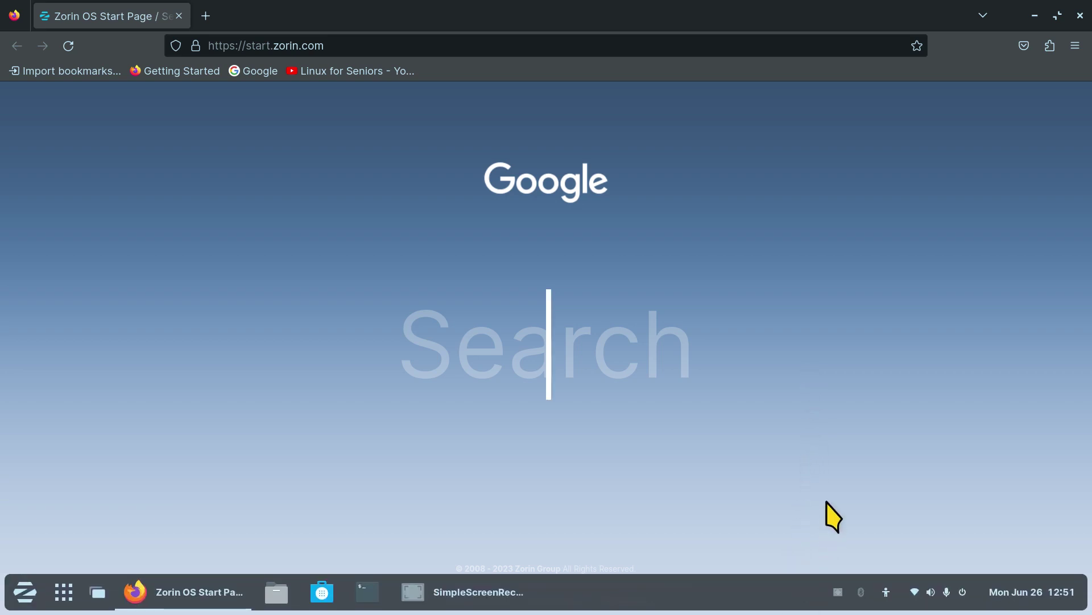
{"action": "double_click", "coordinate": [841, 17]}
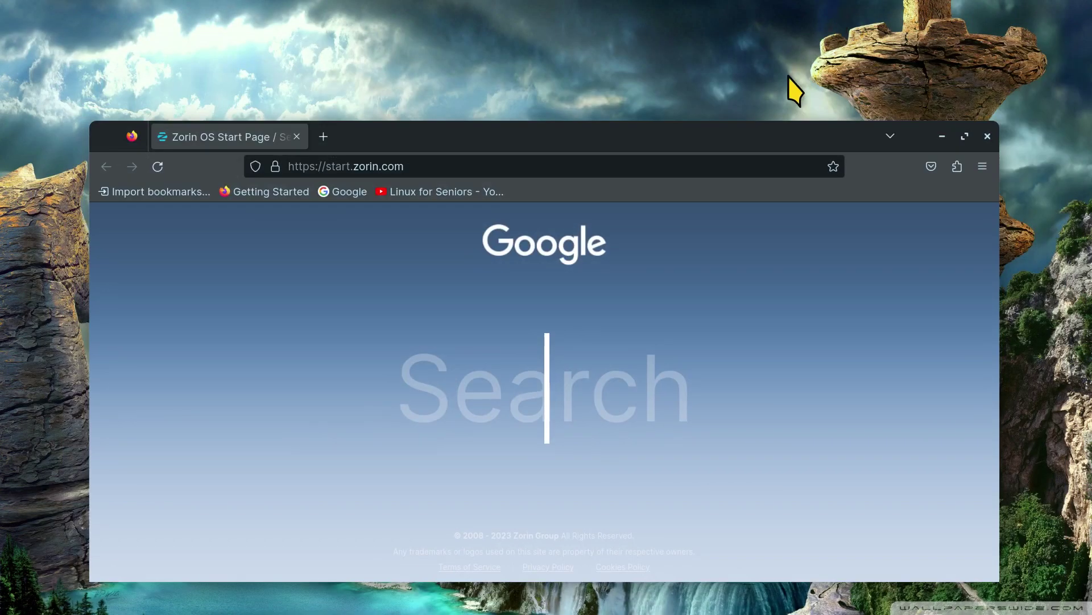
{"action": "left_click_drag", "start_coordinate": [753, 129], "coordinate": [769, 77]}
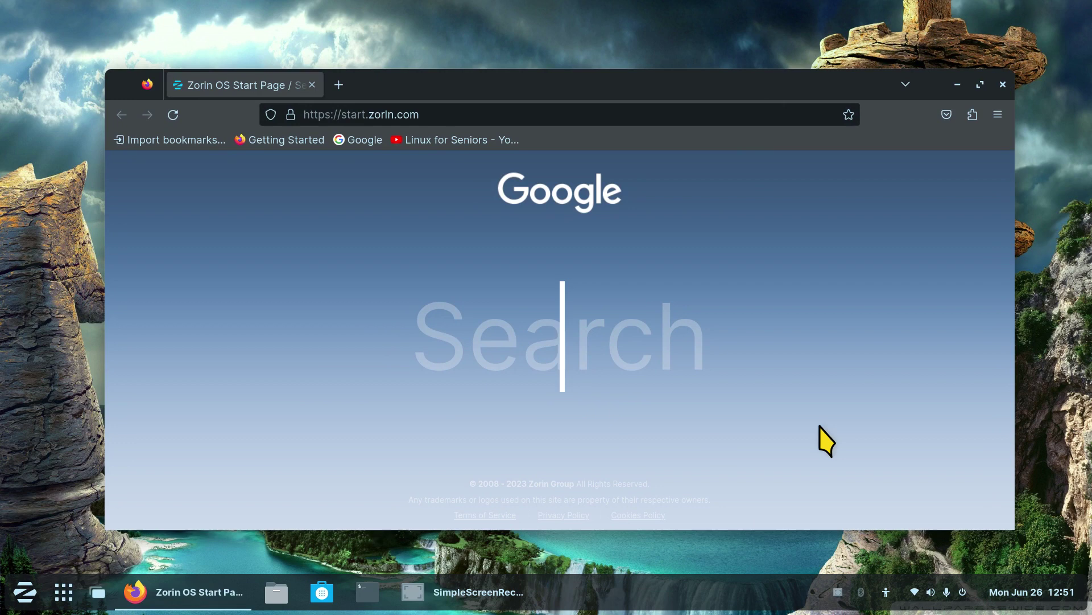
{"action": "left_click", "coordinate": [1002, 85]}
Step: Open the Intellihide options from the taskbar's settings
{"action": "right_click", "coordinate": [575, 596]}
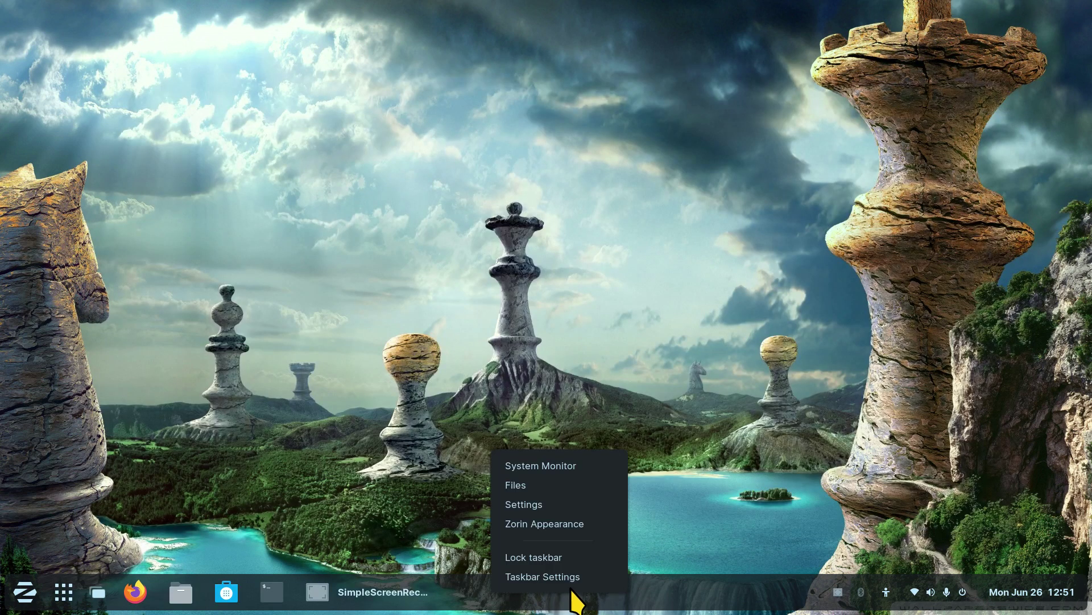
{"action": "left_click", "coordinate": [579, 575]}
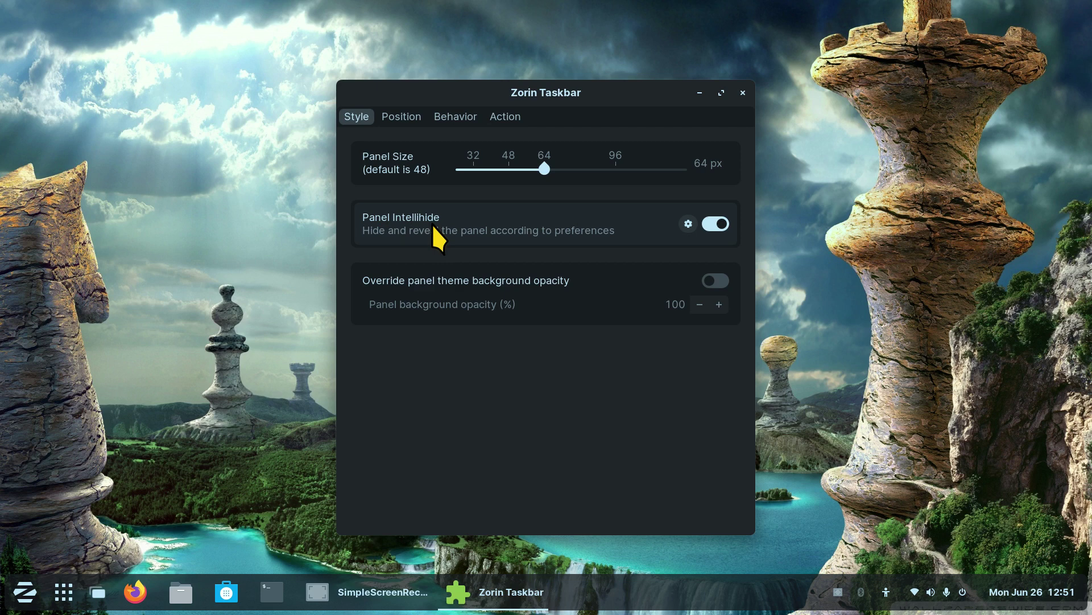
{"action": "left_click", "coordinate": [689, 223]}
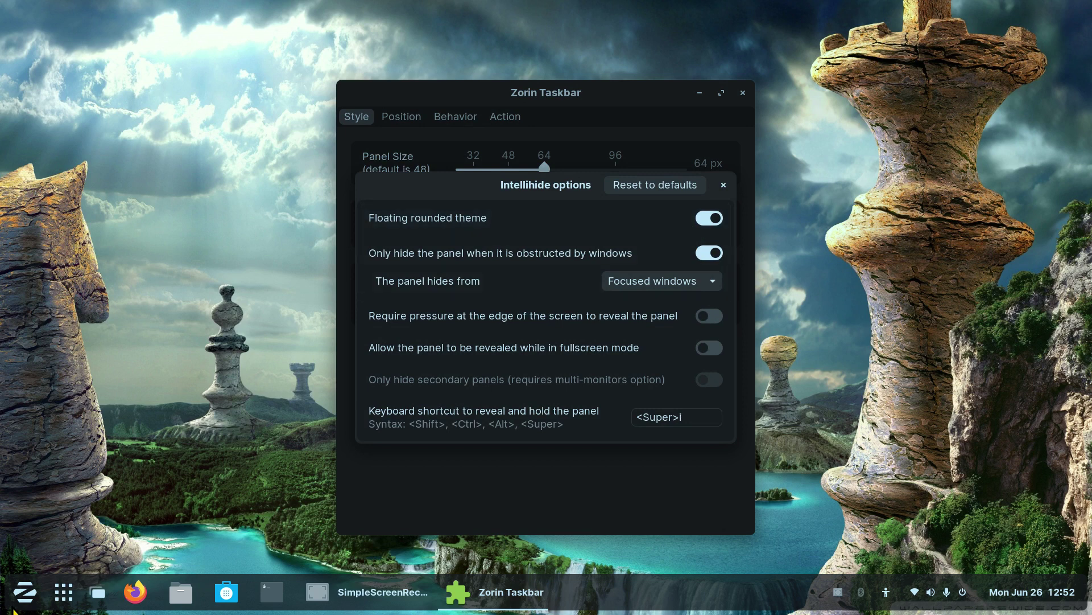
Step: Launch Screenshot from the start menu and cancel it, then select the <Super>i shortcut text
{"action": "left_click", "coordinate": [24, 591]}
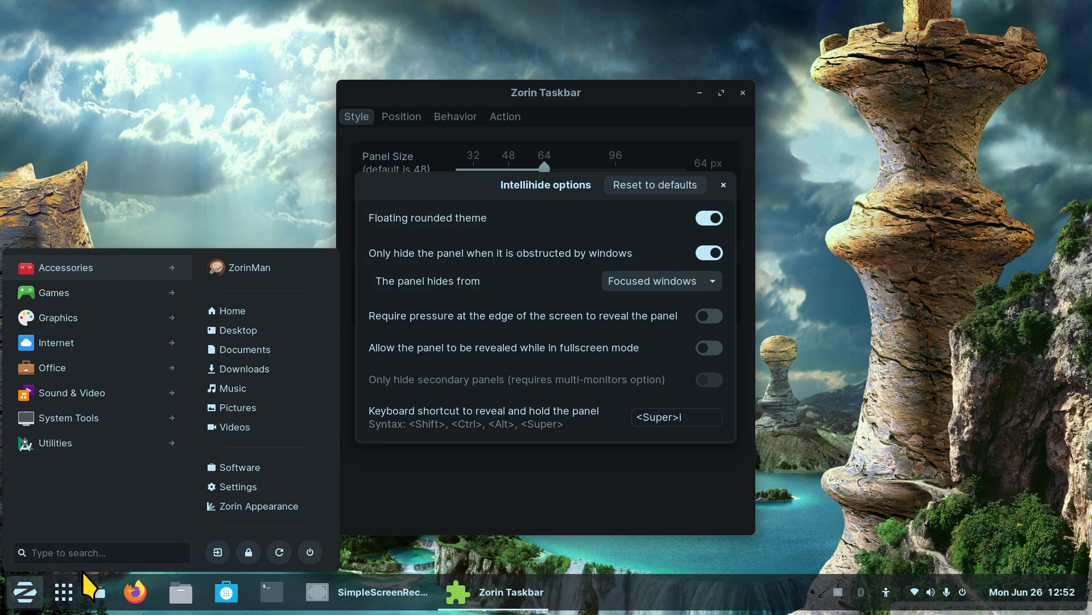
{"action": "type", "text": "sc"}
{"action": "left_click", "coordinate": [88, 265]}
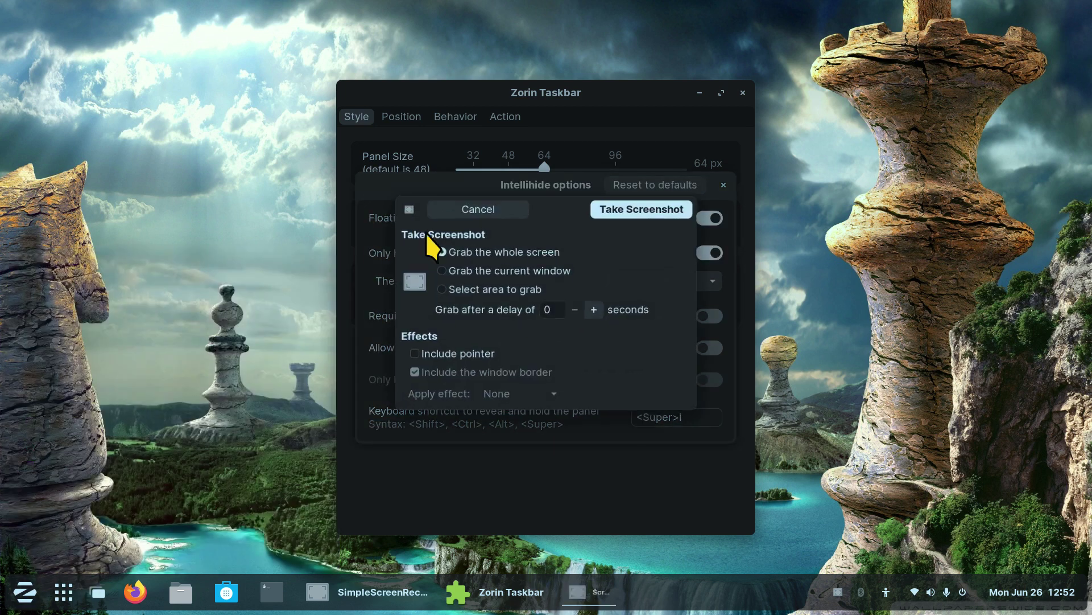
{"action": "left_click_drag", "start_coordinate": [549, 201], "coordinate": [899, 185]}
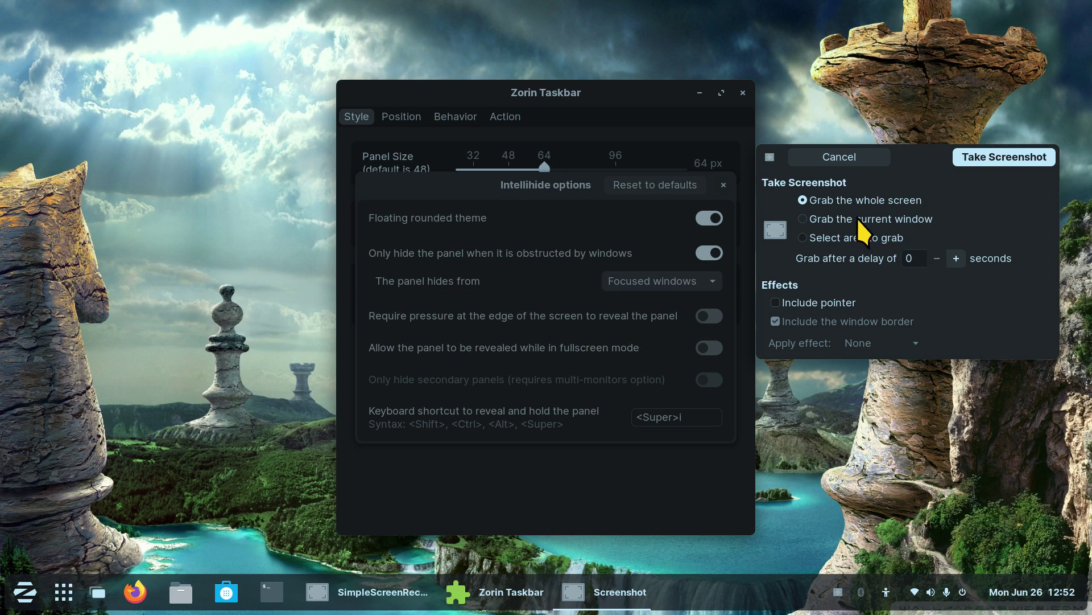
{"action": "left_click", "coordinate": [839, 157]}
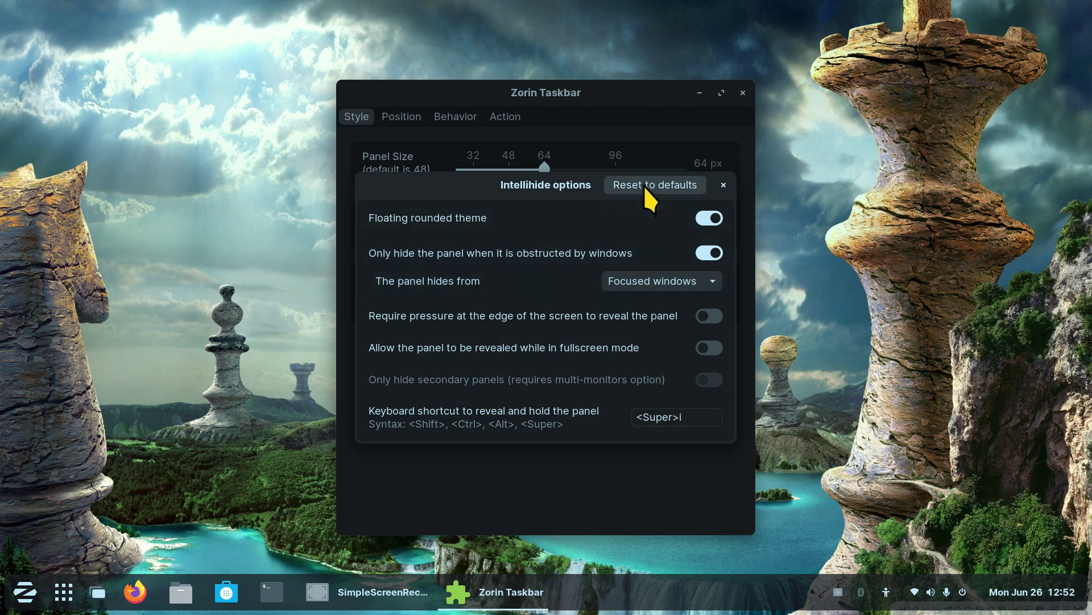
{"action": "left_click_drag", "start_coordinate": [692, 421], "coordinate": [609, 432]}
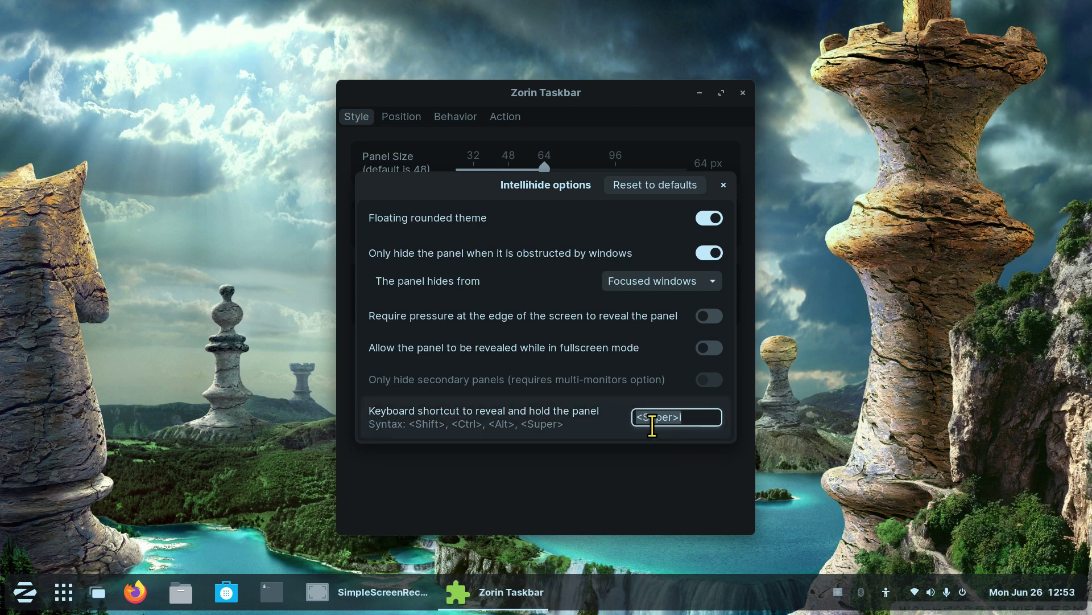
Step: Close the Intellihide options and taskbar settings, then launch Firefox and move its window lower
{"action": "left_click", "coordinate": [723, 184]}
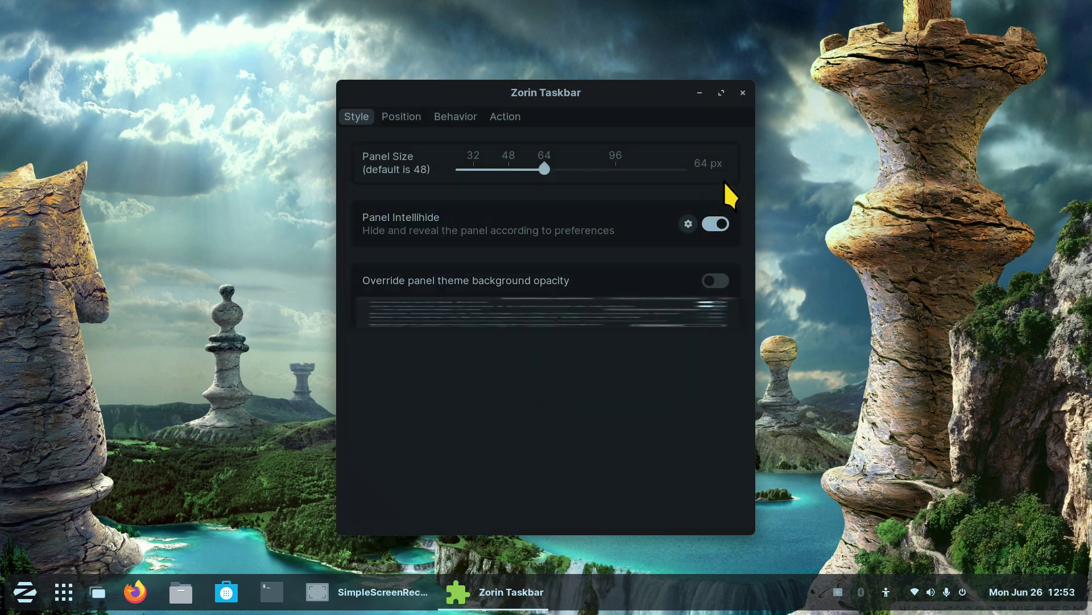
{"action": "left_click", "coordinate": [743, 93]}
{"action": "left_click", "coordinate": [137, 592]}
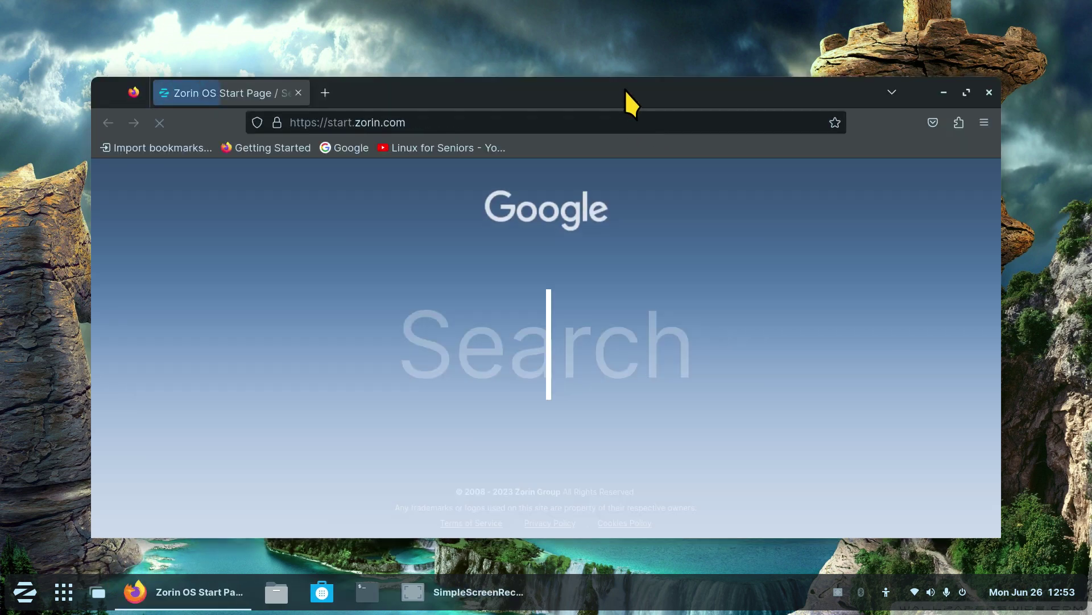
{"action": "left_click_drag", "start_coordinate": [627, 86], "coordinate": [652, 79]}
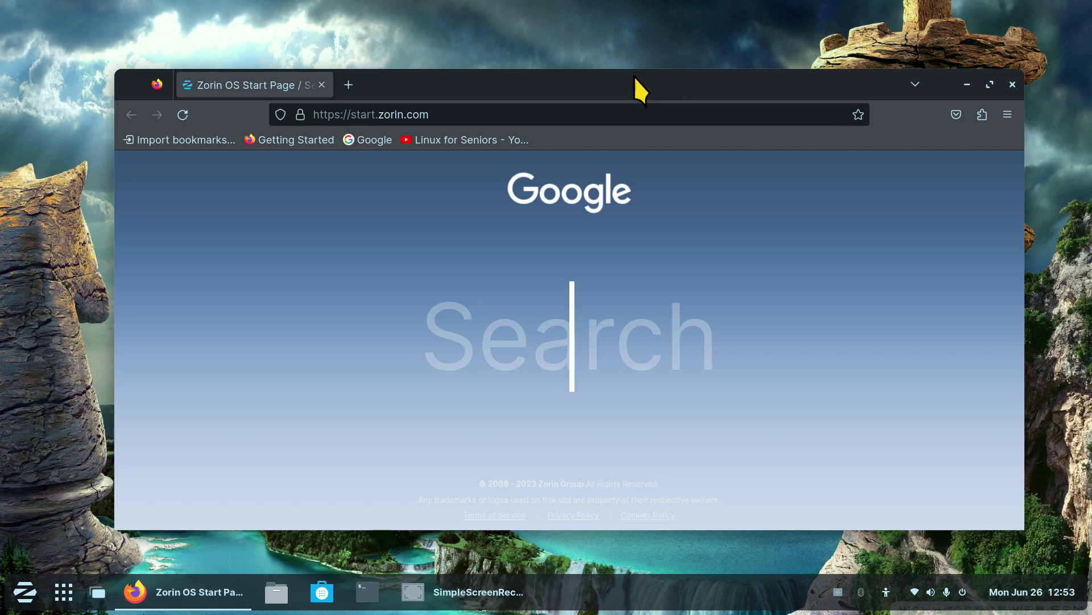
{"action": "left_click_drag", "start_coordinate": [634, 76], "coordinate": [637, 105]}
Step: Maximize and restore the Firefox window twice, shift it slightly, then close it
{"action": "left_click", "coordinate": [990, 104]}
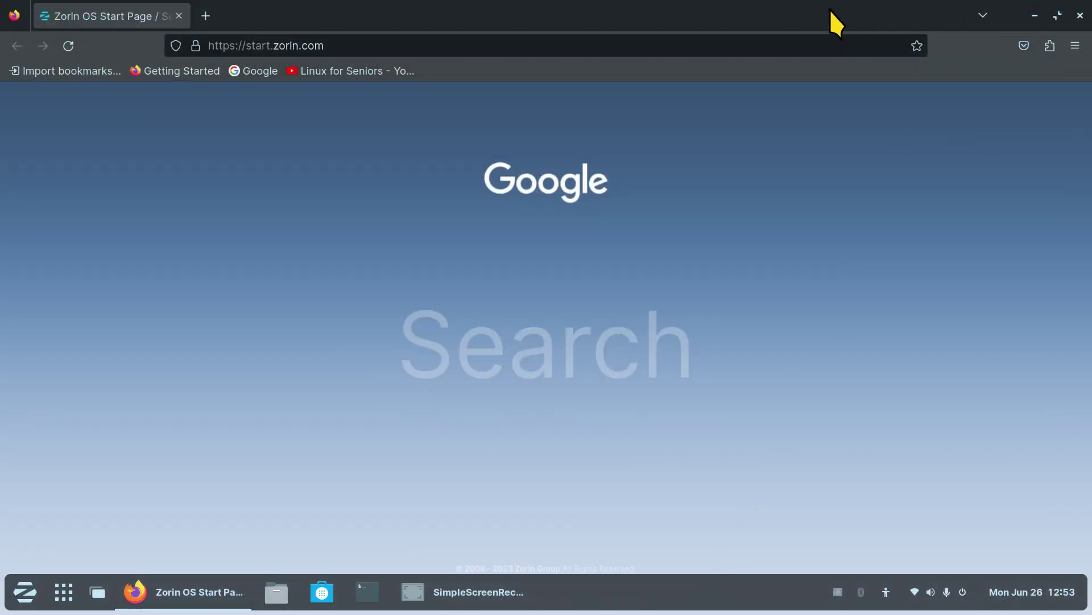
{"action": "left_click_drag", "start_coordinate": [830, 9], "coordinate": [861, 21]}
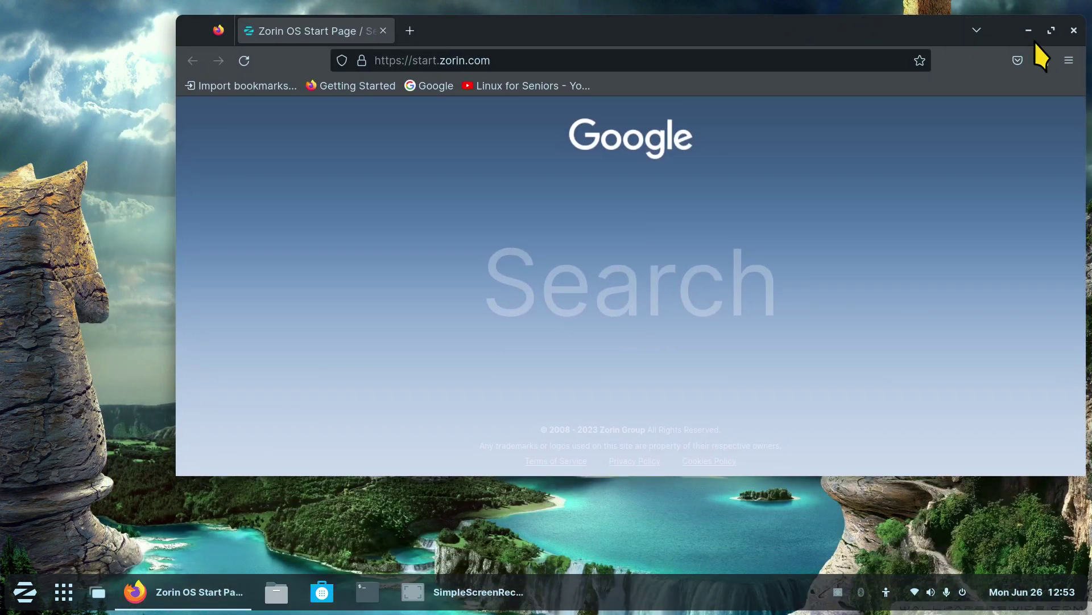
{"action": "left_click", "coordinate": [1050, 31]}
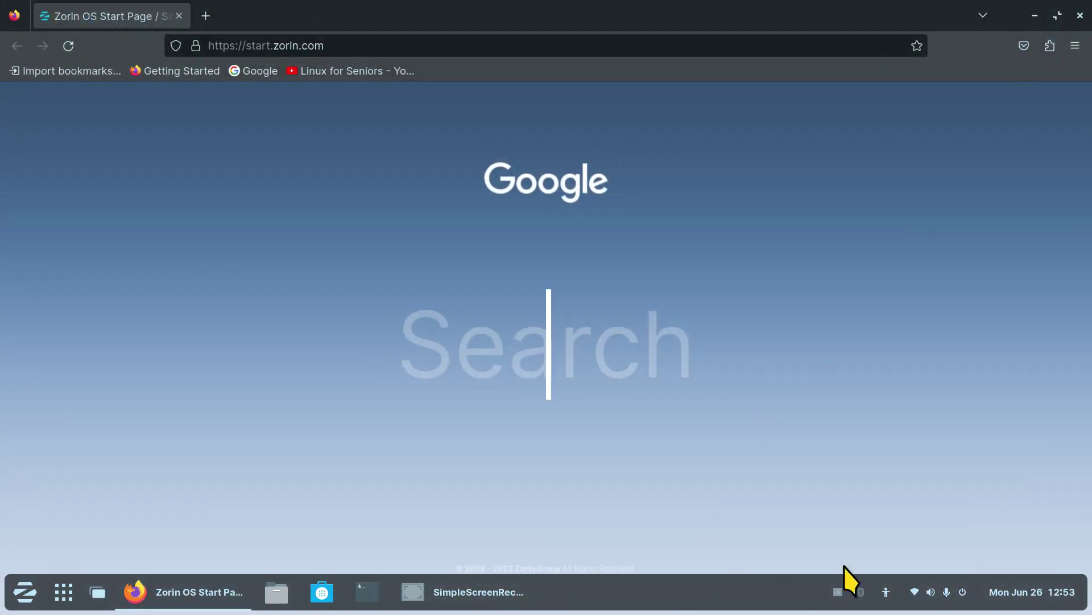
{"action": "left_click", "coordinate": [1057, 15]}
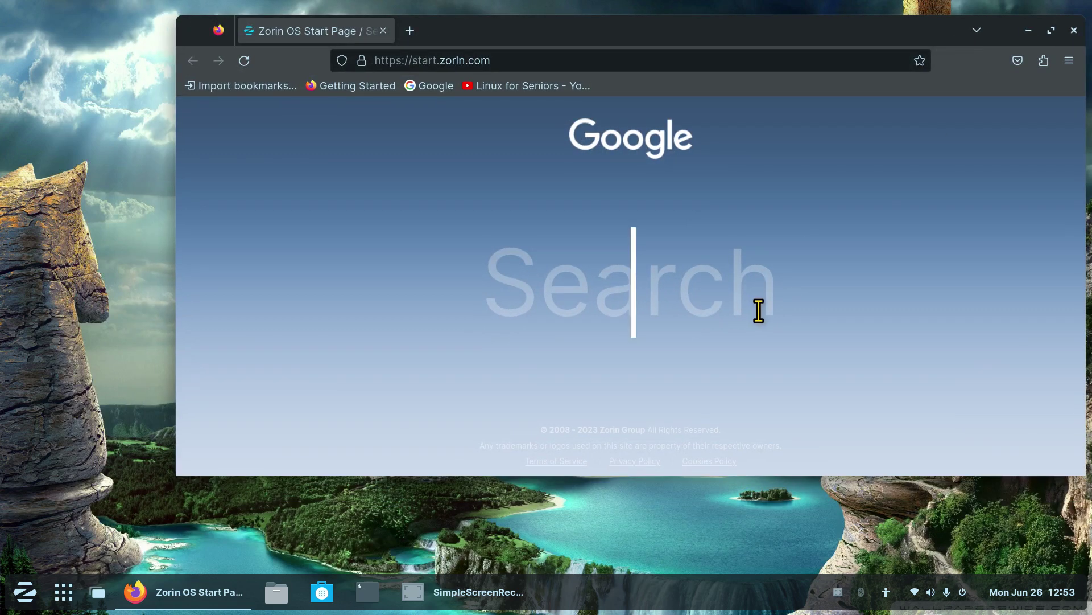
{"action": "left_click_drag", "start_coordinate": [645, 27], "coordinate": [614, 47]}
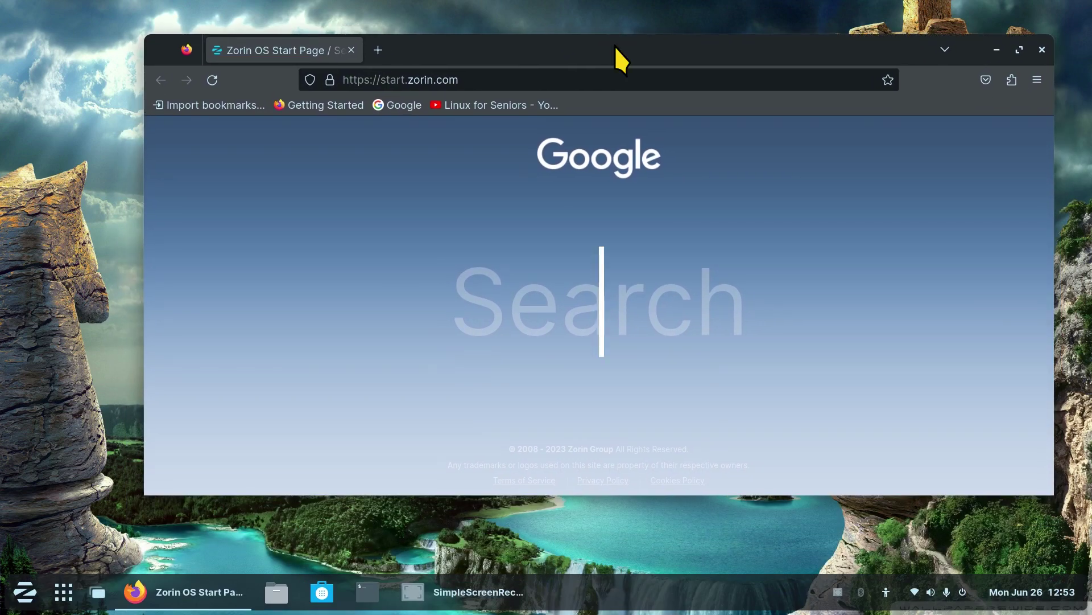
{"action": "left_click", "coordinate": [1038, 50]}
Step: Reopen Taskbar Settings, glance at Position, return to Style, and open and close the Intellihide options
{"action": "right_click", "coordinate": [600, 592]}
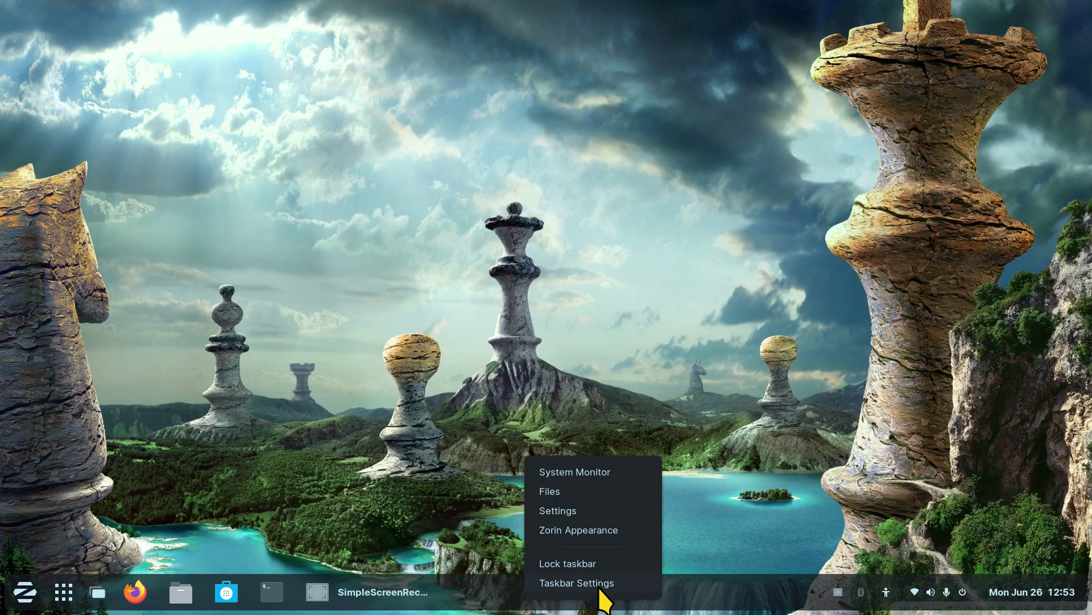
{"action": "left_click", "coordinate": [599, 586]}
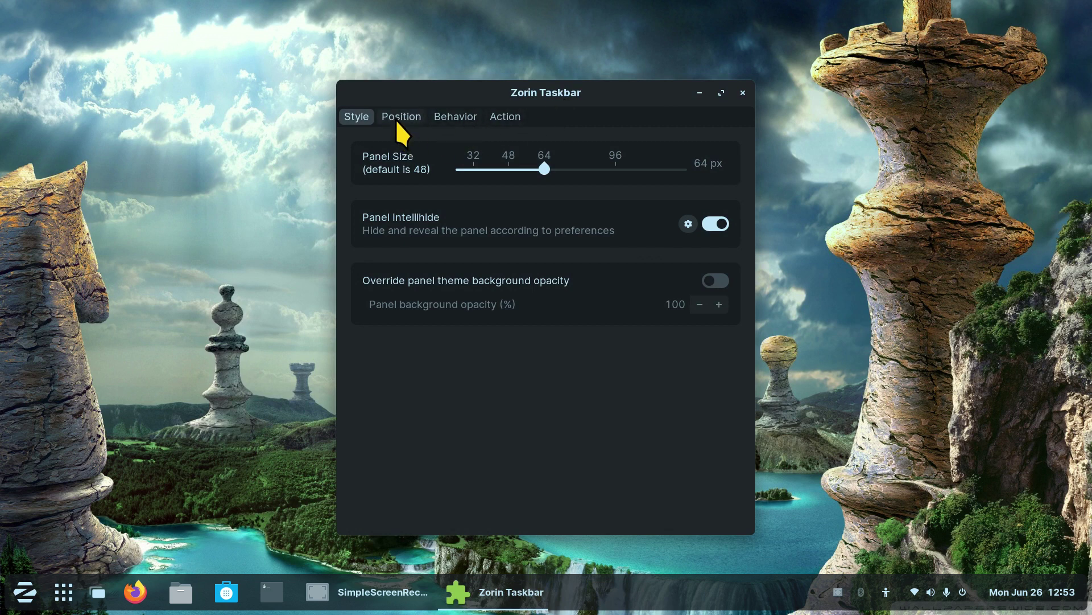
{"action": "left_click", "coordinate": [395, 121]}
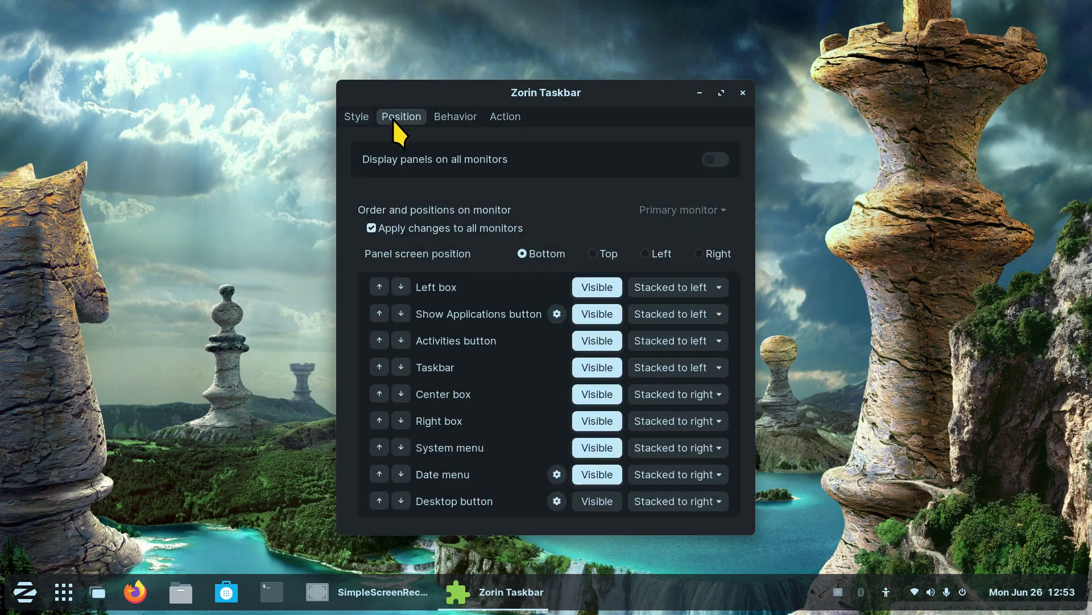
{"action": "left_click", "coordinate": [357, 117]}
{"action": "left_click", "coordinate": [685, 224]}
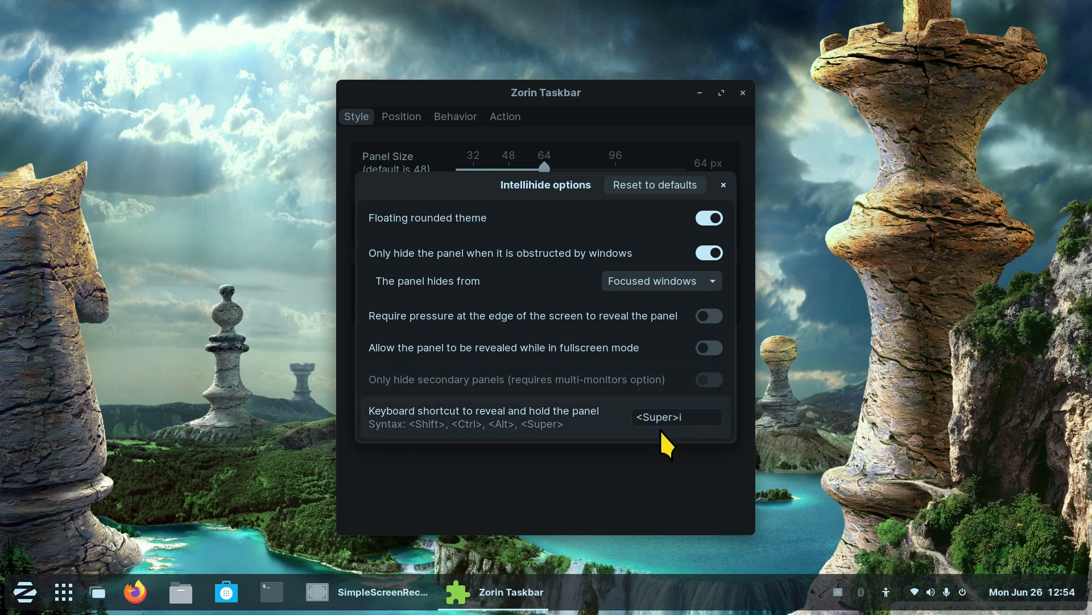
{"action": "left_click", "coordinate": [724, 185]}
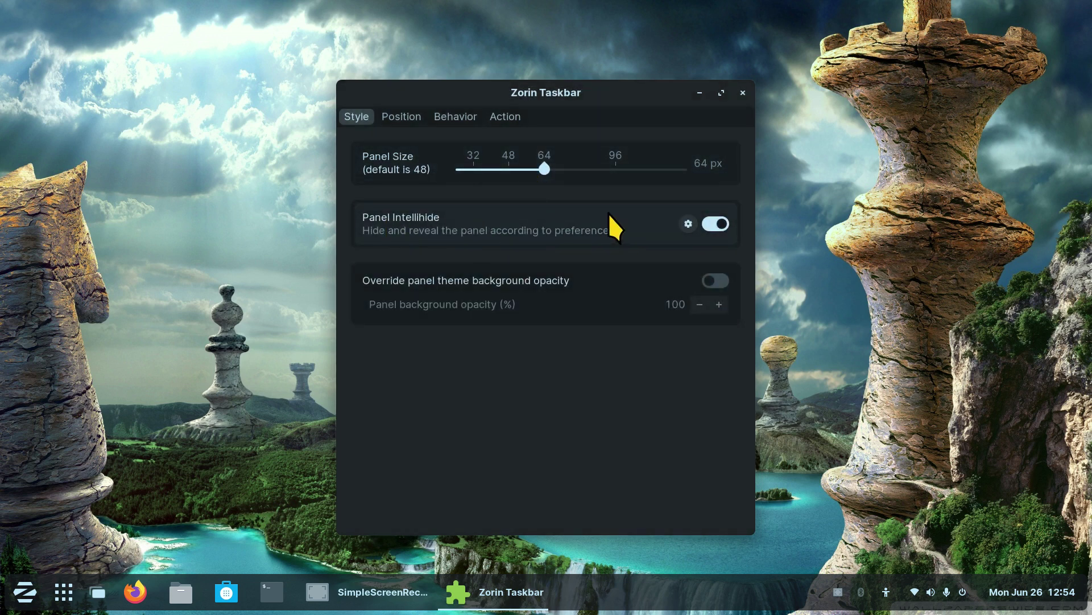
Step: Open and close the Intellihide options again, then move the settings window up and left
{"action": "left_click", "coordinate": [690, 224]}
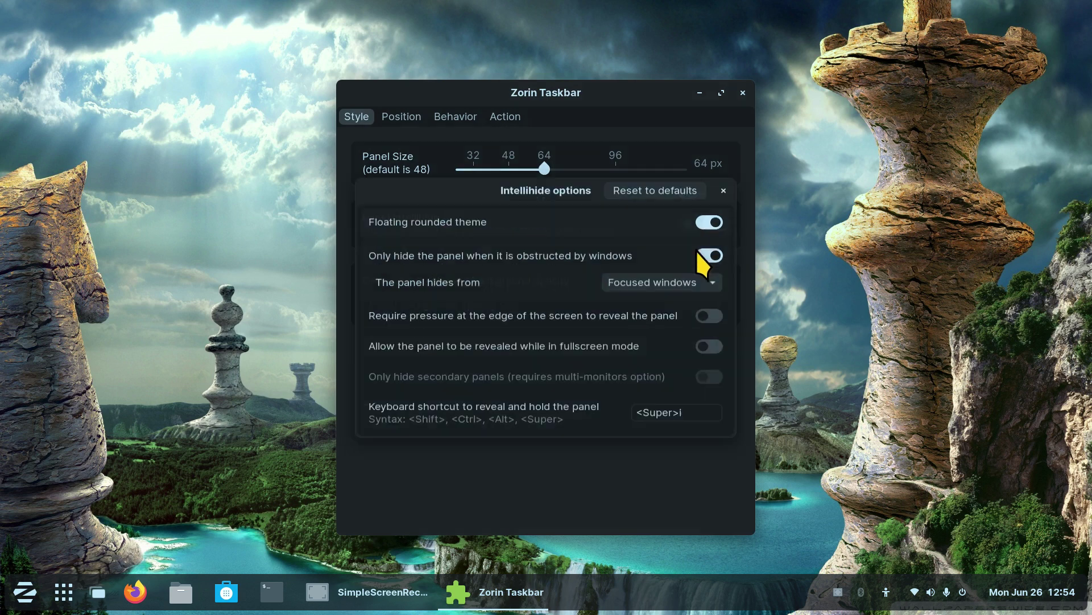
{"action": "left_click", "coordinate": [723, 185]}
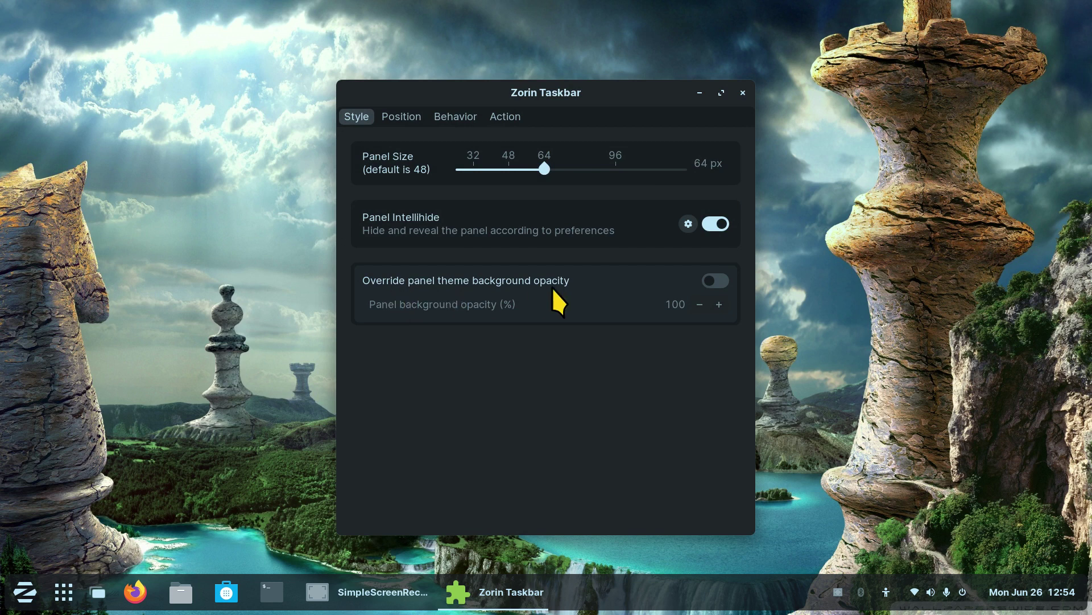
{"action": "left_click_drag", "start_coordinate": [666, 90], "coordinate": [586, 34]}
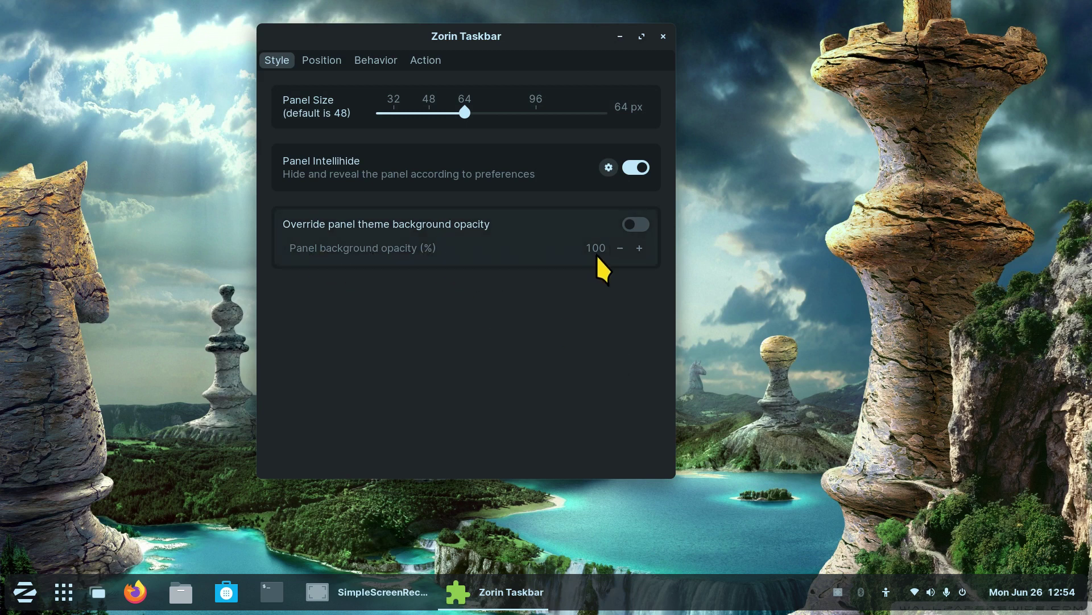
Step: Turn on 'Override panel theme background opacity' and set the opacity to 0%
{"action": "left_click", "coordinate": [640, 224]}
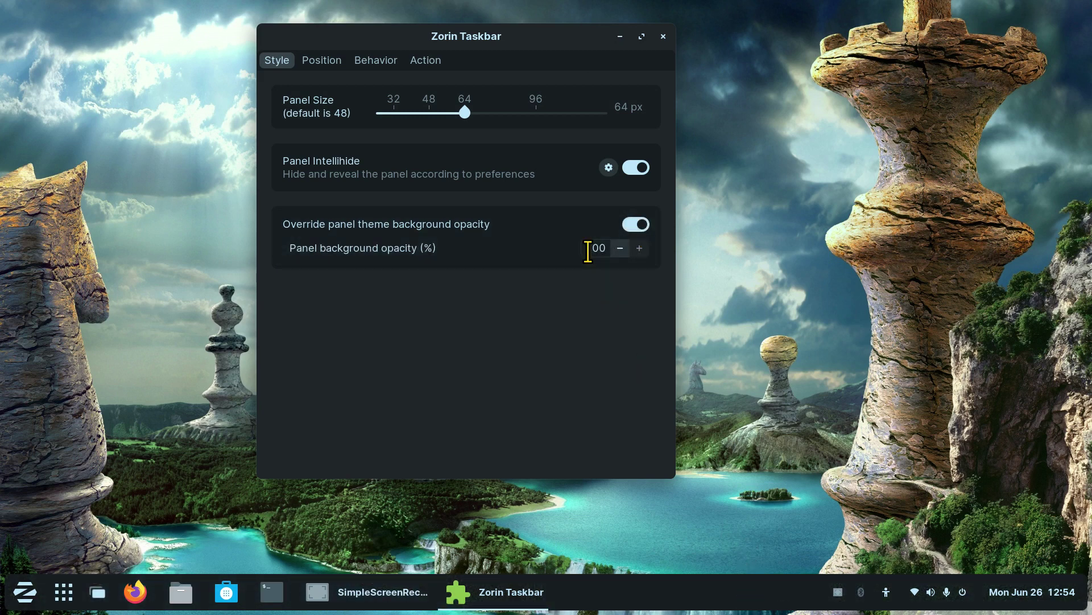
{"action": "left_click", "coordinate": [604, 249]}
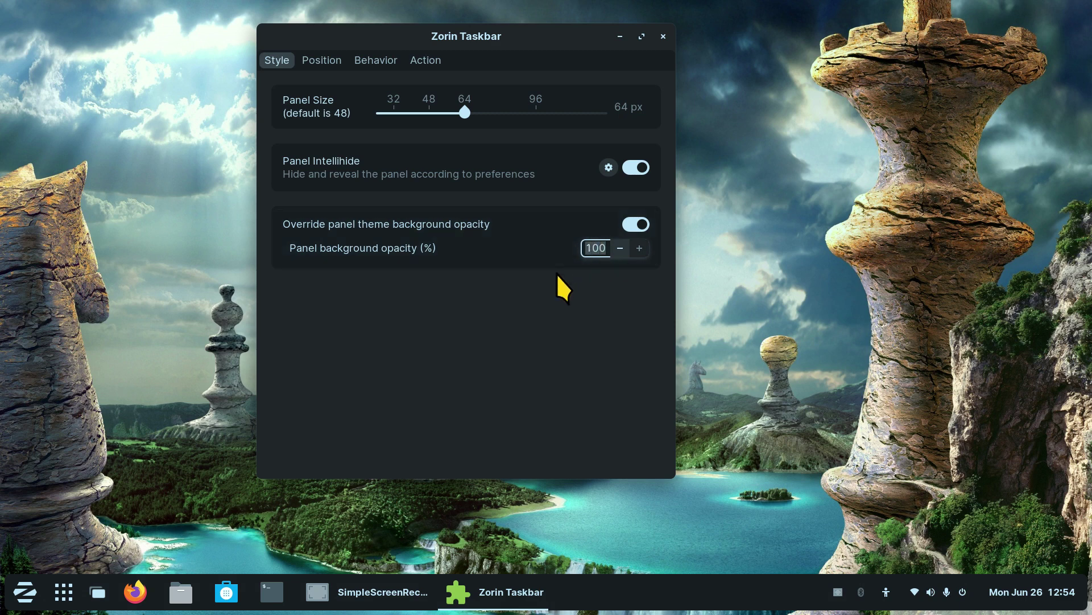
{"action": "type", "text": "0"}
{"action": "key", "text": "Return"}
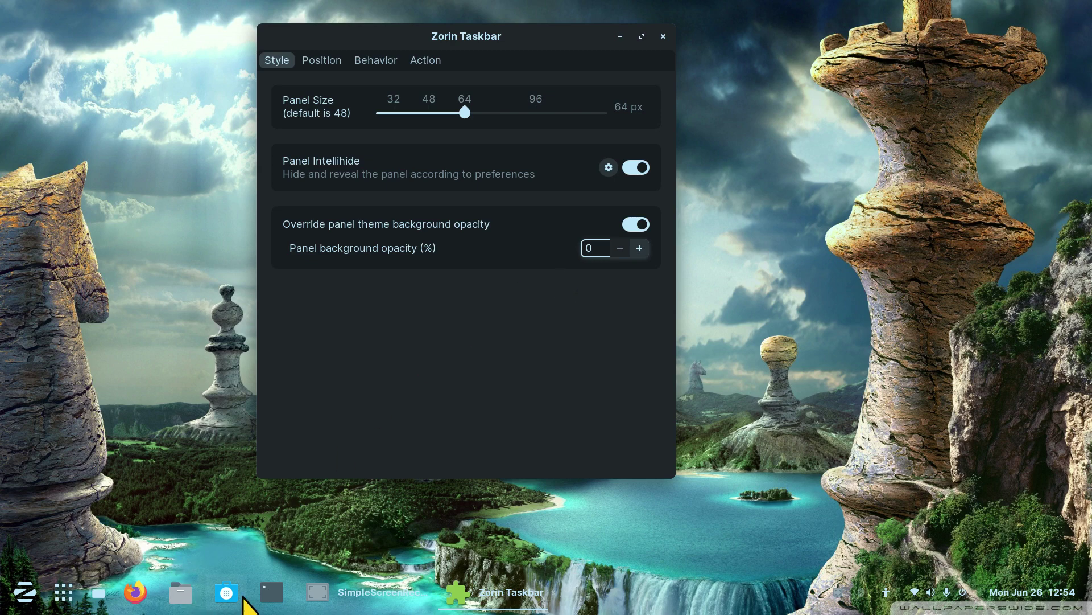
Step: Close the taskbar settings and set the mossy canyon picture as the desktop wallpaper
{"action": "left_click", "coordinate": [664, 37]}
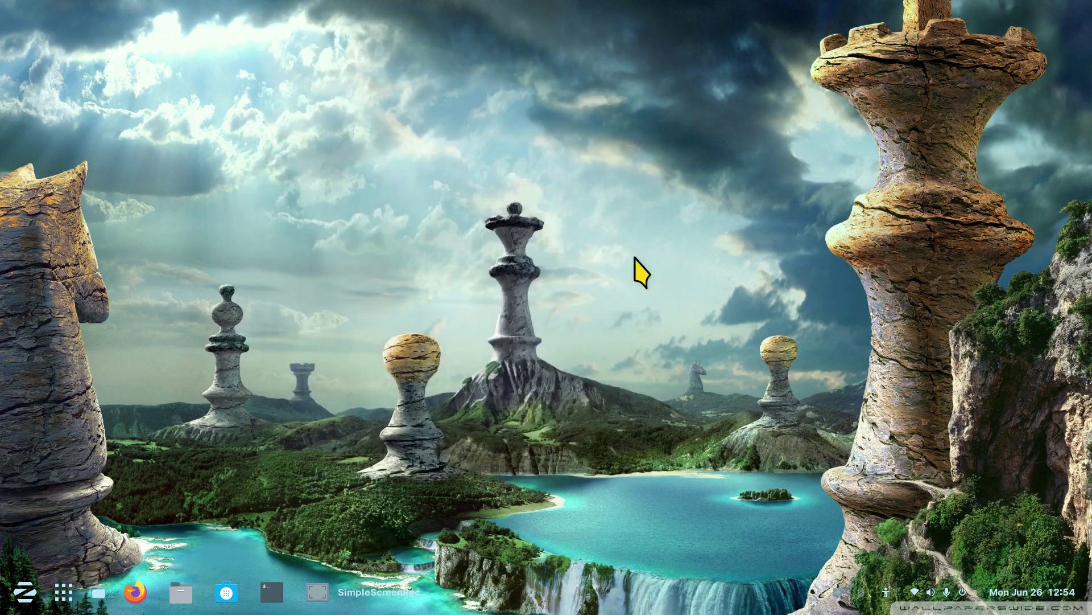
{"action": "right_click", "coordinate": [565, 264]}
{"action": "left_click", "coordinate": [652, 399]}
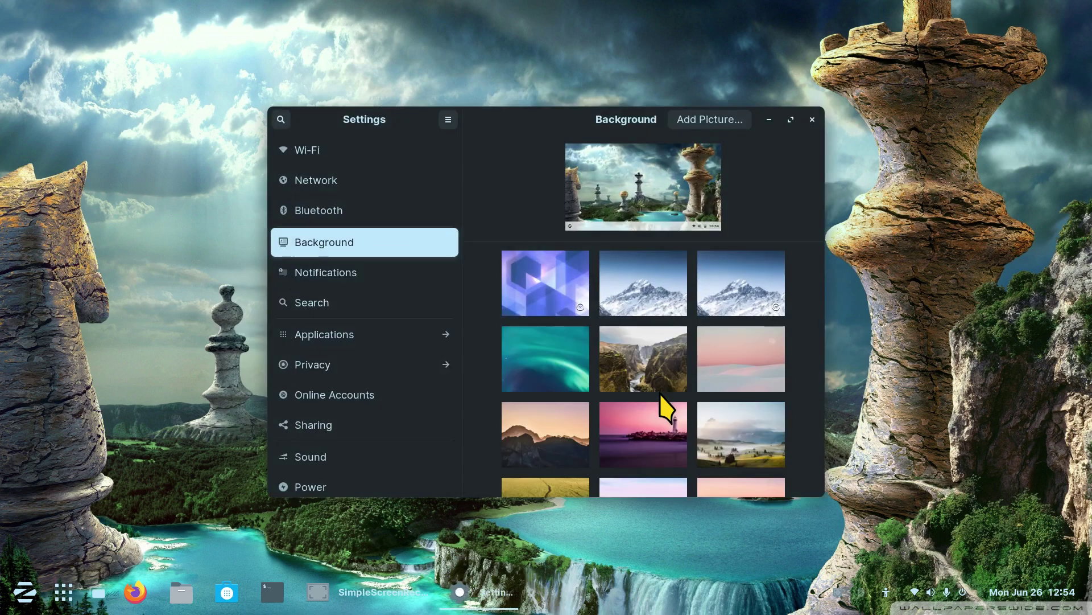
{"action": "left_click", "coordinate": [653, 386]}
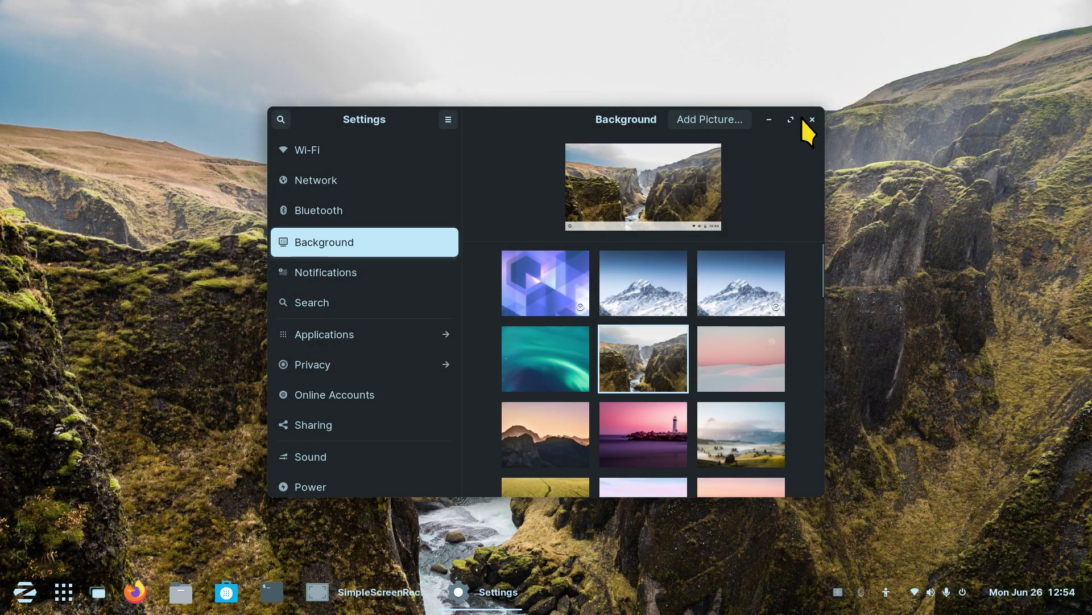
{"action": "left_click", "coordinate": [812, 119]}
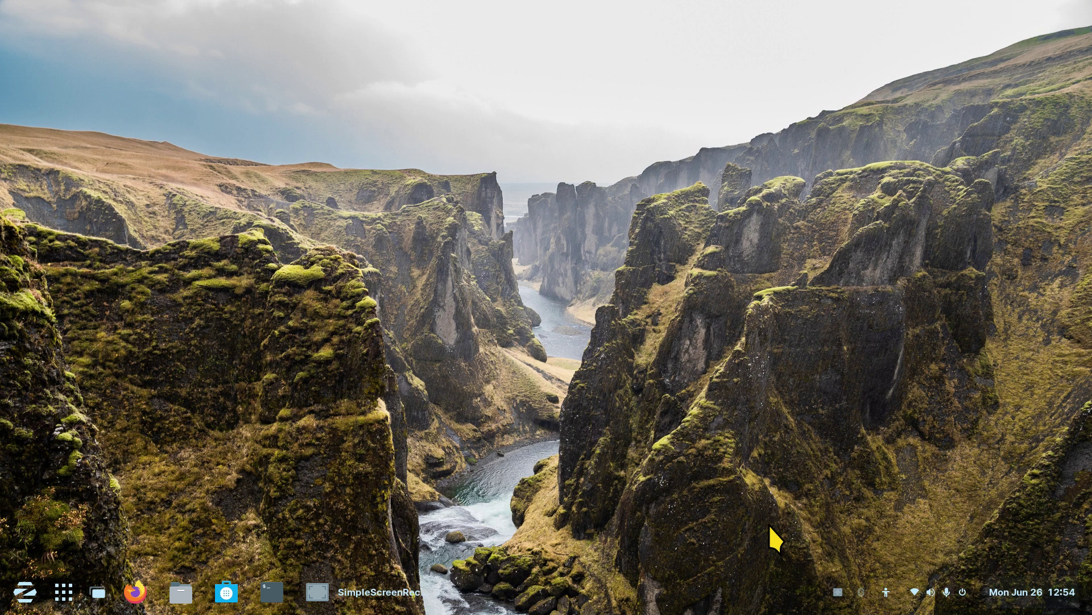
Step: Reopen the taskbar settings window and close it again
{"action": "right_click", "coordinate": [527, 603]}
{"action": "left_click", "coordinate": [539, 599]}
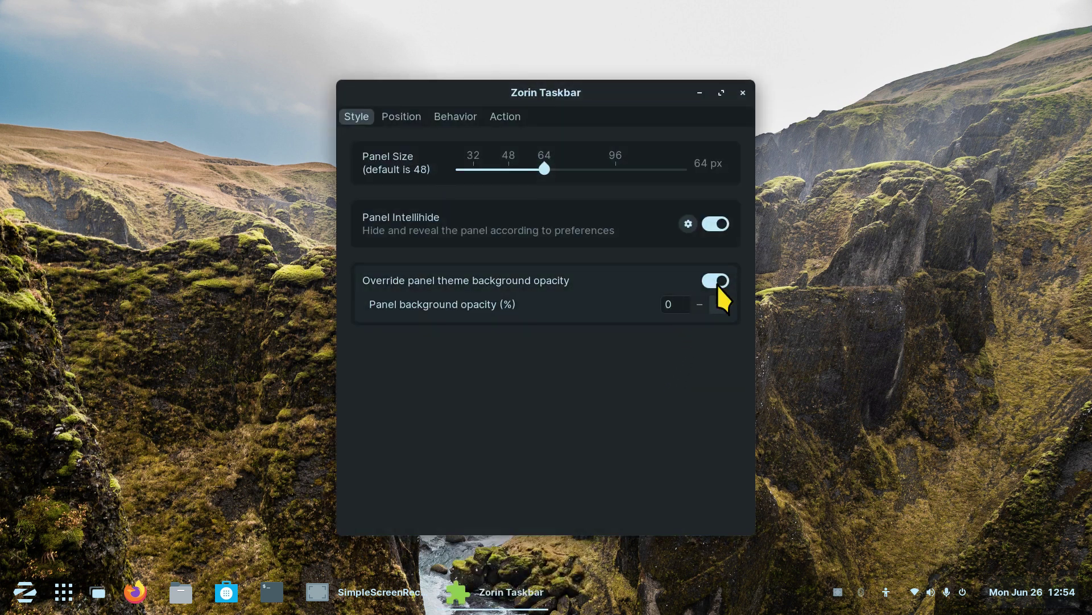
{"action": "left_click", "coordinate": [743, 92]}
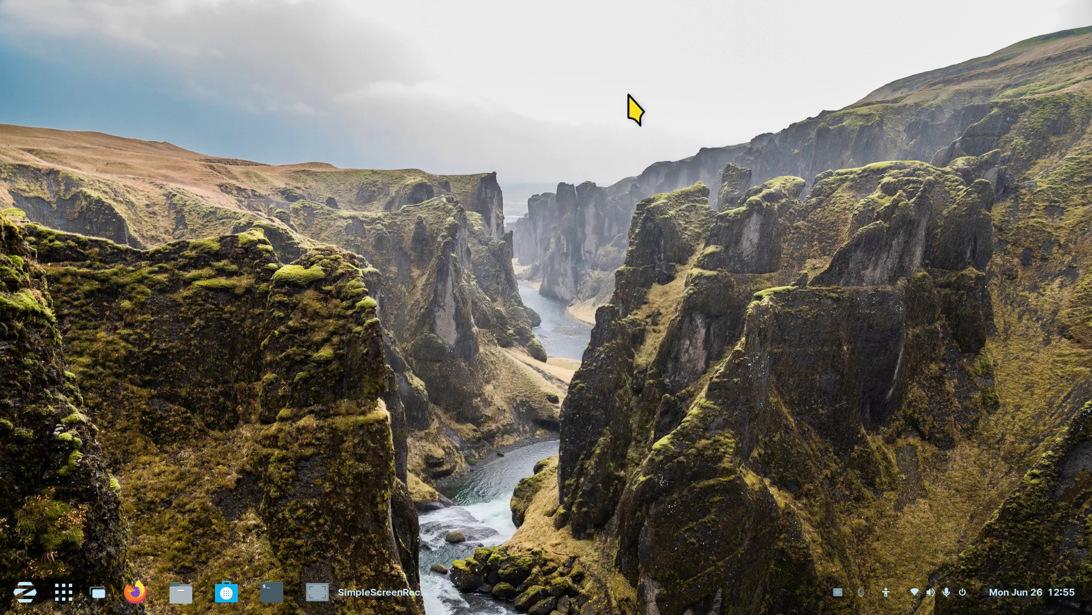
Step: Try the pink dunes, pastel clouds and green field wallpapers, keeping the pastel pink-purple clouds
{"action": "right_click", "coordinate": [470, 155]}
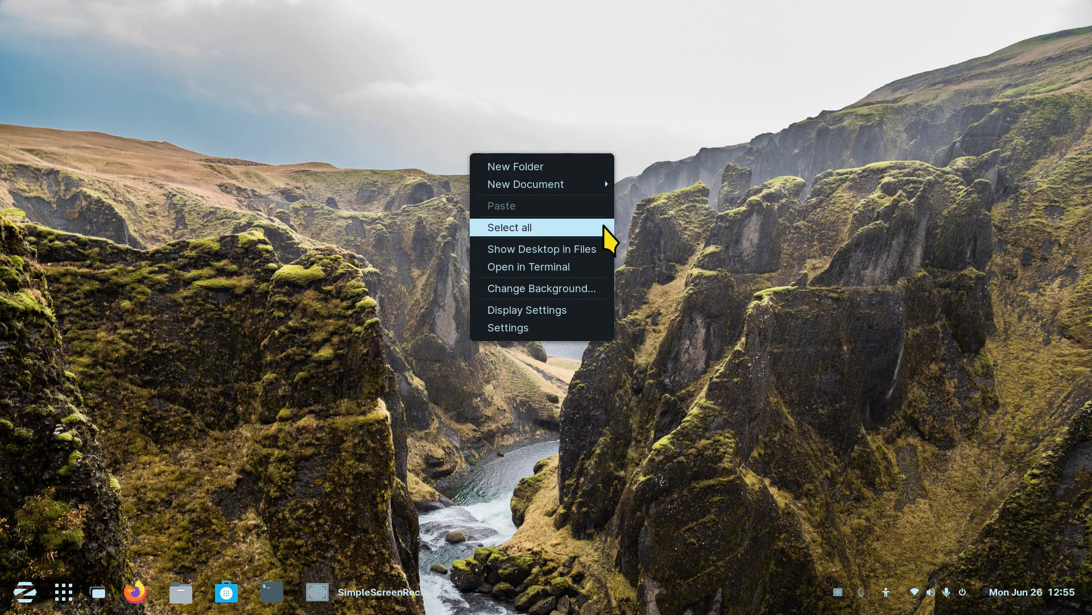
{"action": "left_click", "coordinate": [578, 292]}
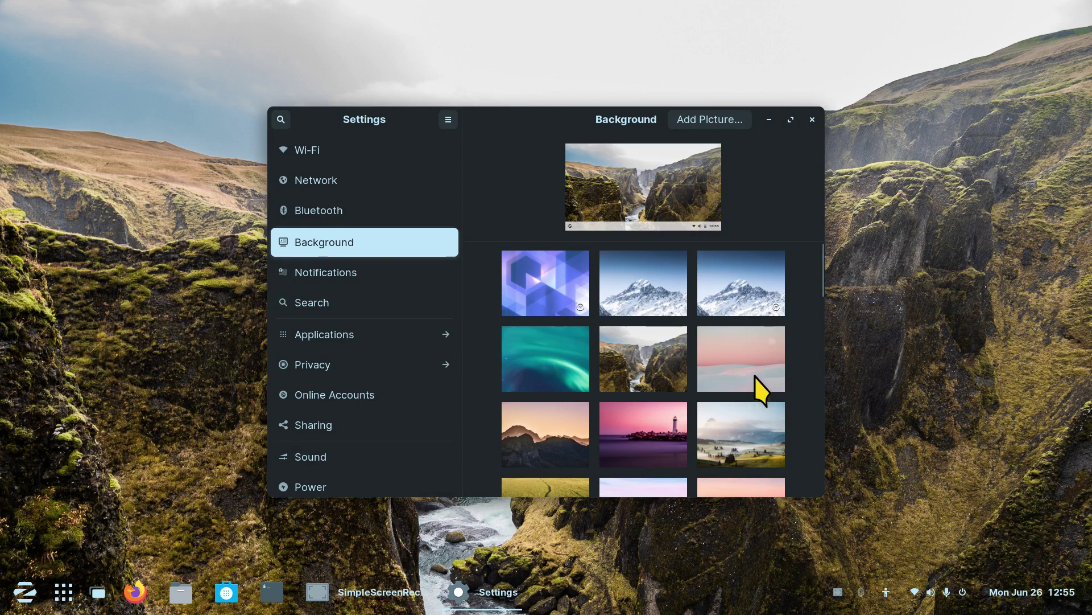
{"action": "left_click", "coordinate": [756, 376]}
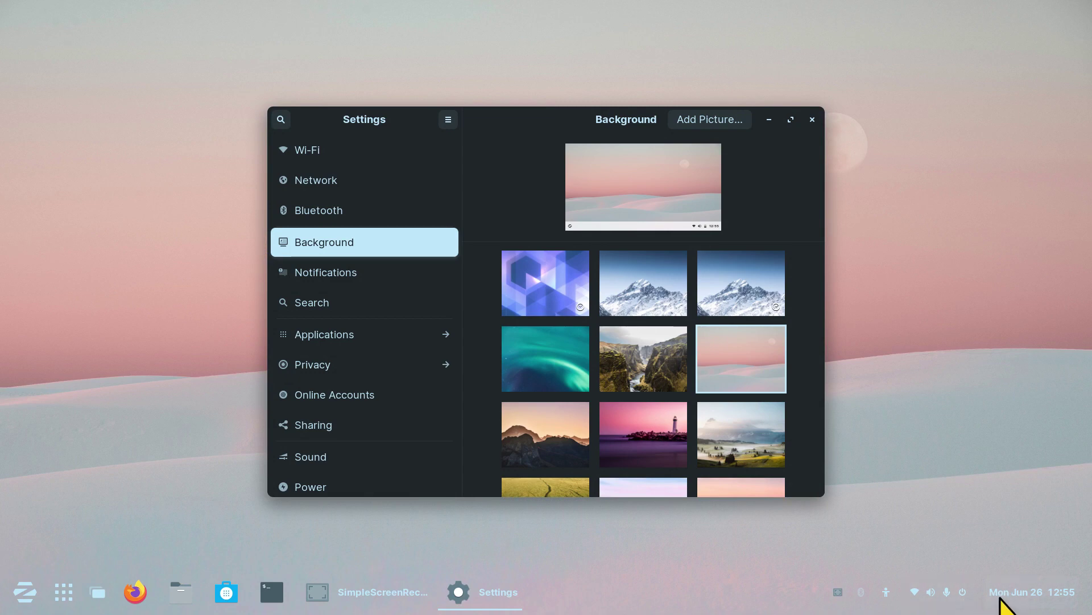
{"action": "scroll", "coordinate": [810, 263], "scroll_direction": "down", "scroll_amount": 3}
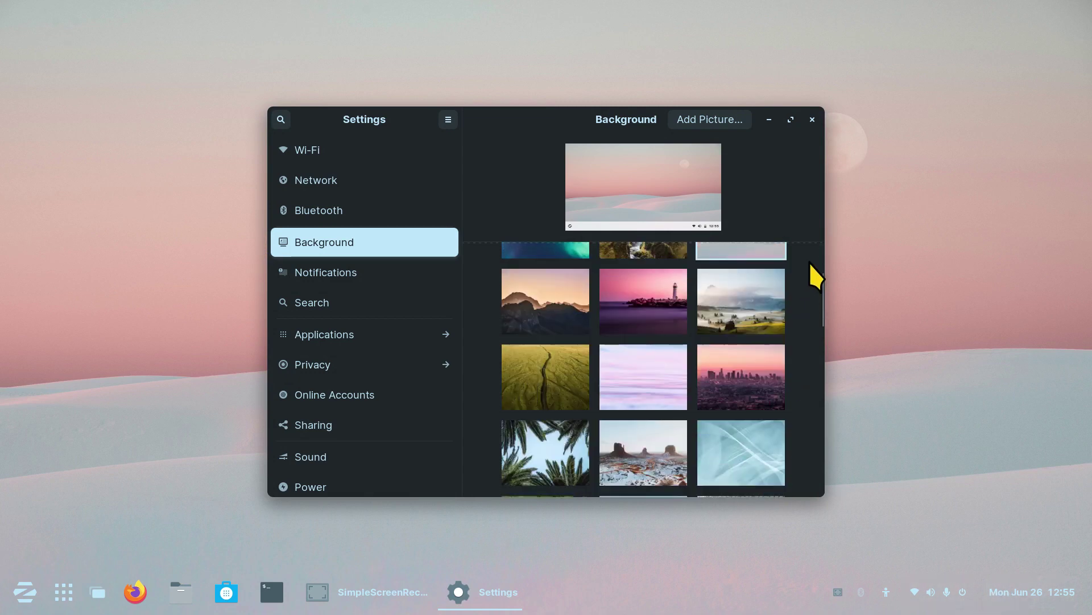
{"action": "left_click", "coordinate": [635, 391]}
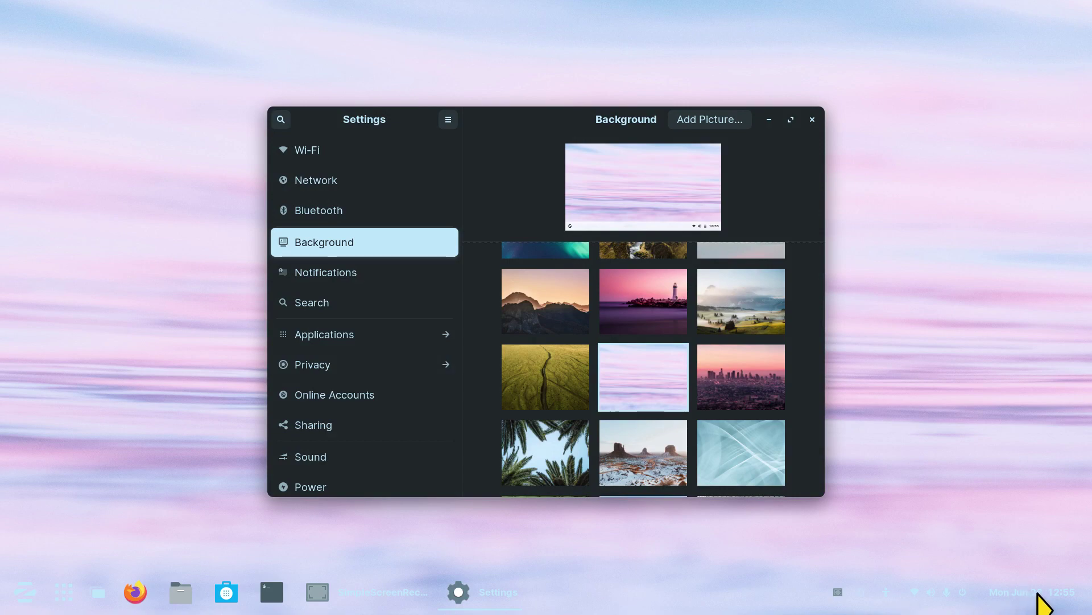
{"action": "left_click", "coordinate": [558, 381]}
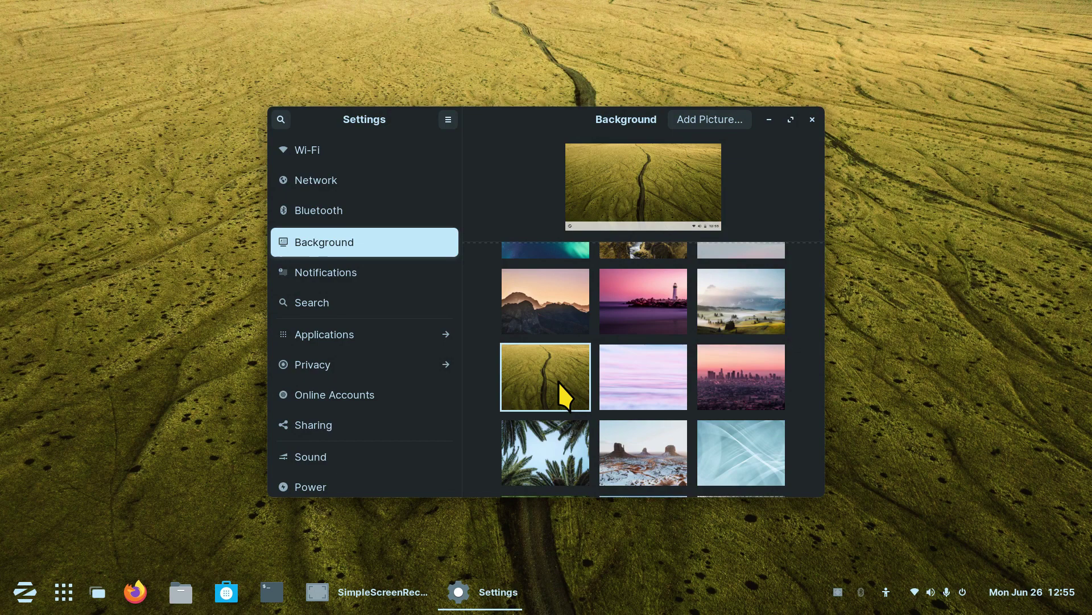
{"action": "left_click", "coordinate": [633, 375]}
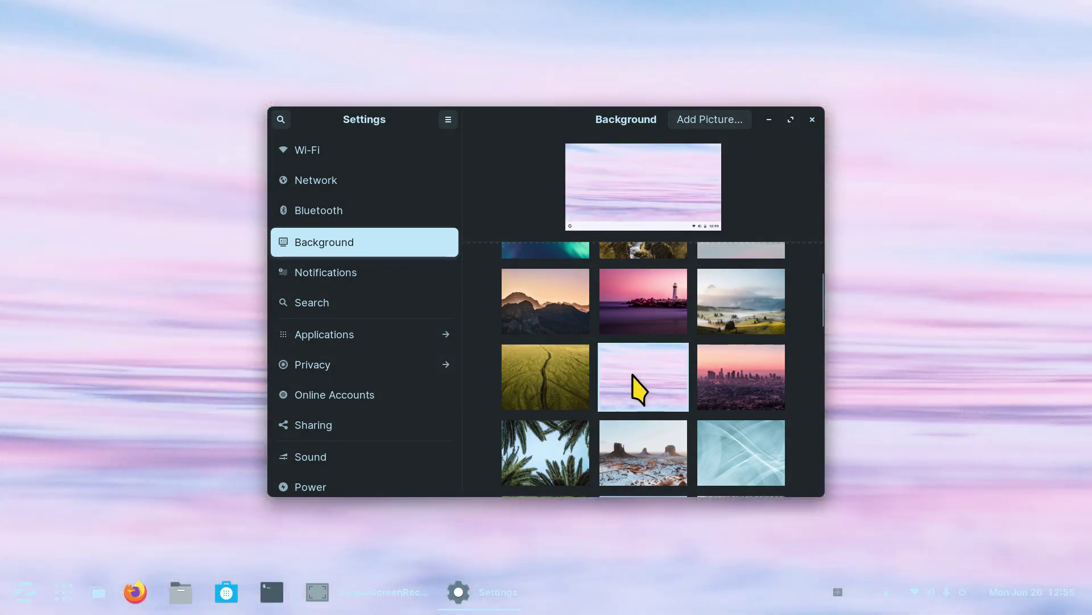
{"action": "left_click", "coordinate": [813, 119]}
Step: Set the panel background opacity to 50 in Taskbar Settings and close the window
{"action": "right_click", "coordinate": [634, 605]}
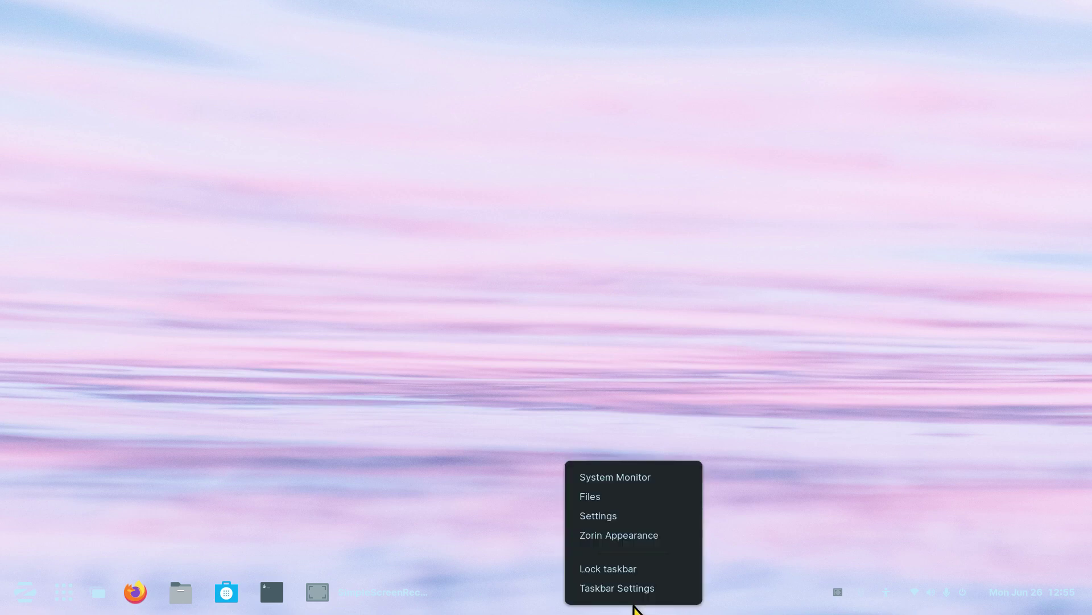
{"action": "left_click", "coordinate": [646, 590]}
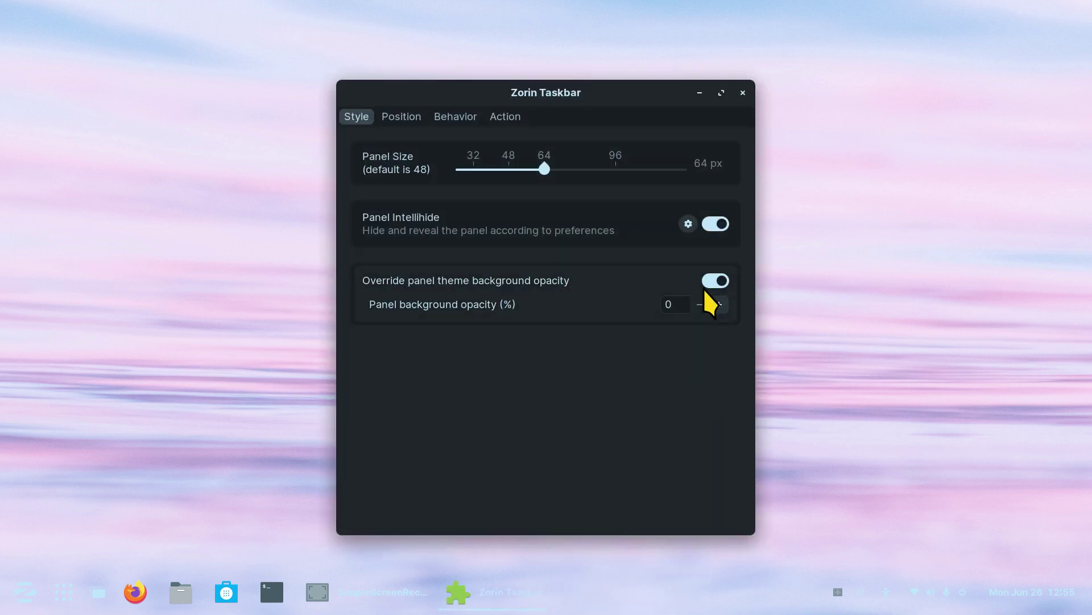
{"action": "left_click", "coordinate": [675, 304]}
{"action": "type", "text": "50"}
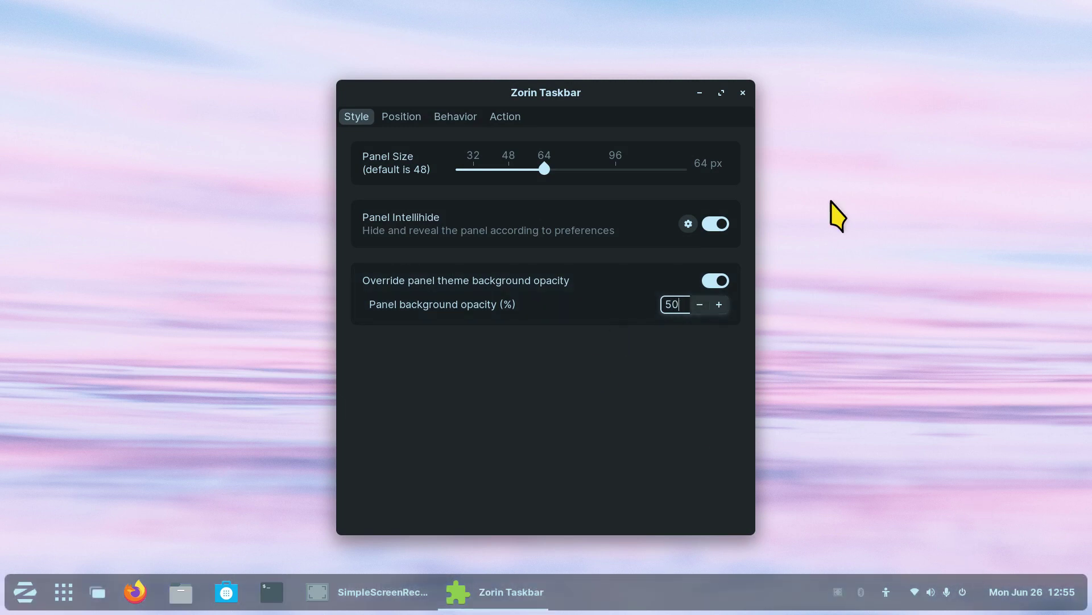
{"action": "left_click", "coordinate": [741, 93]}
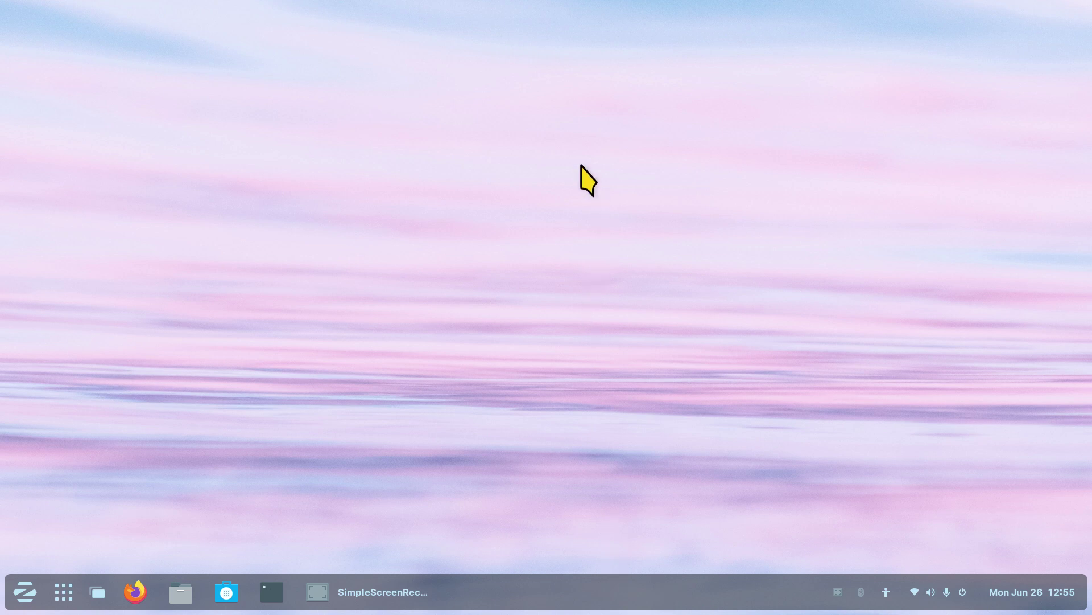
Step: Switch the desktop wallpaper back to the mossy canyon picture
{"action": "right_click", "coordinate": [537, 167]}
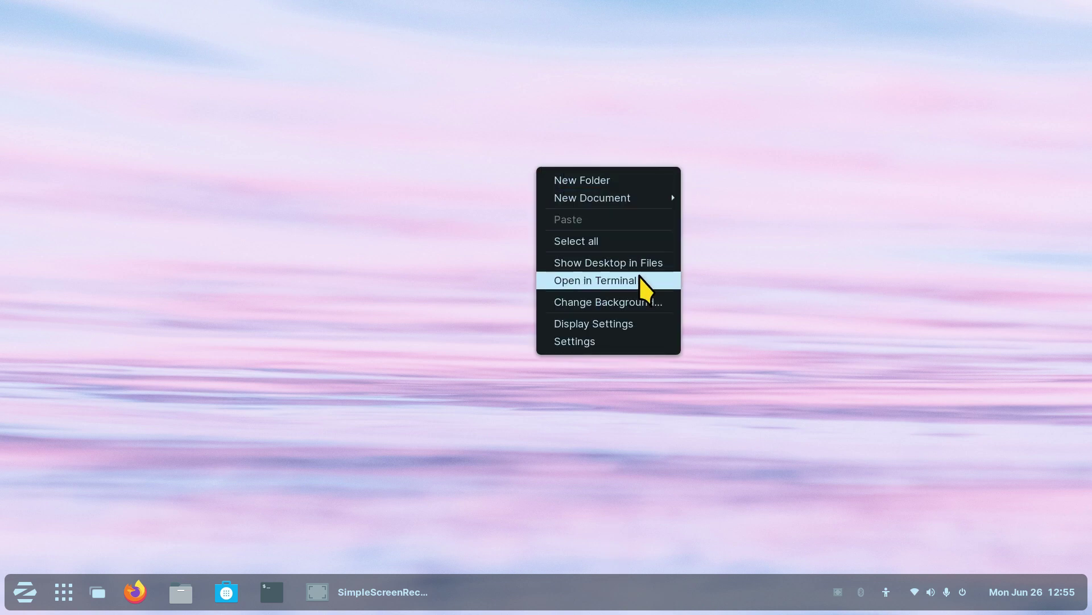
{"action": "left_click", "coordinate": [642, 302]}
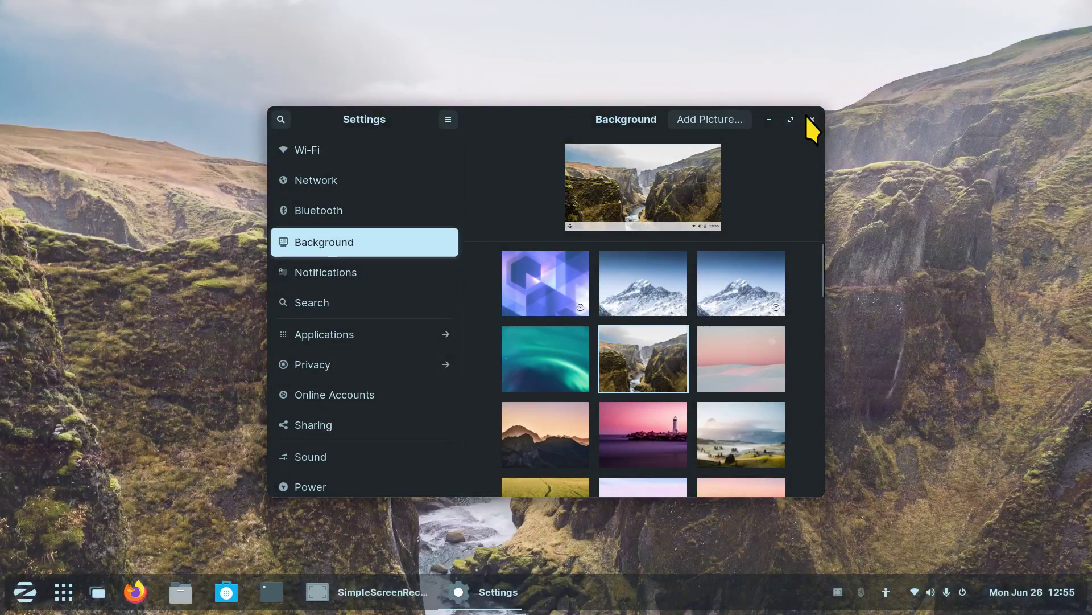
{"action": "left_click", "coordinate": [812, 121]}
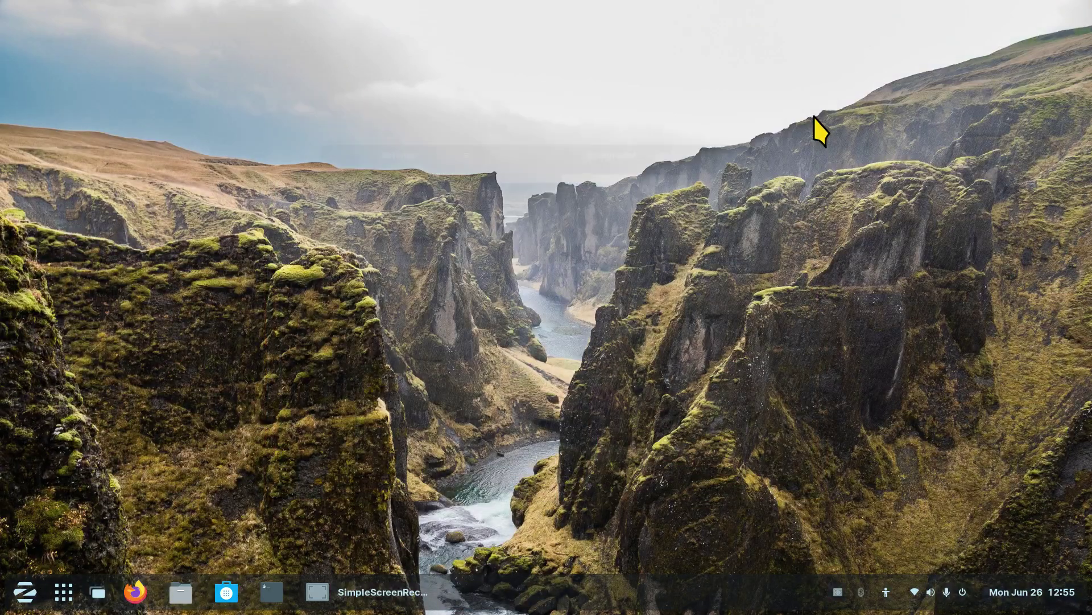
{"action": "right_click", "coordinate": [556, 592]}
Step: Reopen Taskbar Settings and try panel opacity values of 100 and then 0
{"action": "left_click", "coordinate": [560, 580]}
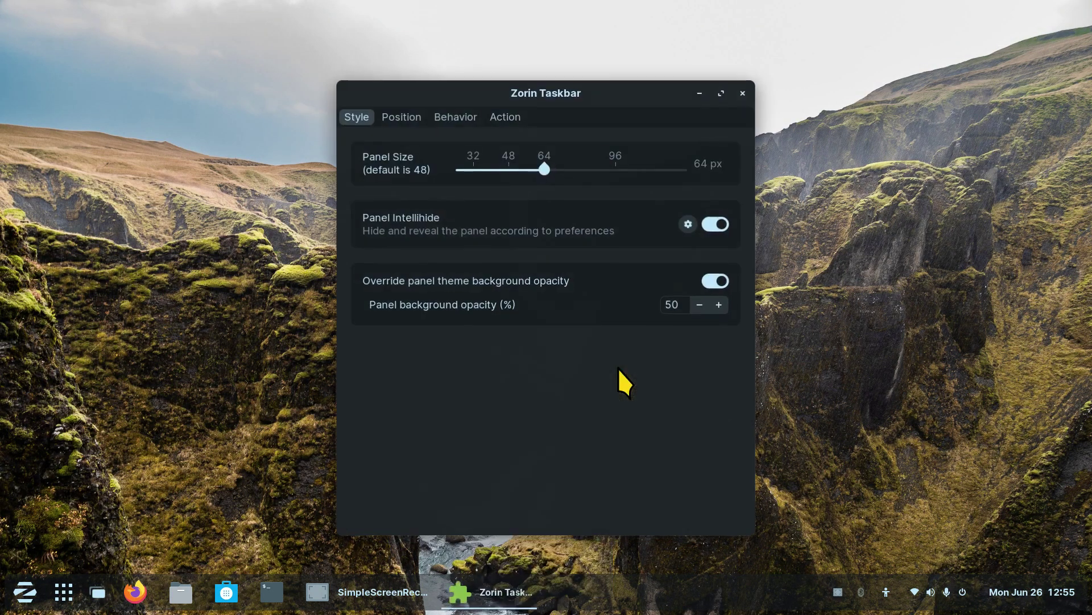
{"action": "double_click", "coordinate": [683, 305]}
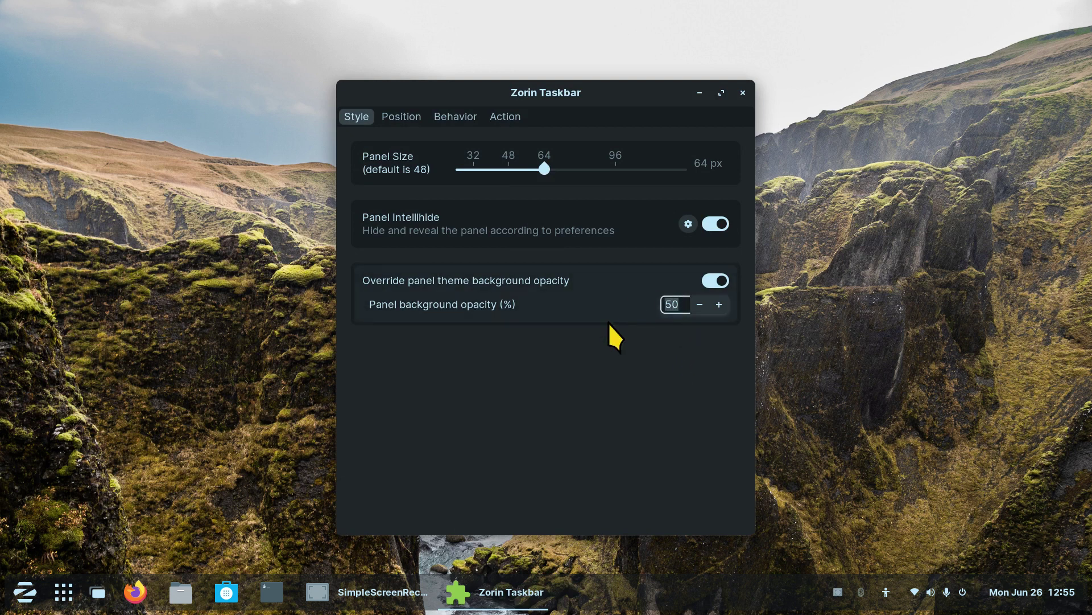
{"action": "type", "text": "100"}
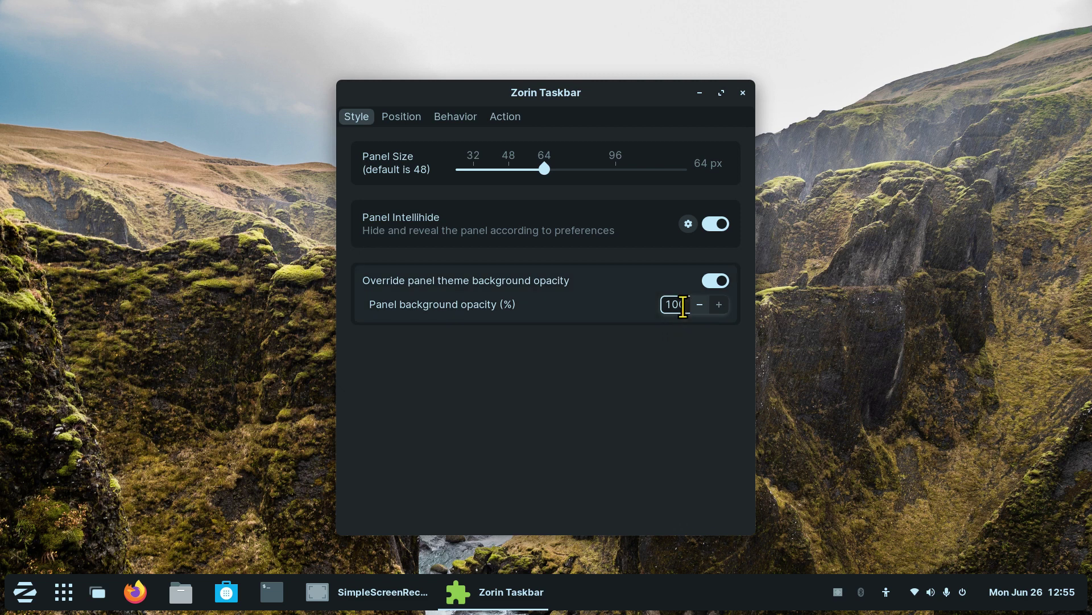
{"action": "left_click_drag", "start_coordinate": [684, 304], "coordinate": [640, 309]}
{"action": "key", "text": "BackSpace"}
{"action": "type", "text": "0"}
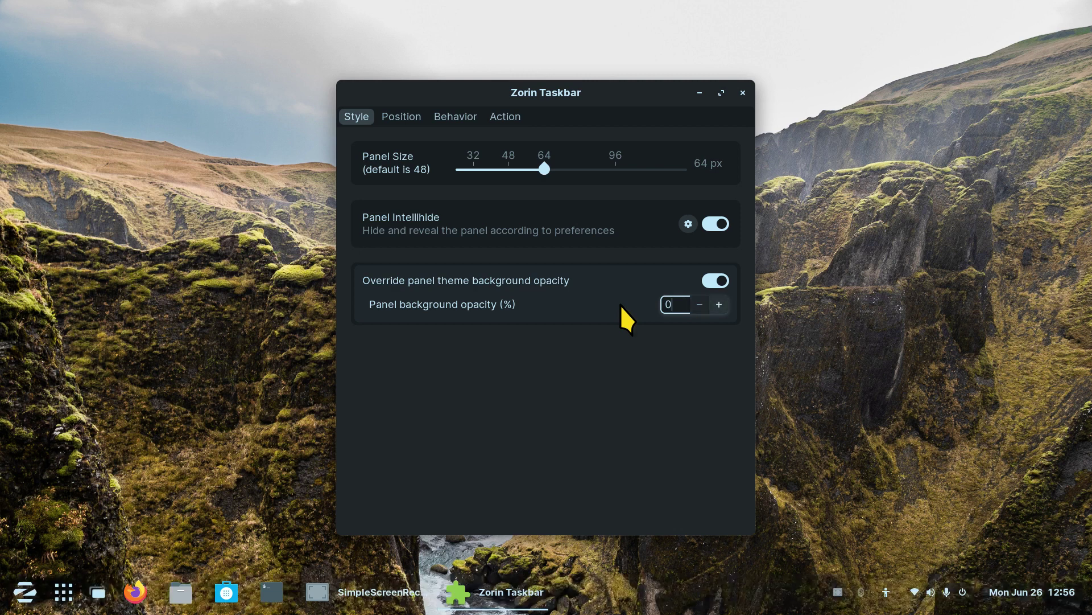
Step: Toggle the opacity override off and on, apply 75% opacity, and recheck the override
{"action": "left_click", "coordinate": [709, 282]}
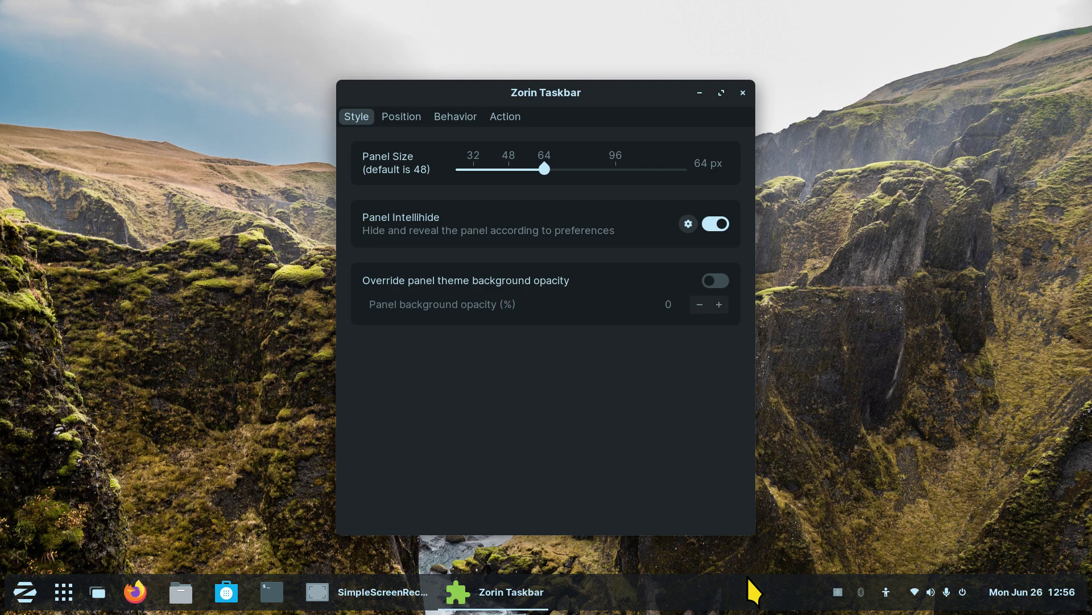
{"action": "left_click", "coordinate": [716, 281]}
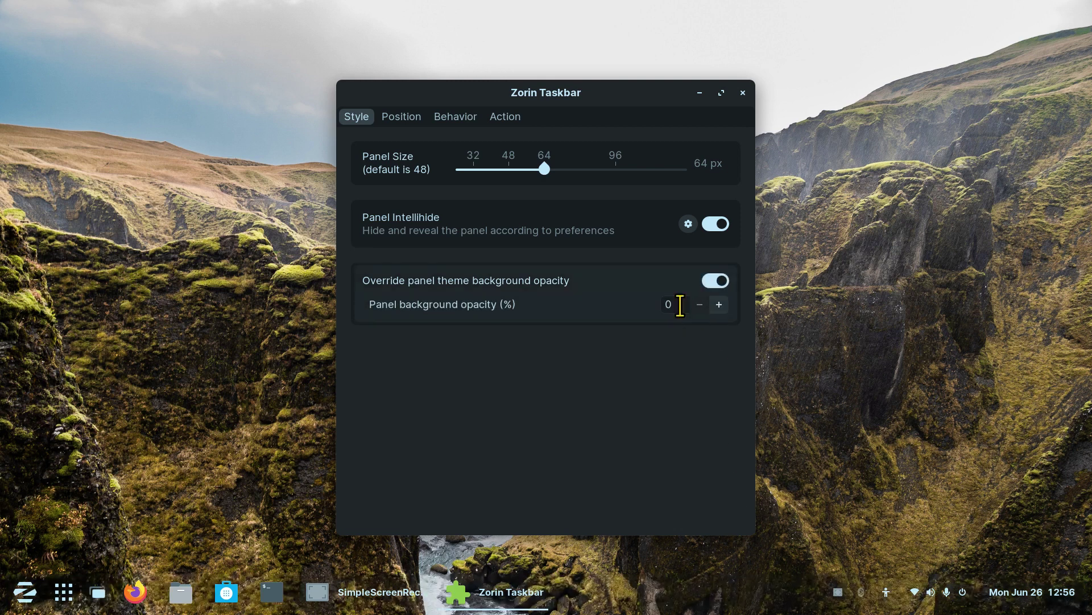
{"action": "left_click", "coordinate": [680, 304]}
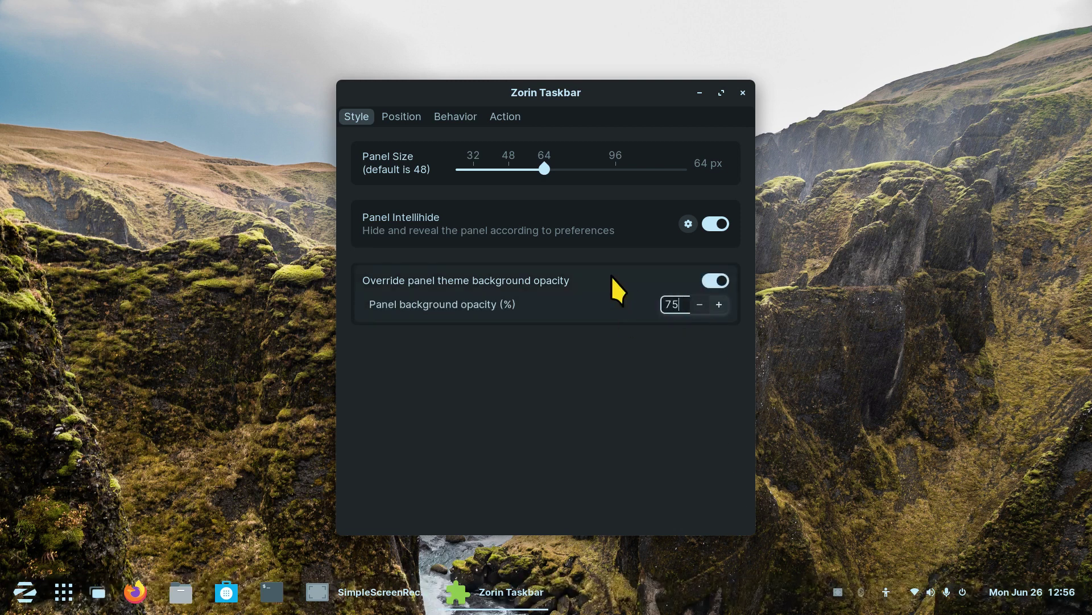
{"action": "key", "text": "Return"}
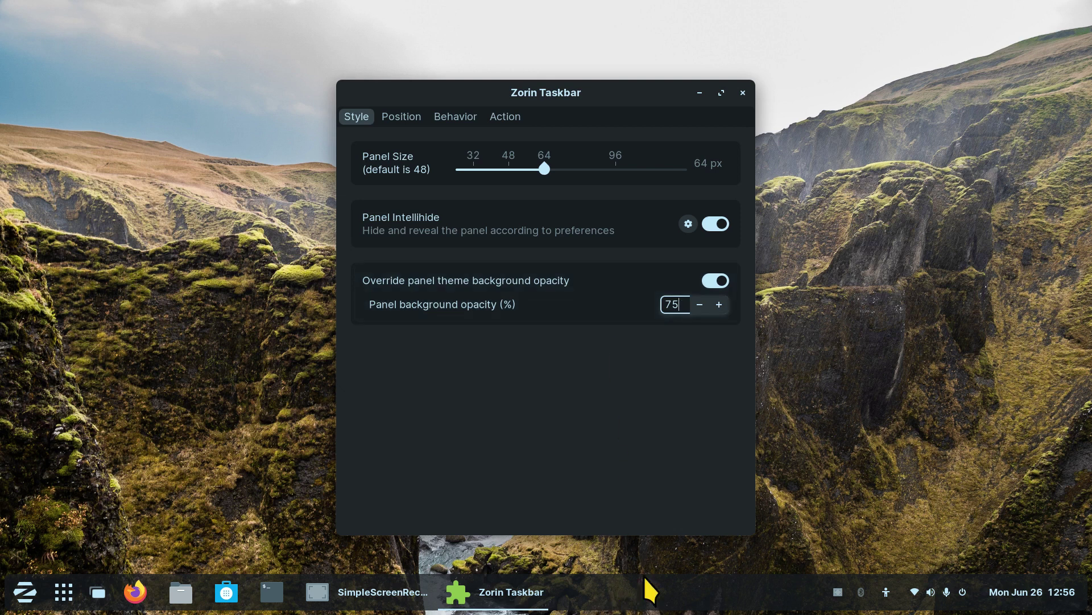
{"action": "left_click", "coordinate": [715, 281]}
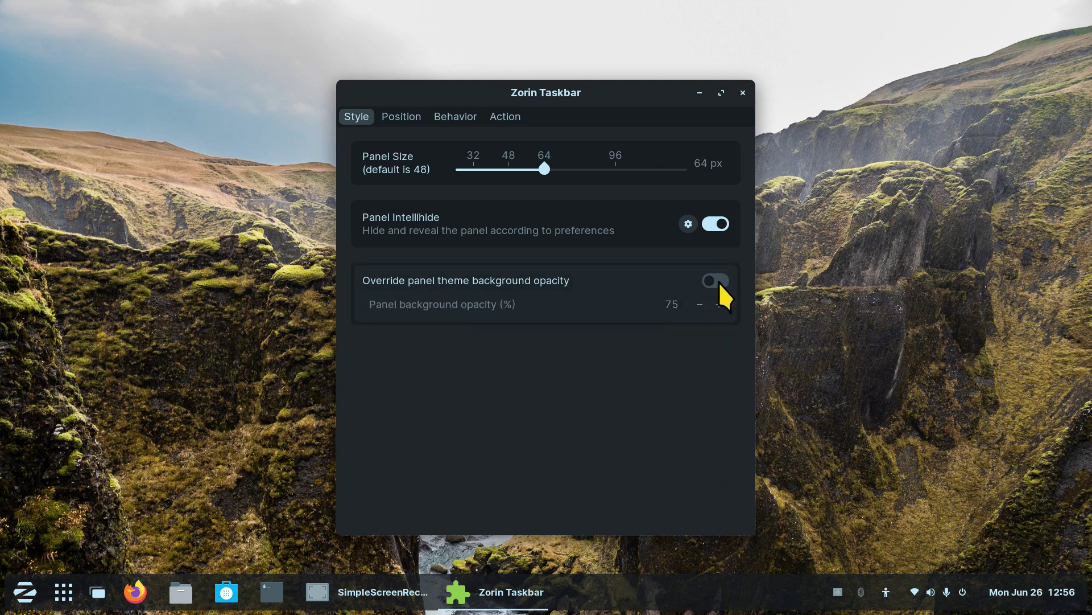
{"action": "left_click", "coordinate": [718, 281]}
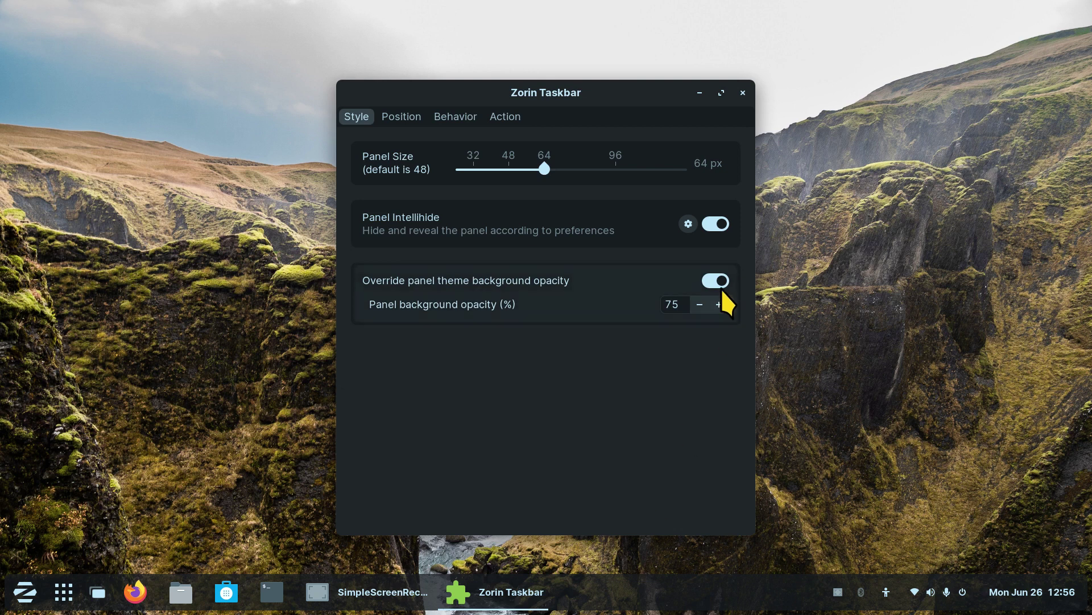
Step: On the Position page, set the panel position to Left, Right, Top, then back to Bottom
{"action": "left_click", "coordinate": [391, 117]}
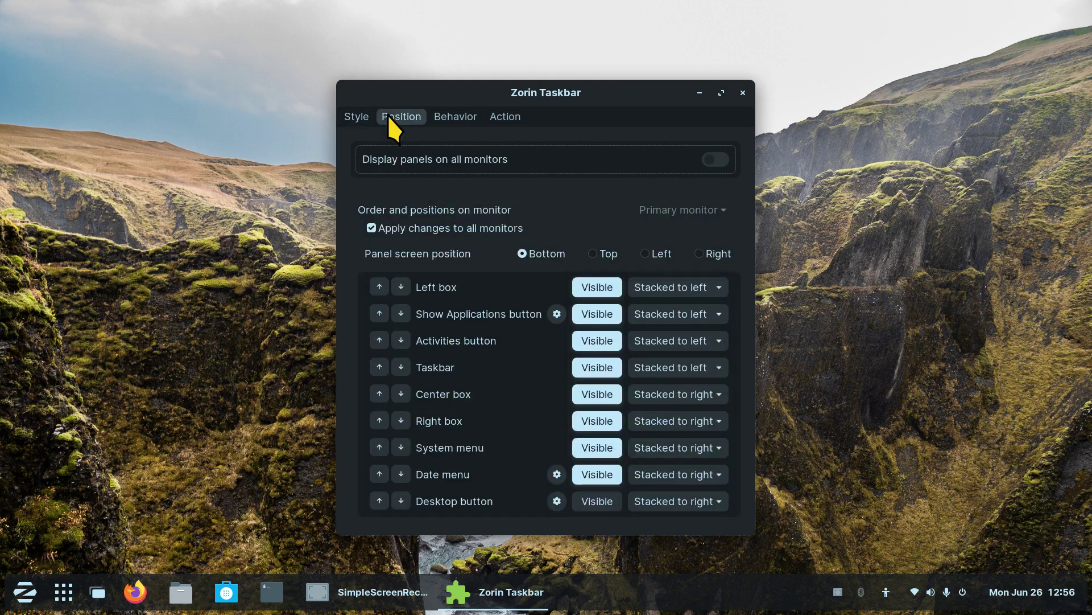
{"action": "left_click_drag", "start_coordinate": [446, 95], "coordinate": [361, 108]}
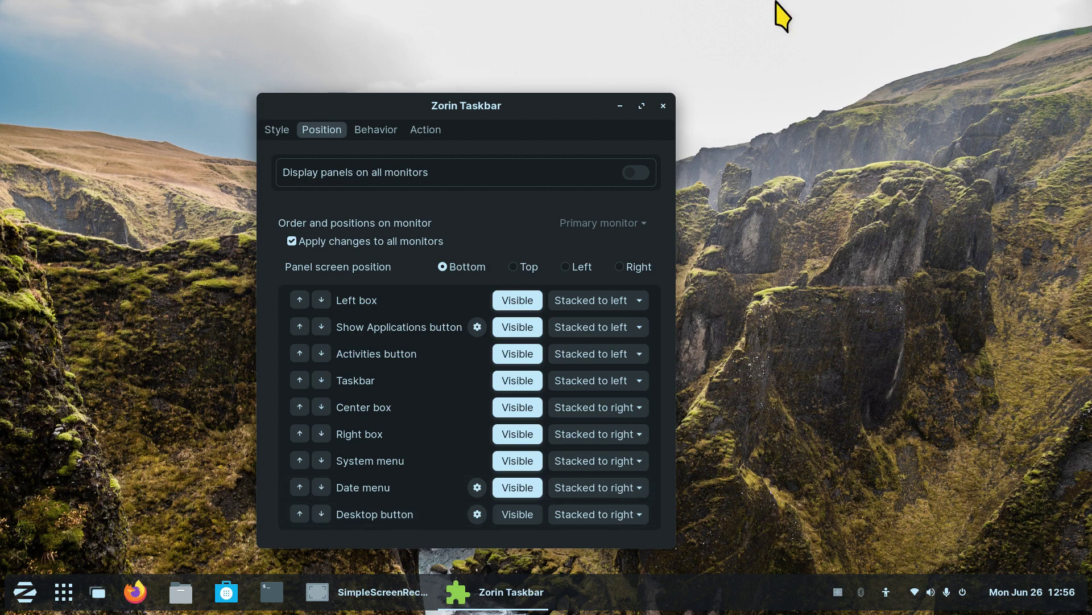
{"action": "left_click", "coordinate": [577, 266]}
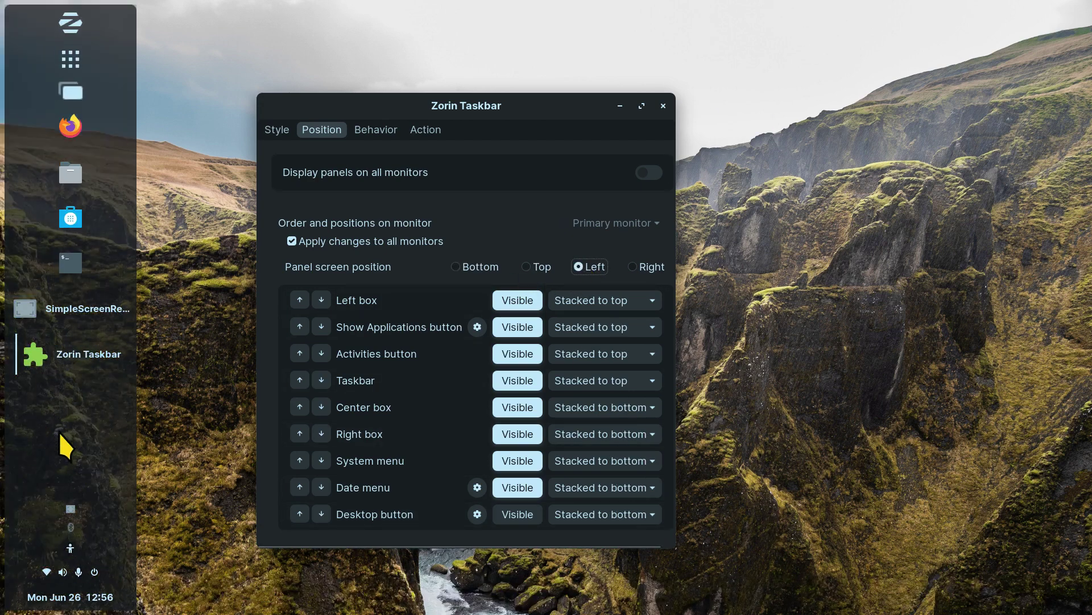
{"action": "left_click", "coordinate": [633, 266]}
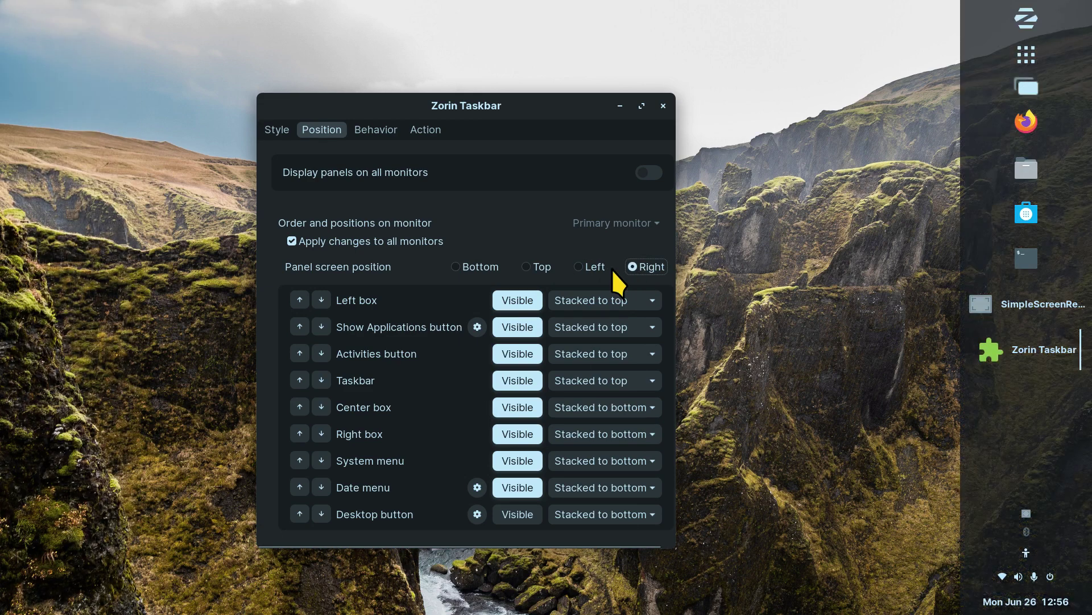
{"action": "left_click", "coordinate": [530, 266]}
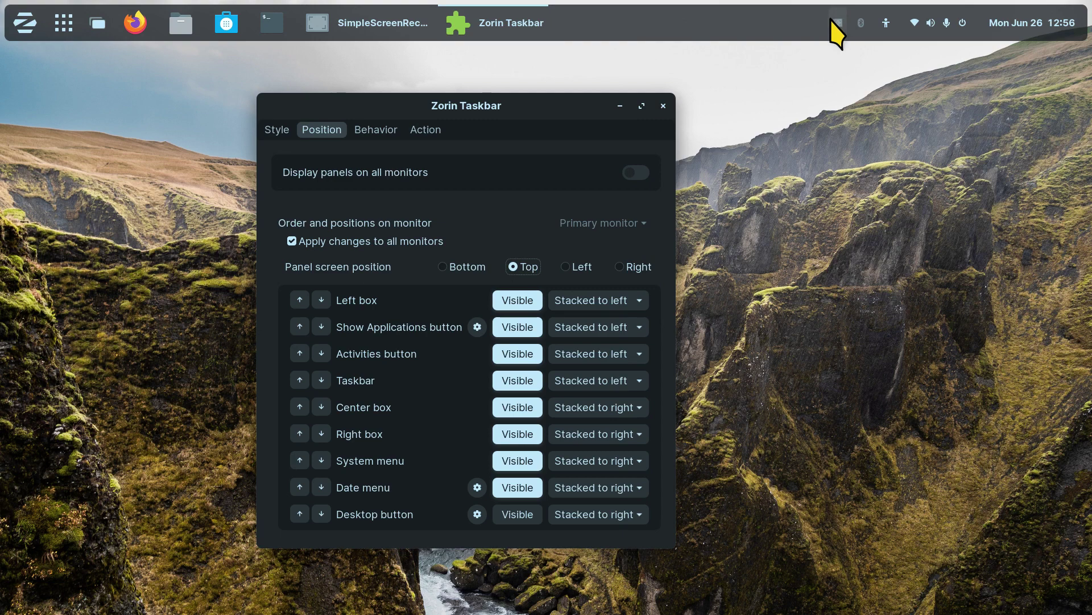
{"action": "left_click", "coordinate": [458, 268]}
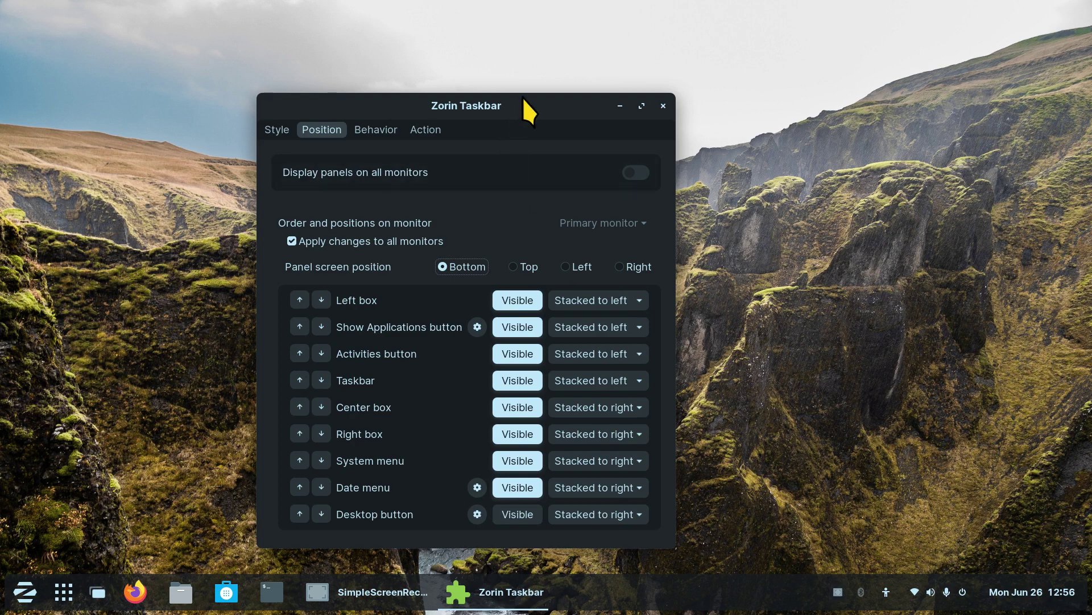
Step: Test hiding and reshowing the Zorin menu icon, leaving it visible on the panel
{"action": "left_click_drag", "start_coordinate": [523, 97], "coordinate": [668, 79]}
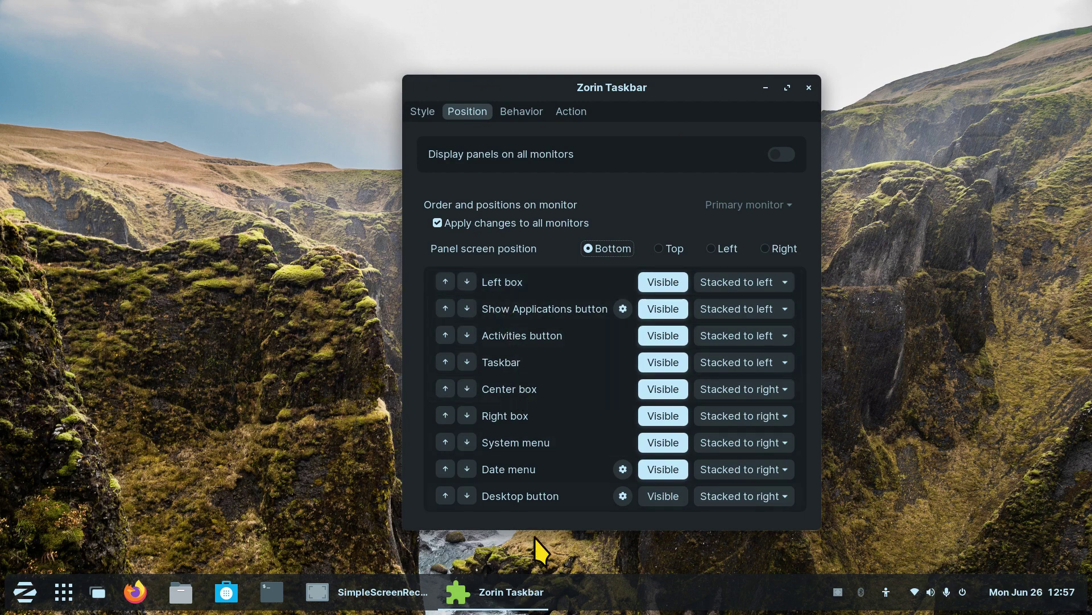
{"action": "left_click", "coordinate": [664, 284]}
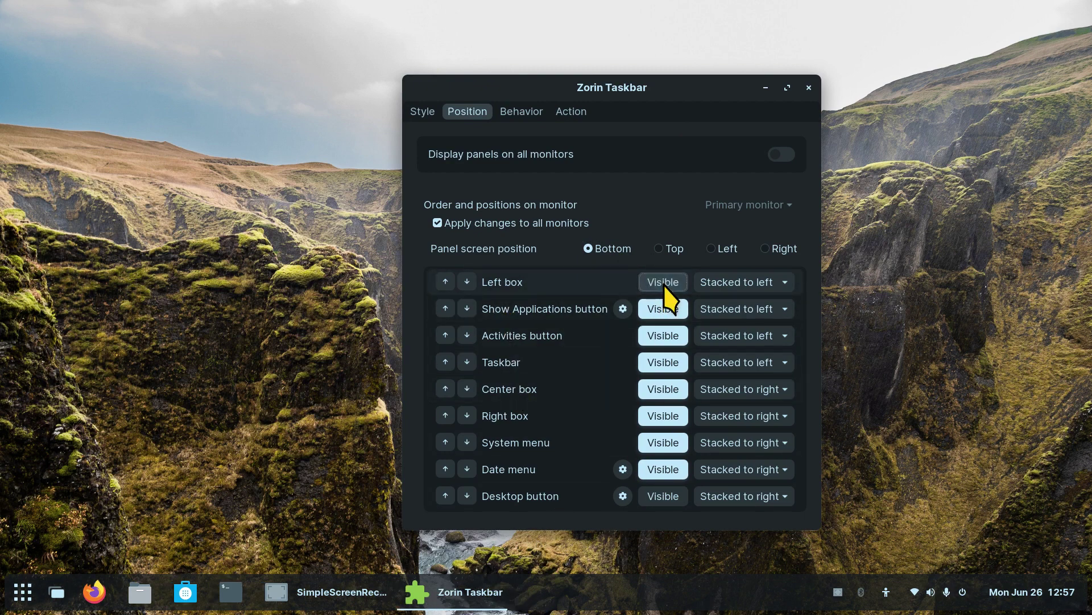
{"action": "left_click", "coordinate": [664, 286]}
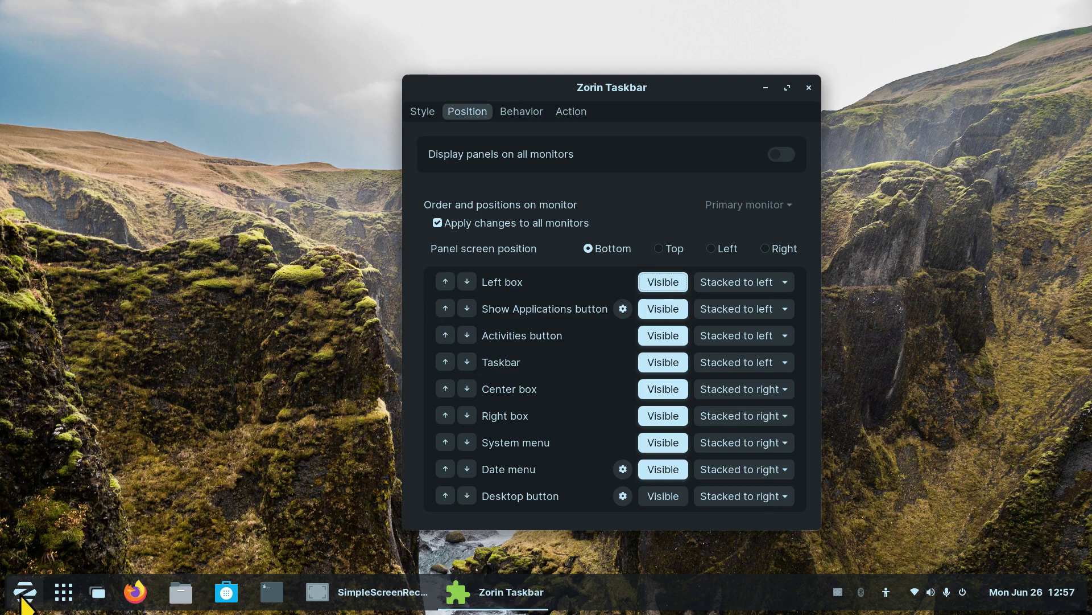
{"action": "left_click", "coordinate": [652, 281]}
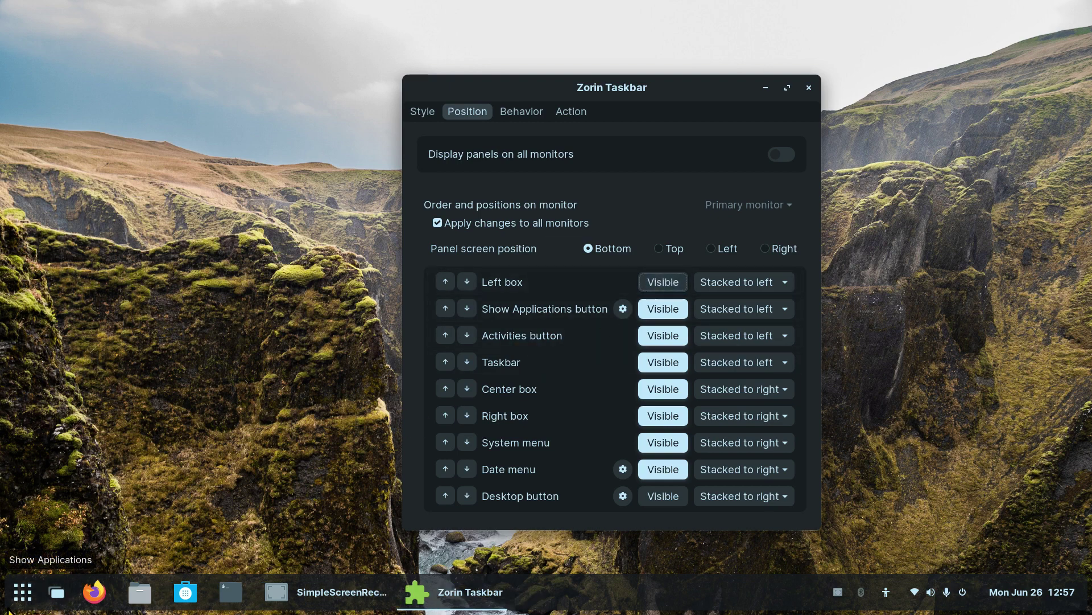
{"action": "left_click", "coordinate": [664, 311]}
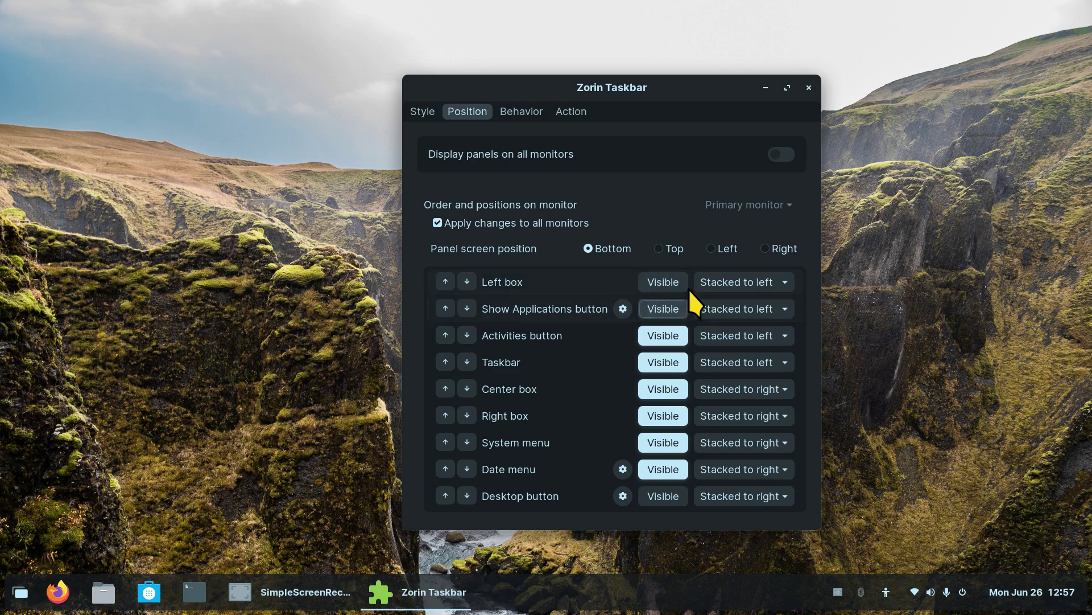
{"action": "left_click", "coordinate": [685, 280]}
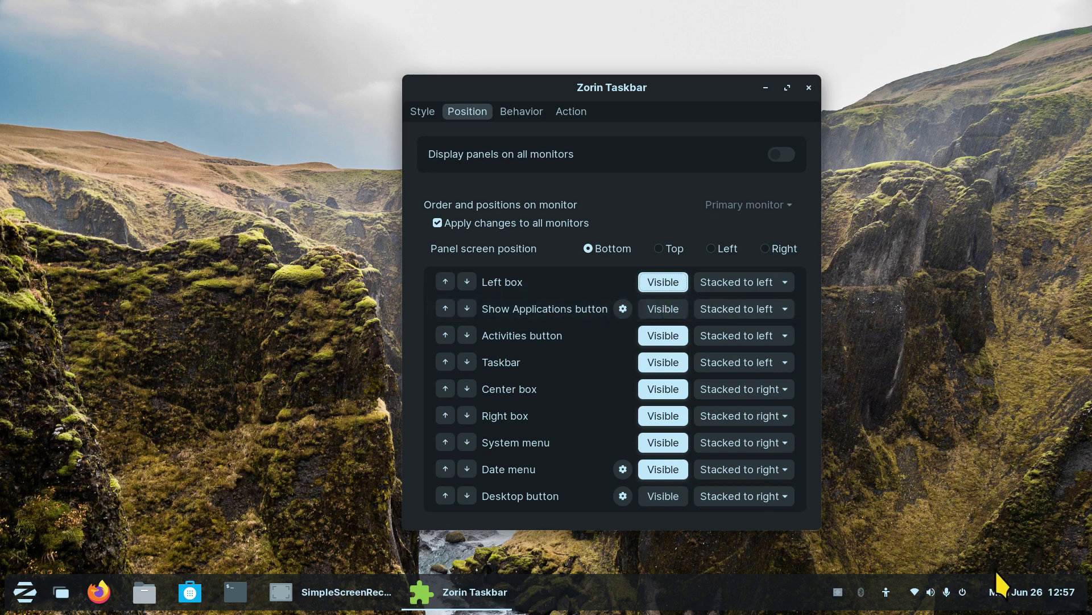
Step: Turn off the Date in the clock's Date menu options
{"action": "left_click", "coordinate": [623, 469]}
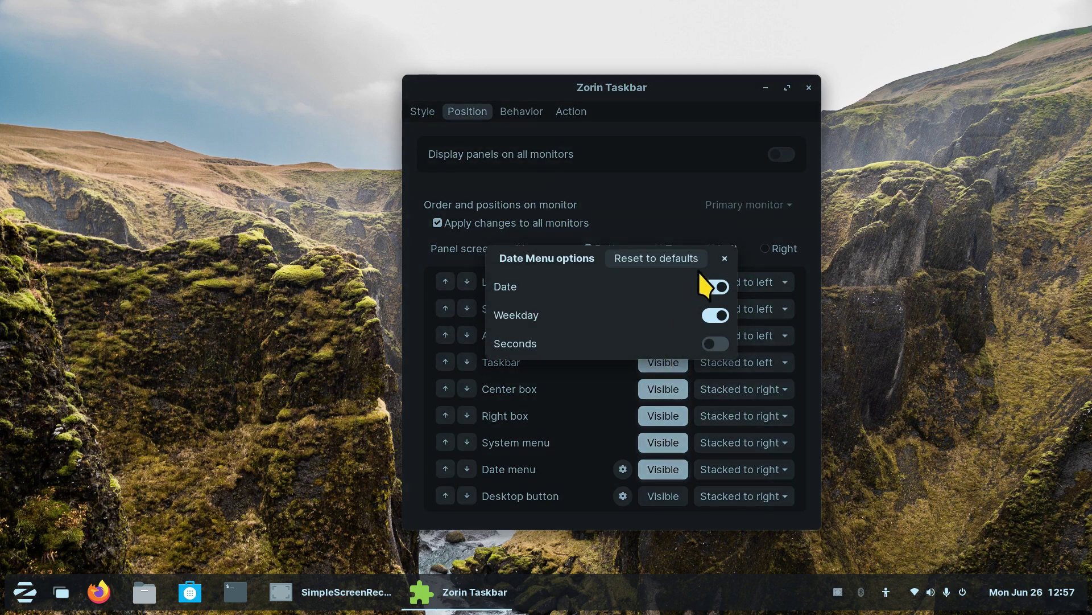
{"action": "left_click", "coordinate": [659, 258]}
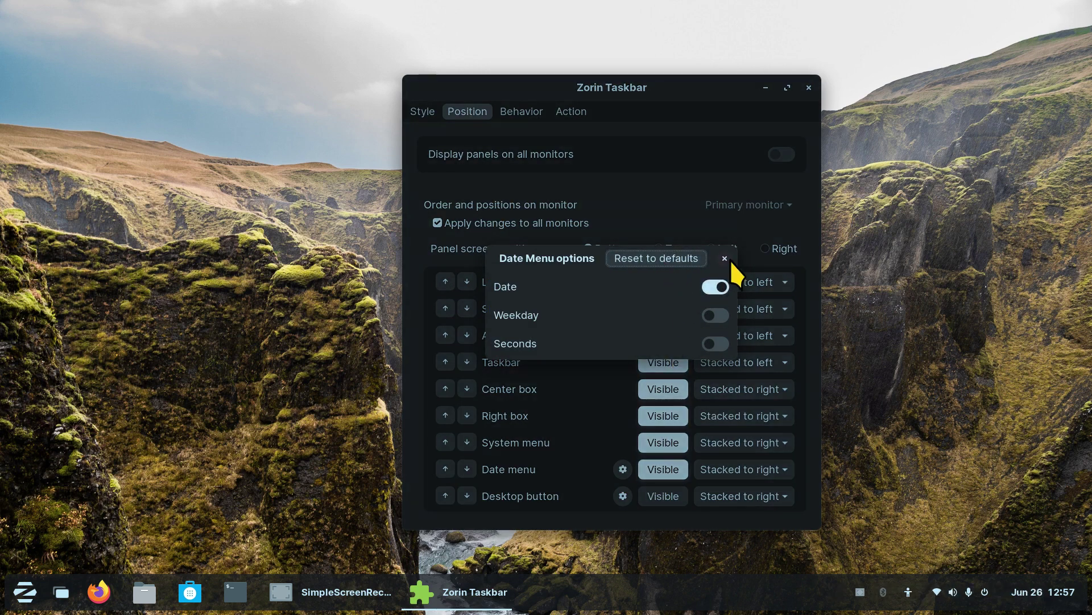
{"action": "left_click", "coordinate": [725, 258]}
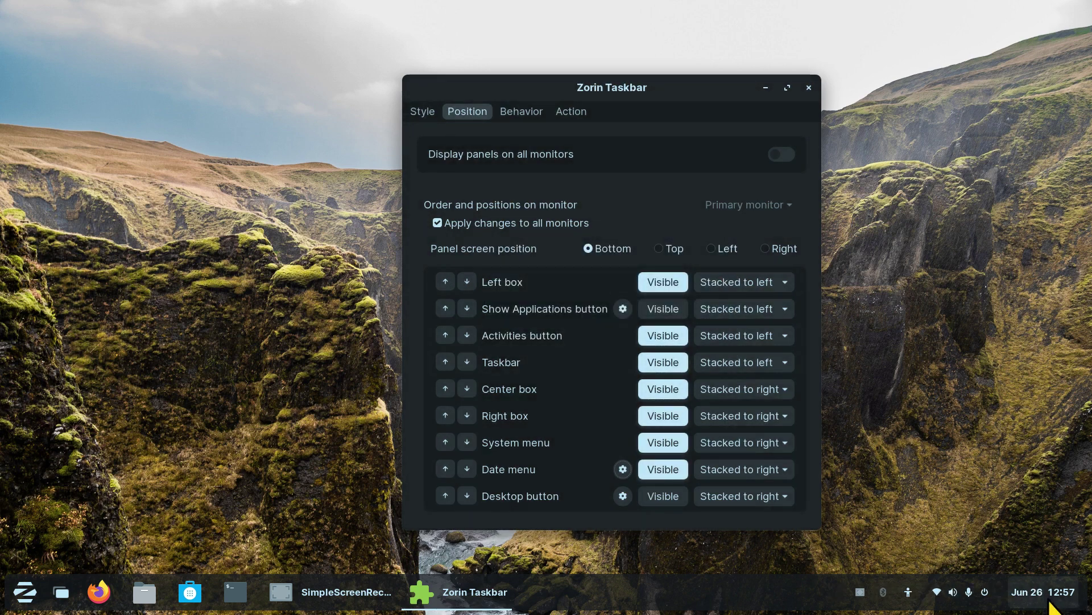
{"action": "left_click", "coordinate": [622, 468]}
{"action": "left_click", "coordinate": [711, 287]}
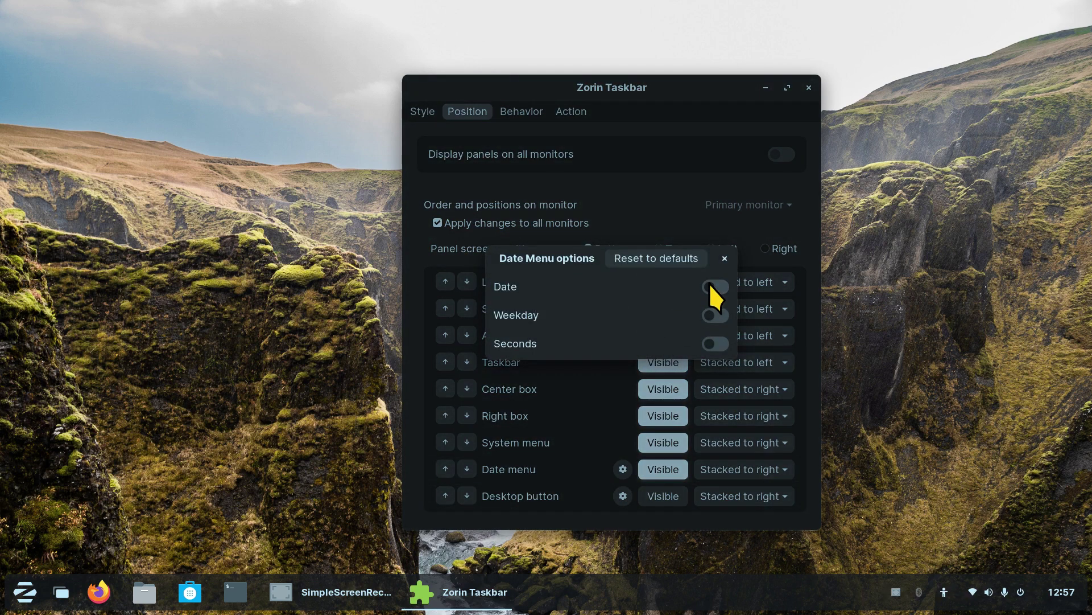
{"action": "left_click", "coordinate": [724, 259]}
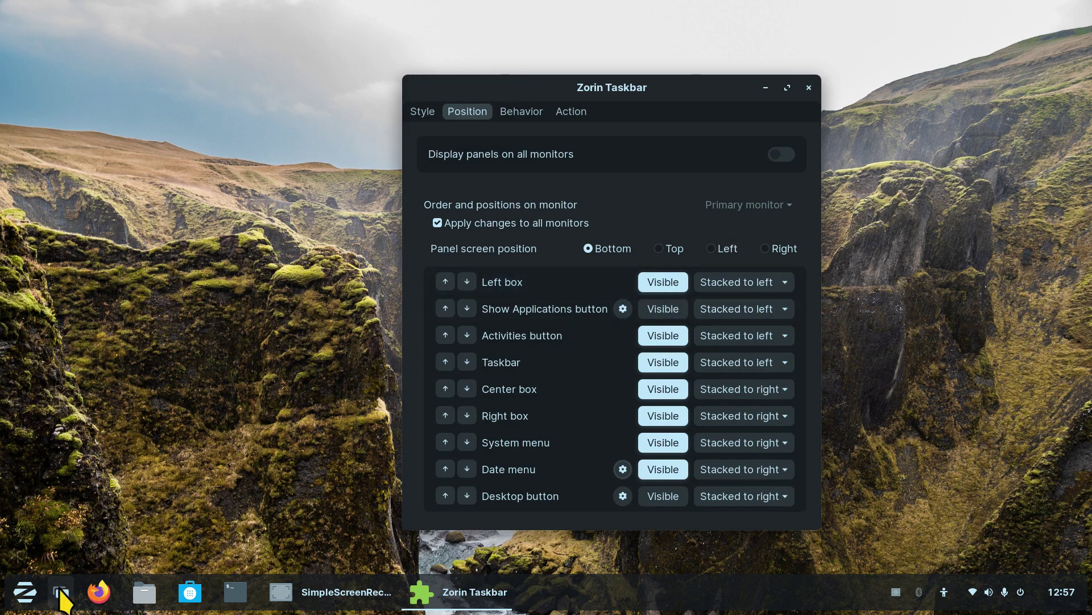
Step: Set the Show Applications button to Visible and close Taskbar Settings
{"action": "left_click", "coordinate": [672, 280]}
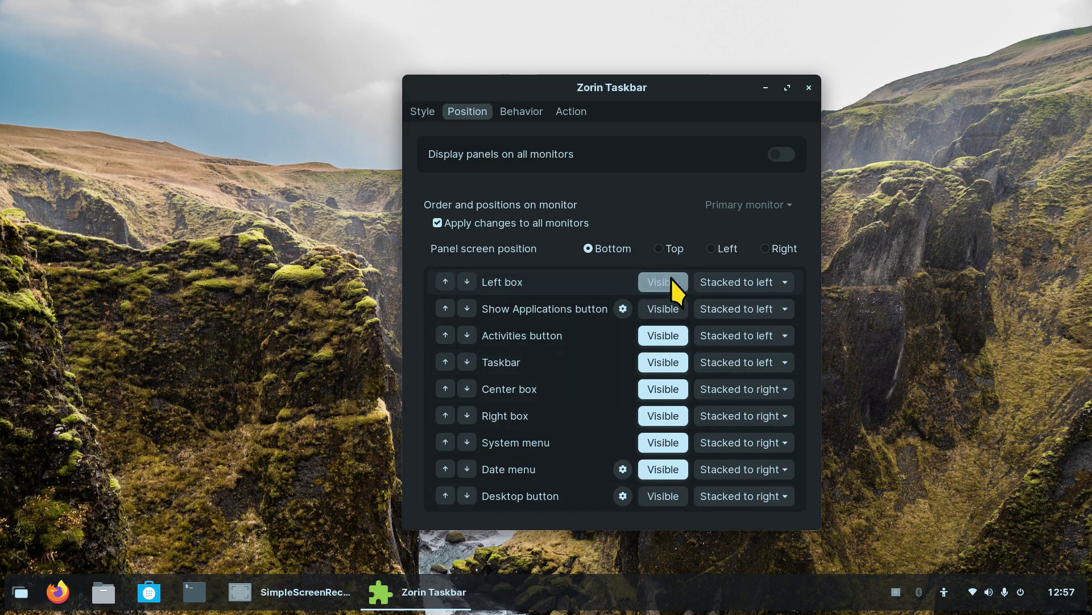
{"action": "left_click", "coordinate": [672, 280]}
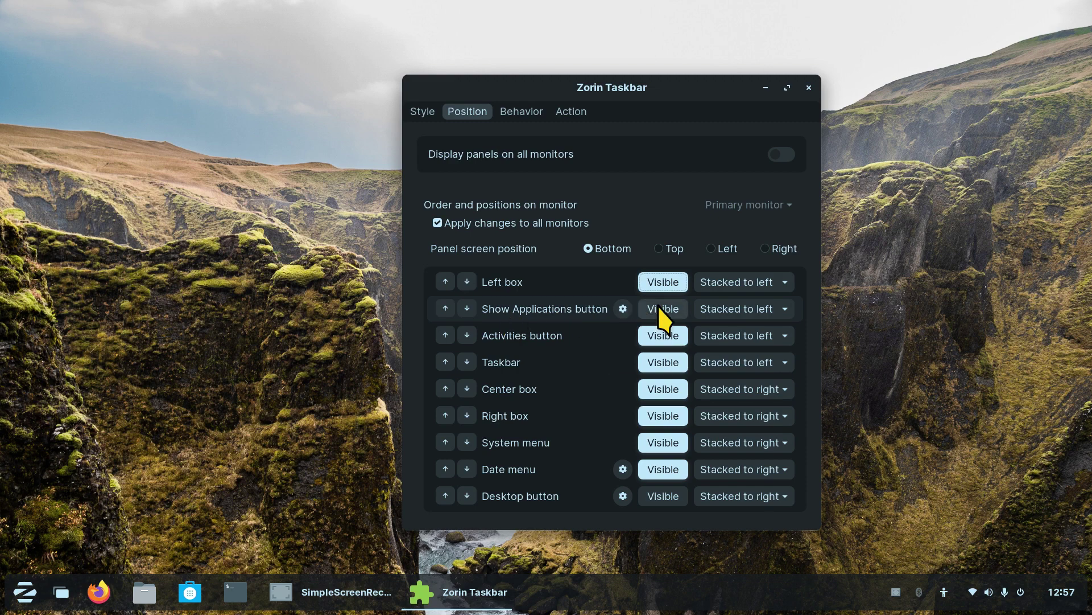
{"action": "left_click", "coordinate": [622, 309]}
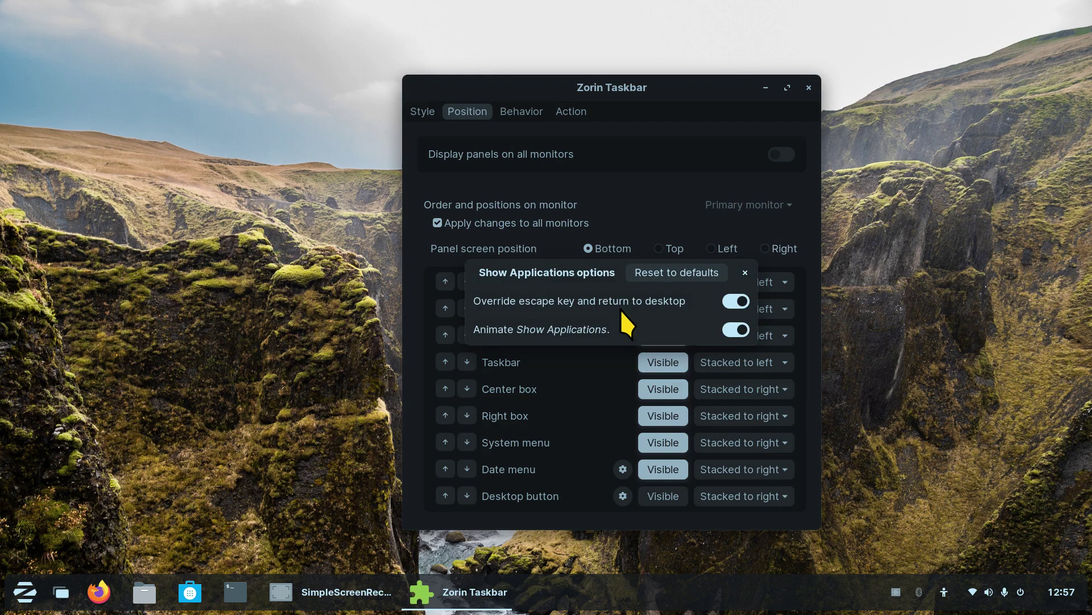
{"action": "left_click", "coordinate": [745, 272]}
{"action": "left_click", "coordinate": [673, 309]}
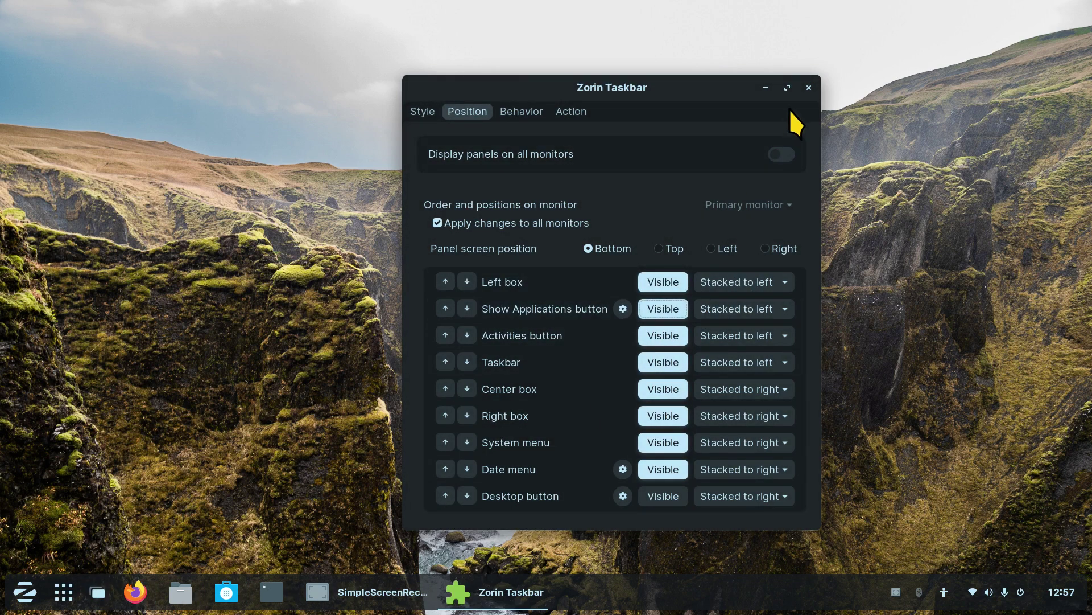
{"action": "left_click", "coordinate": [809, 88]}
{"action": "left_click", "coordinate": [14, 595]}
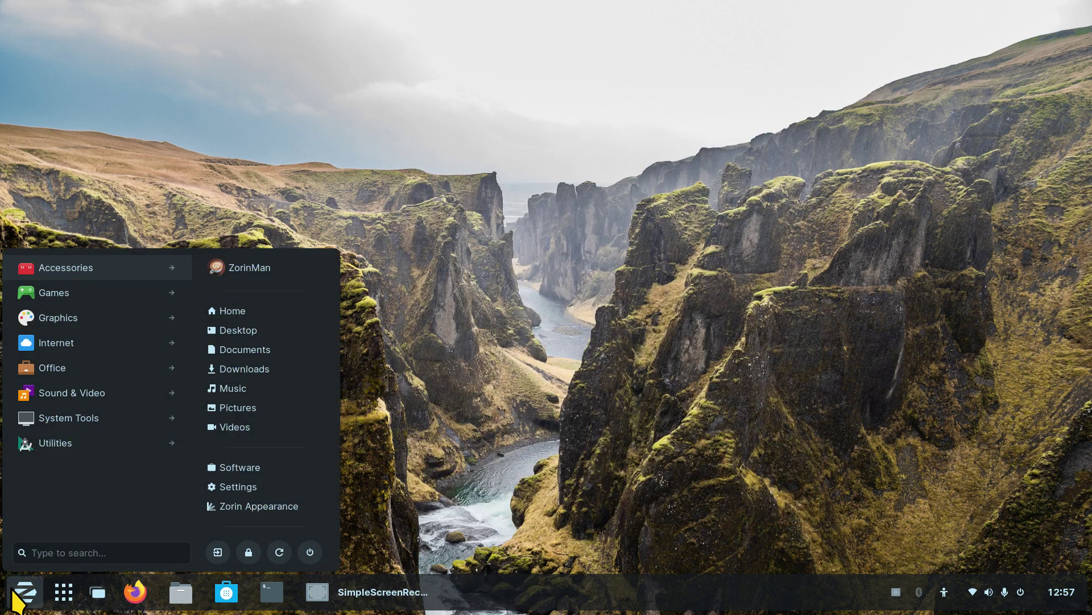
{"action": "left_click", "coordinate": [592, 424]}
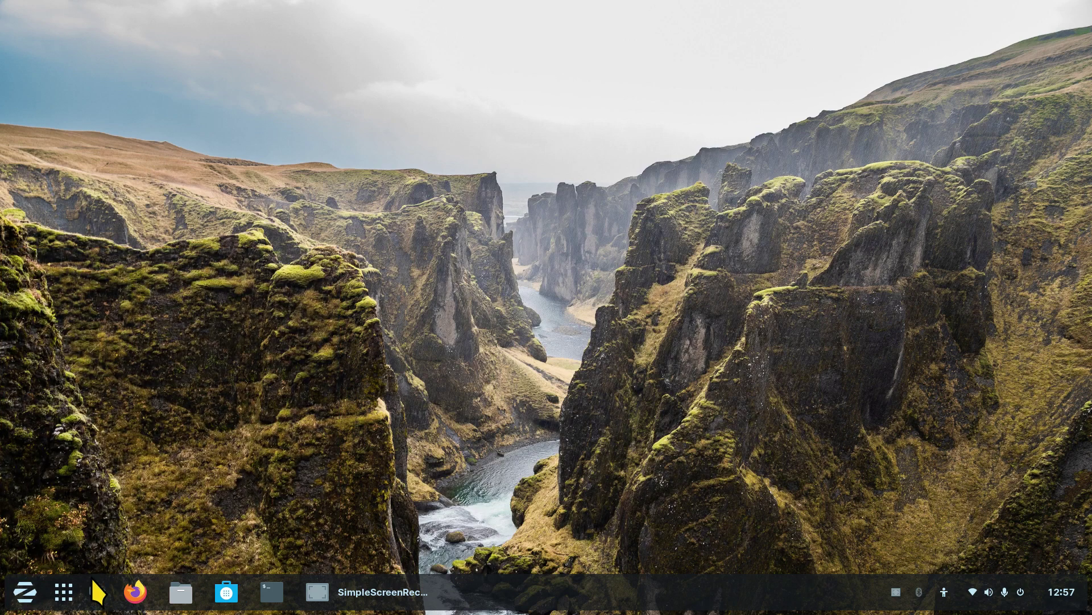
{"action": "left_click", "coordinate": [63, 592]}
{"action": "left_click", "coordinate": [528, 44]}
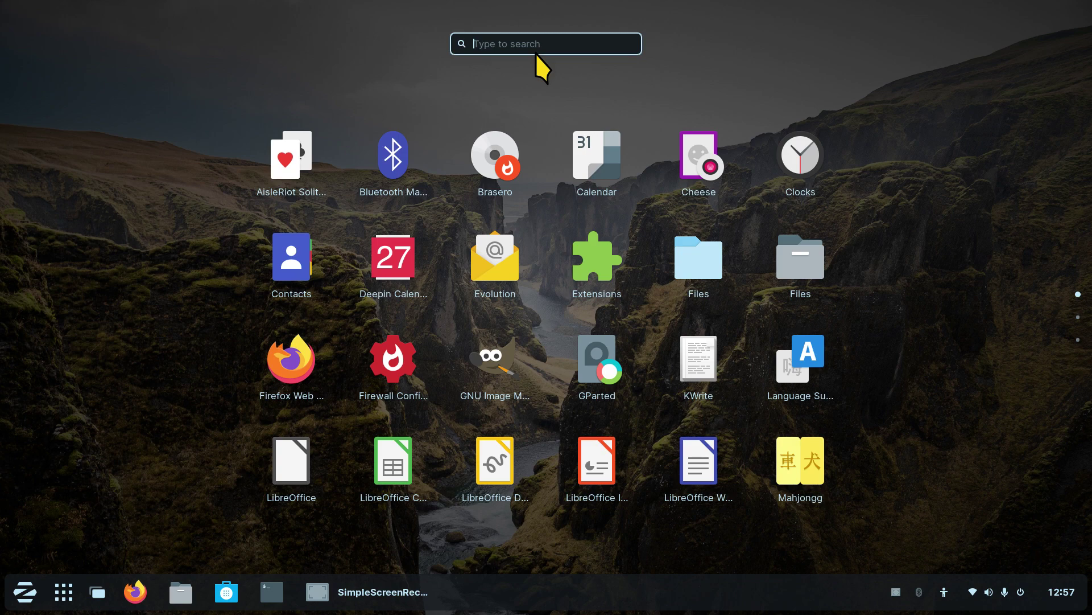
{"action": "type", "text": "twe"}
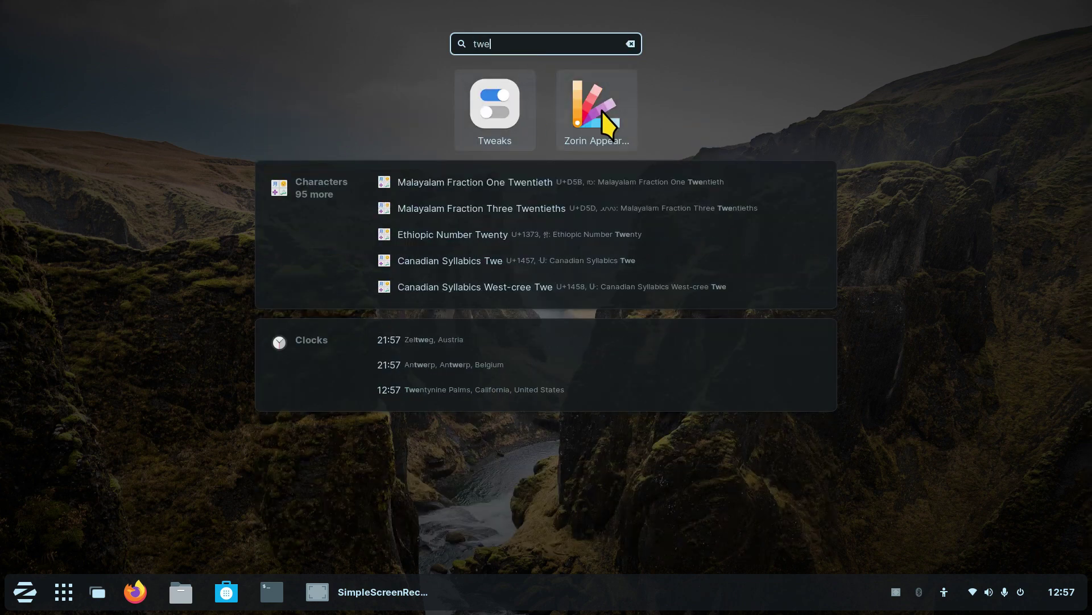
{"action": "key", "text": "Escape"}
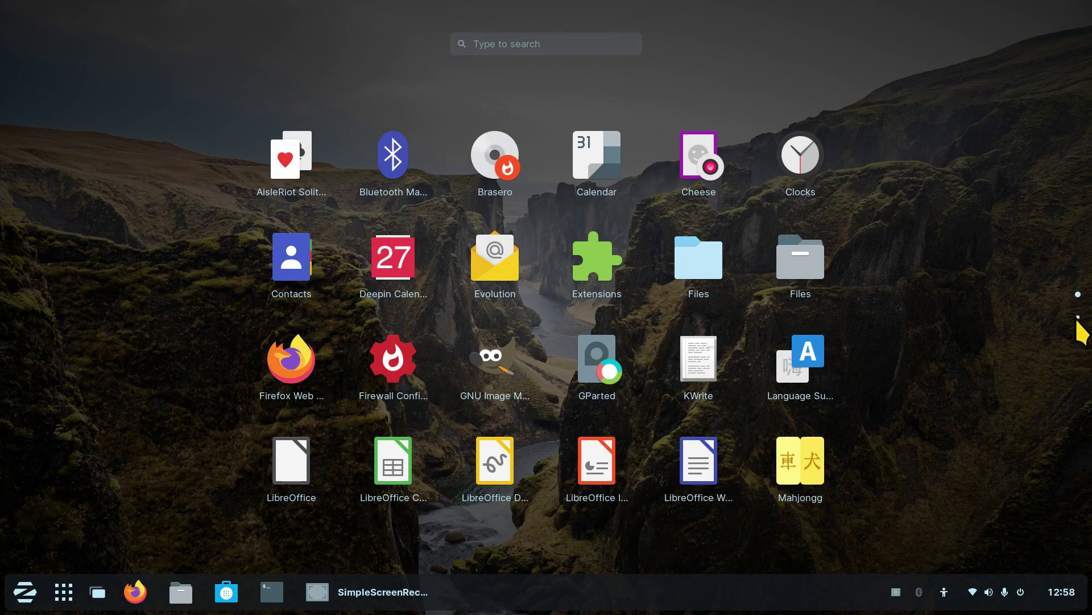
{"action": "left_click", "coordinate": [1078, 317]}
{"action": "left_click", "coordinate": [1080, 339]}
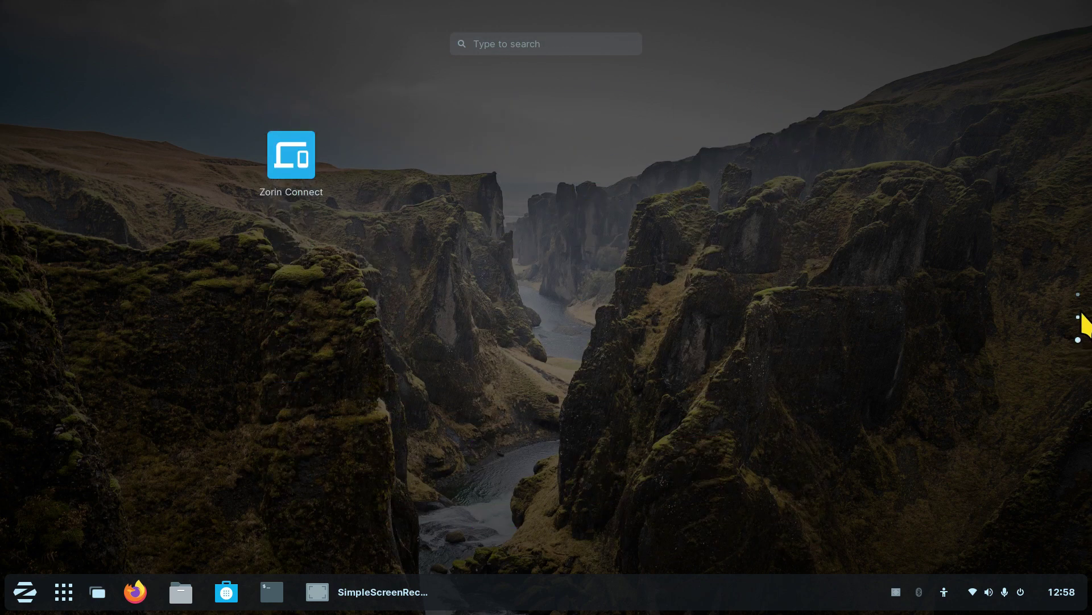
{"action": "left_click", "coordinate": [1081, 317]}
{"action": "left_click", "coordinate": [1085, 295]}
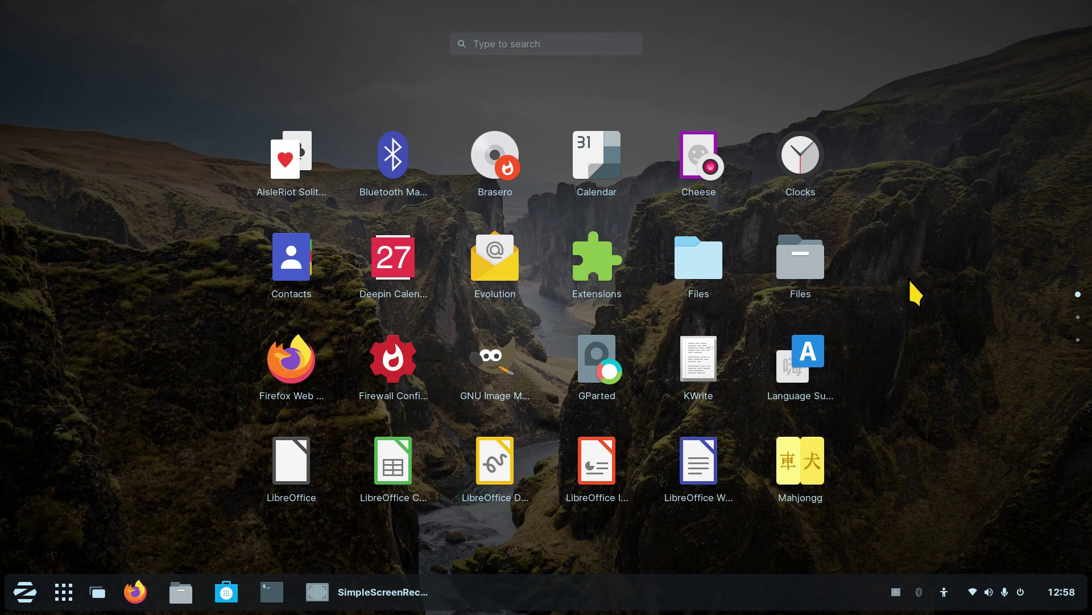
{"action": "scroll", "coordinate": [915, 293], "scroll_direction": "down", "scroll_amount": 1}
{"action": "scroll", "coordinate": [914, 288], "scroll_direction": "down", "scroll_amount": 1}
{"action": "scroll", "coordinate": [914, 287], "scroll_direction": "up", "scroll_amount": 2}
{"action": "left_click", "coordinate": [913, 288]}
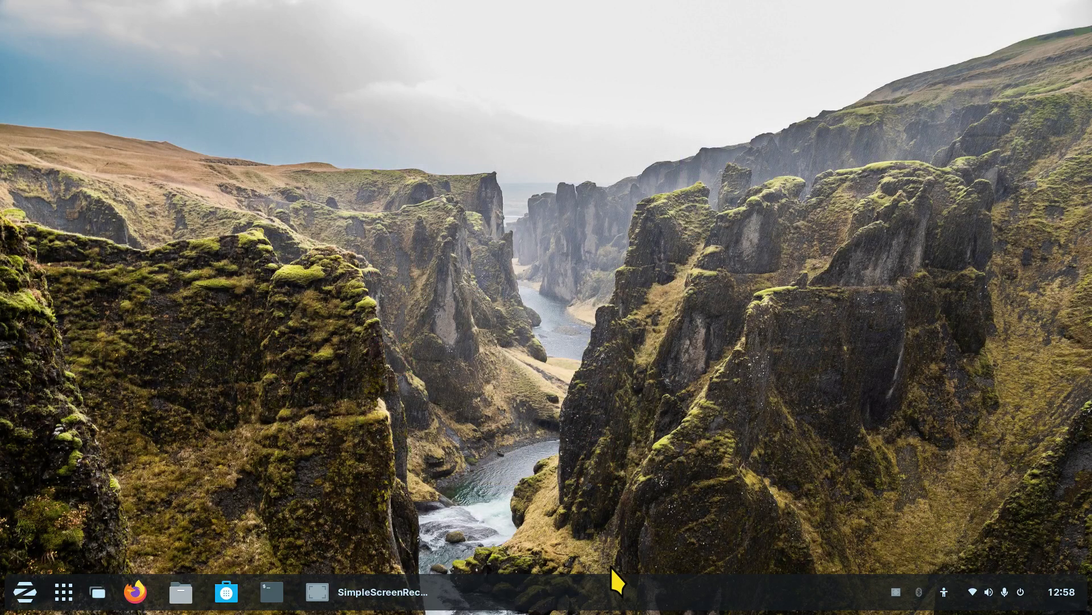
Step: Reopen Taskbar Settings on the Position page and hide the Show Applications button
{"action": "right_click", "coordinate": [598, 609]}
{"action": "left_click", "coordinate": [620, 589]}
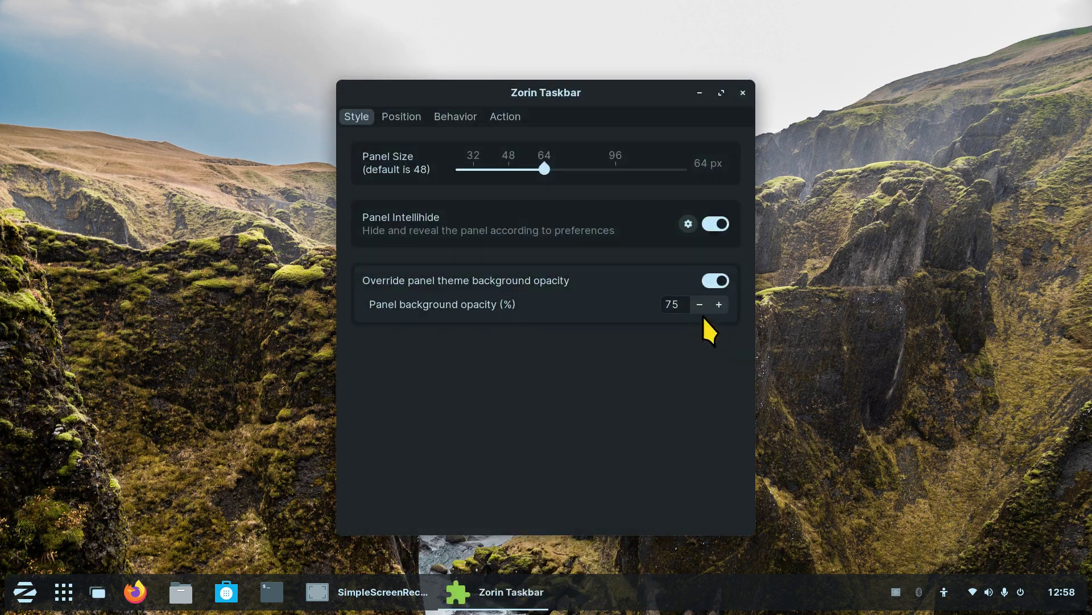
{"action": "left_click", "coordinate": [402, 116]}
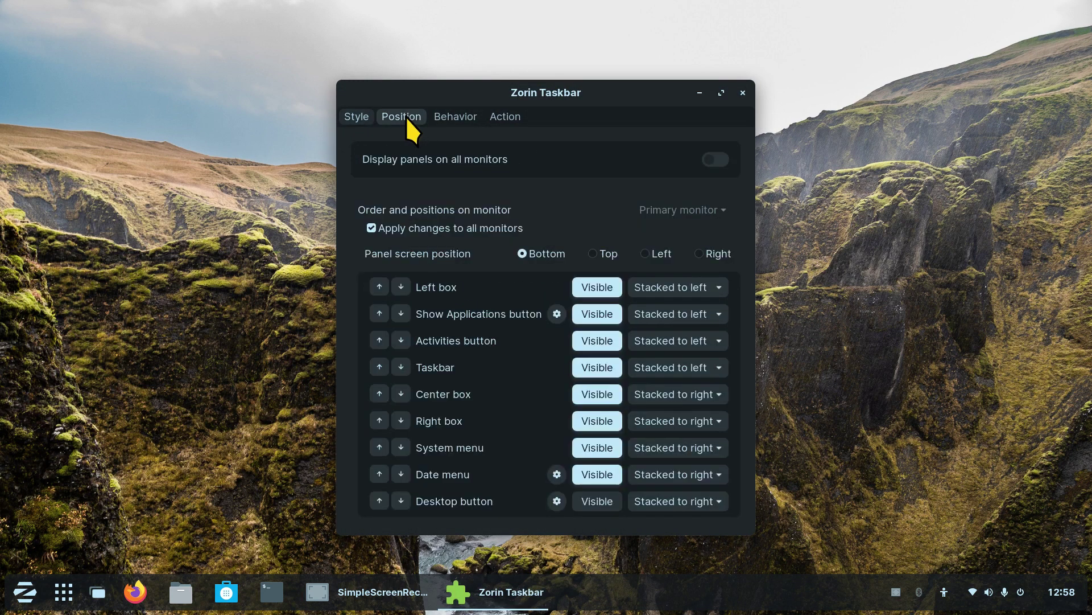
{"action": "left_click", "coordinate": [594, 315]}
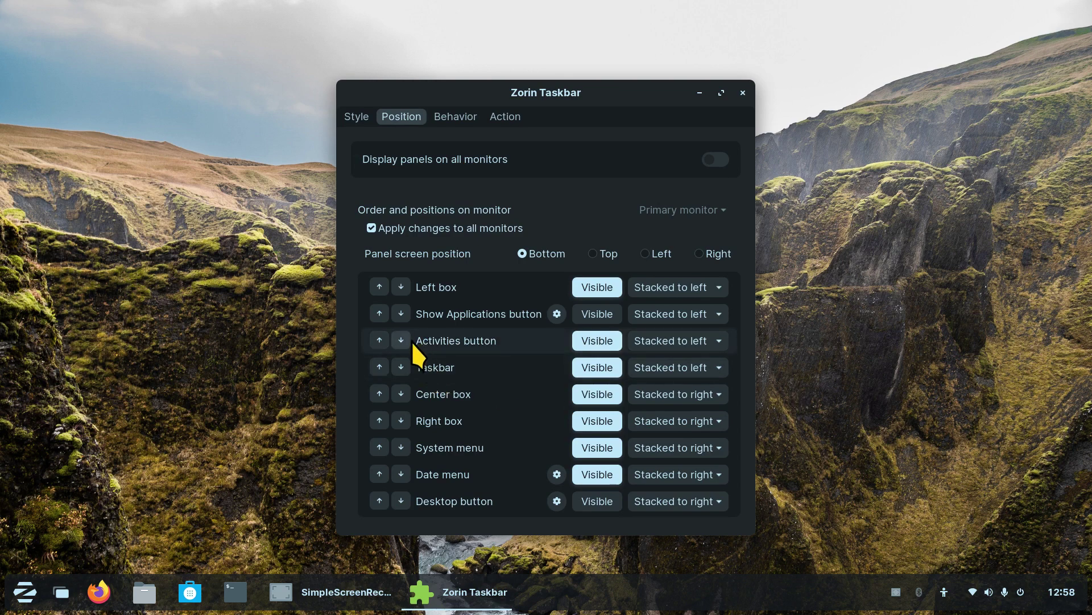
{"action": "left_click", "coordinate": [599, 347]}
{"action": "left_click", "coordinate": [600, 348]}
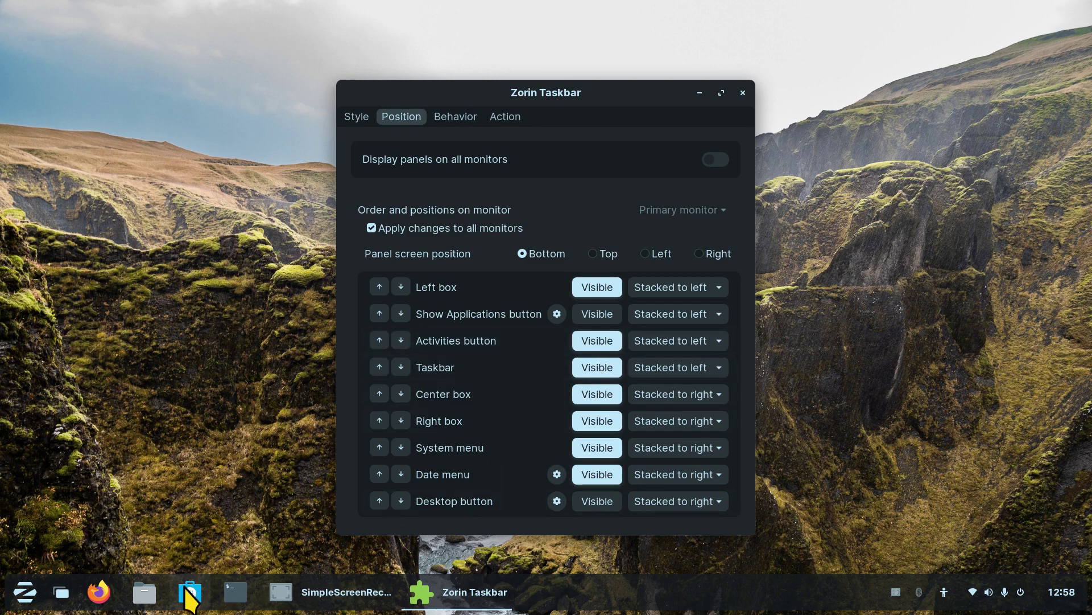
Step: Test hiding and reshowing app icons, Center box, tray, system menu and clock, then toggle the Desktop button
{"action": "left_click", "coordinate": [585, 369]}
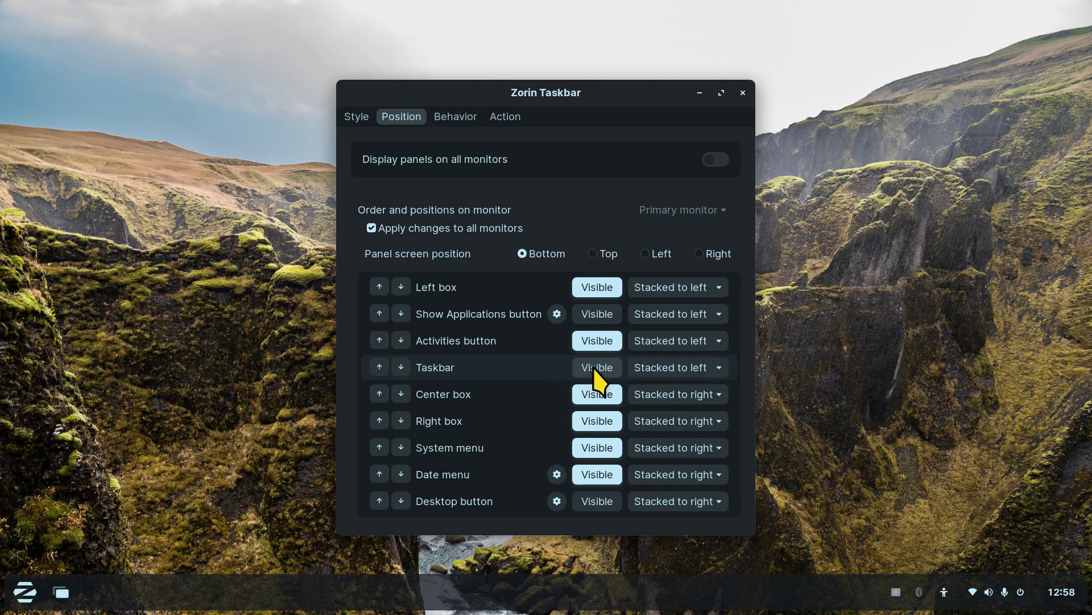
{"action": "left_click", "coordinate": [594, 370]}
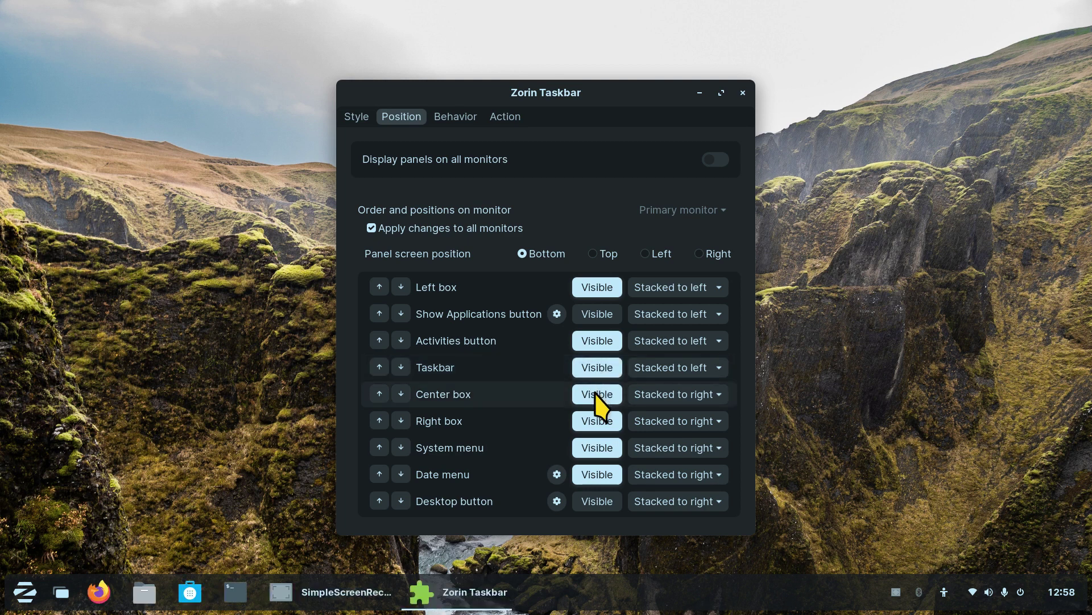
{"action": "left_click", "coordinate": [595, 393]}
{"action": "left_click", "coordinate": [595, 392]}
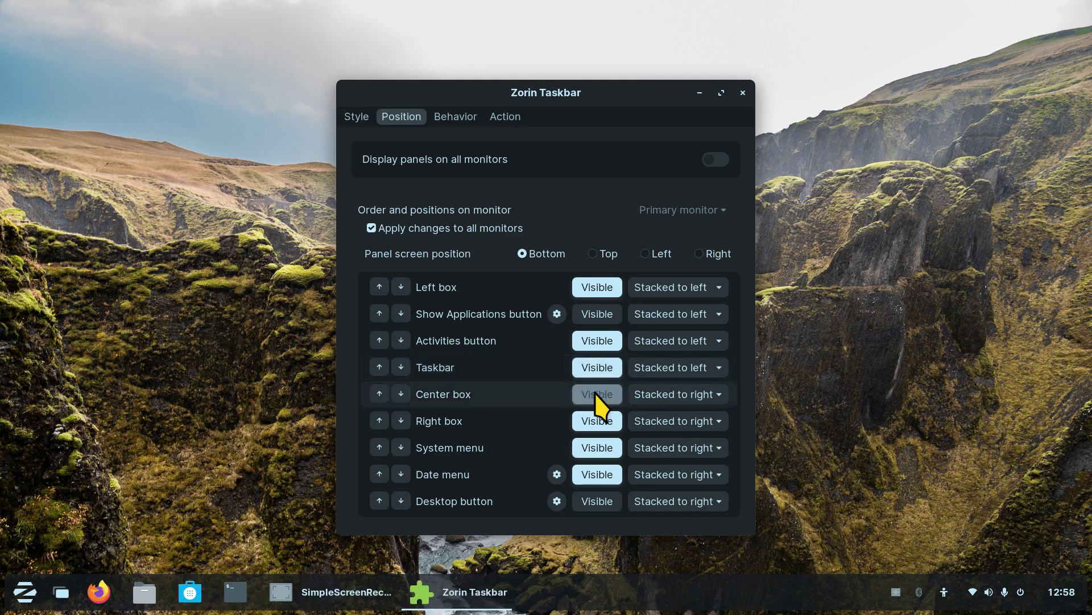
{"action": "left_click", "coordinate": [591, 425]}
{"action": "left_click", "coordinate": [590, 422]}
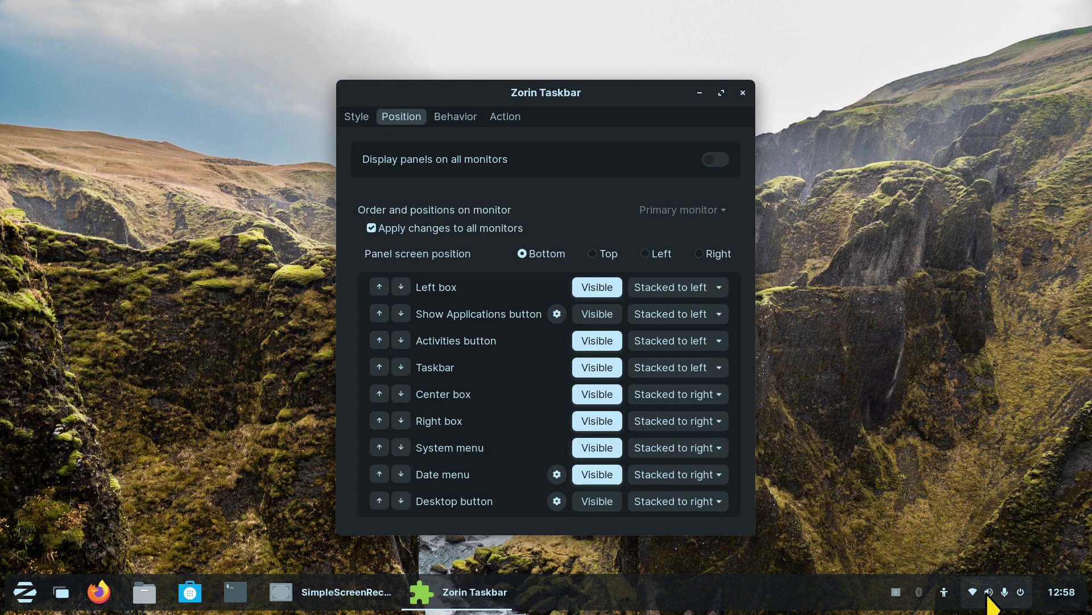
{"action": "left_click", "coordinate": [579, 450]}
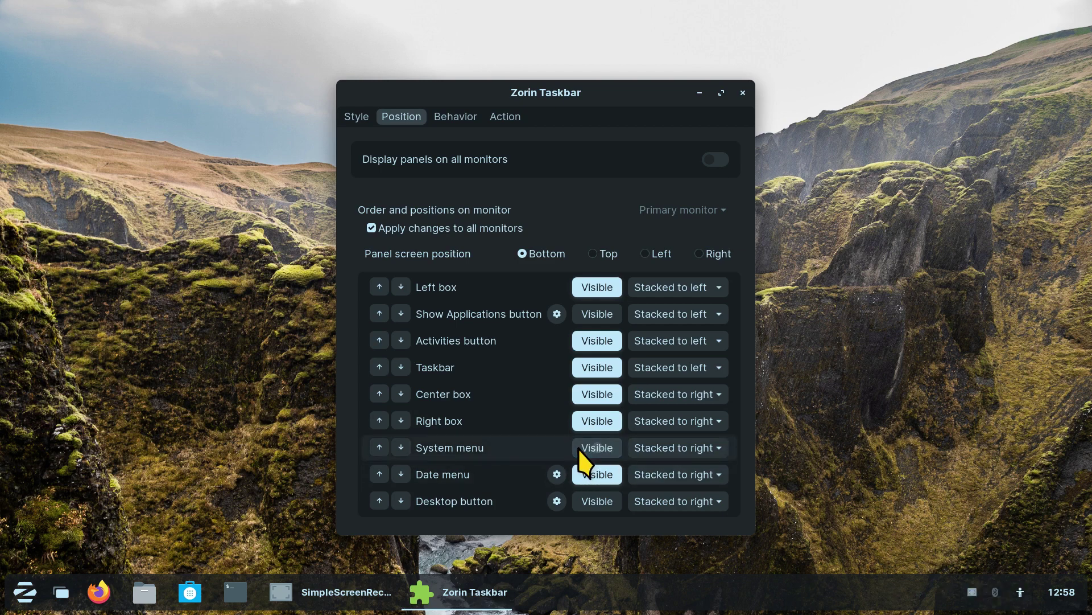
{"action": "left_click", "coordinate": [579, 449]}
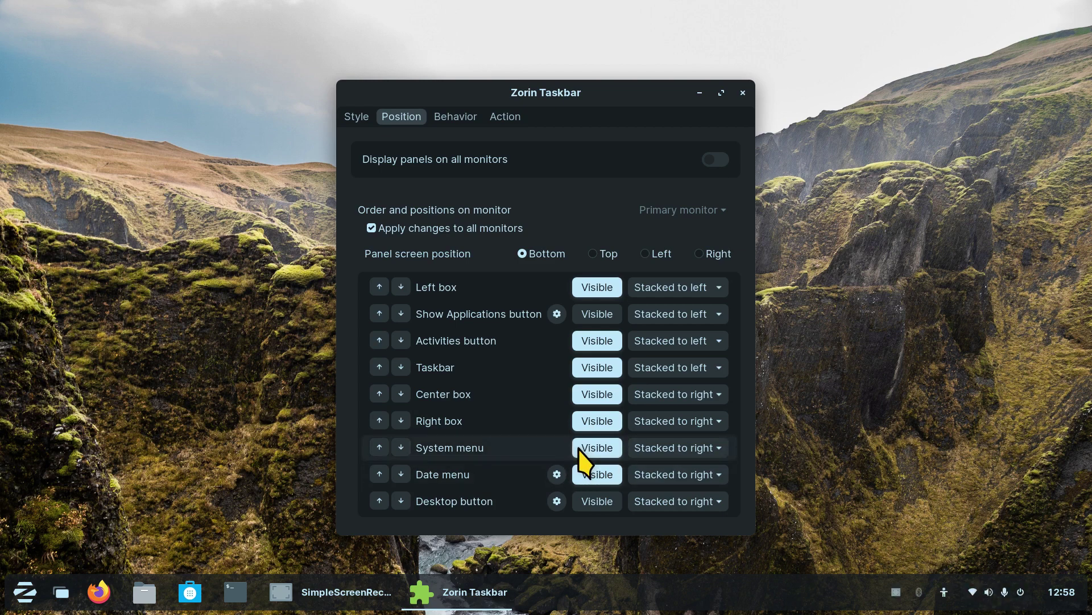
{"action": "left_click", "coordinate": [592, 477]}
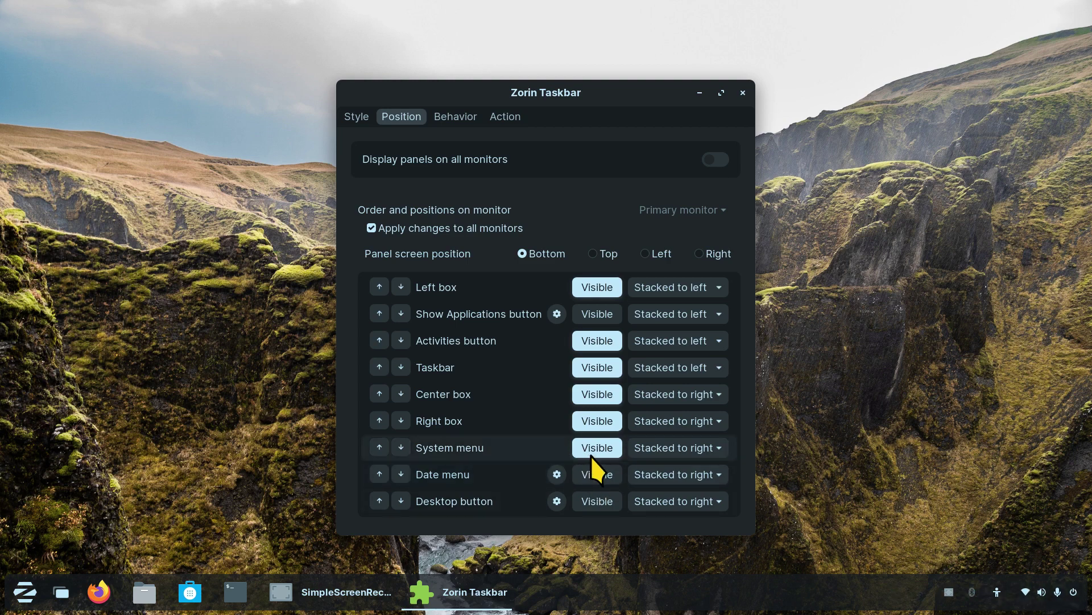
{"action": "left_click", "coordinate": [601, 472]}
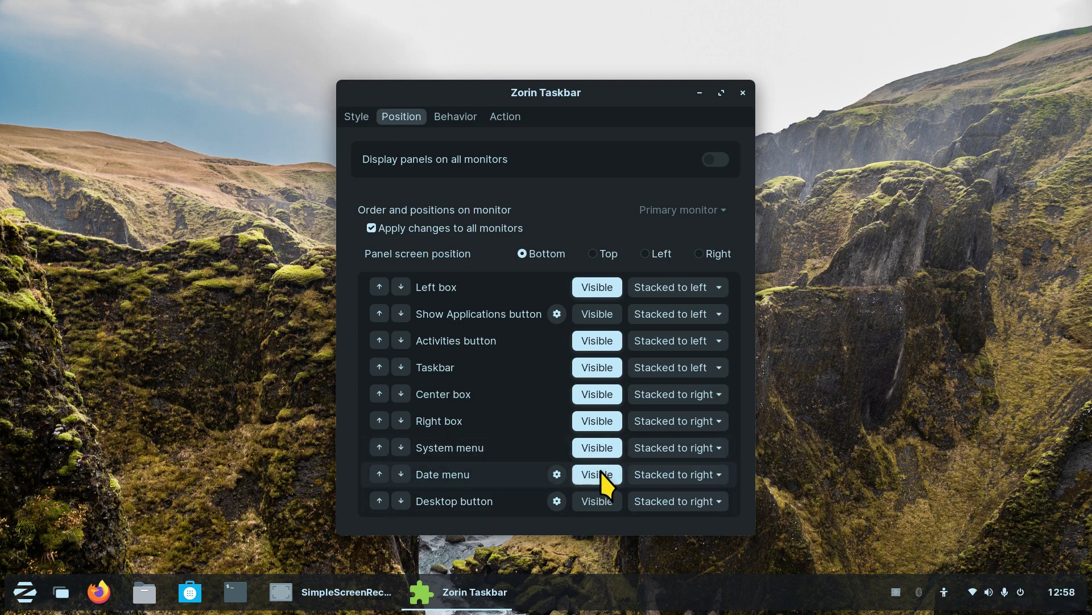
{"action": "left_click", "coordinate": [590, 500]}
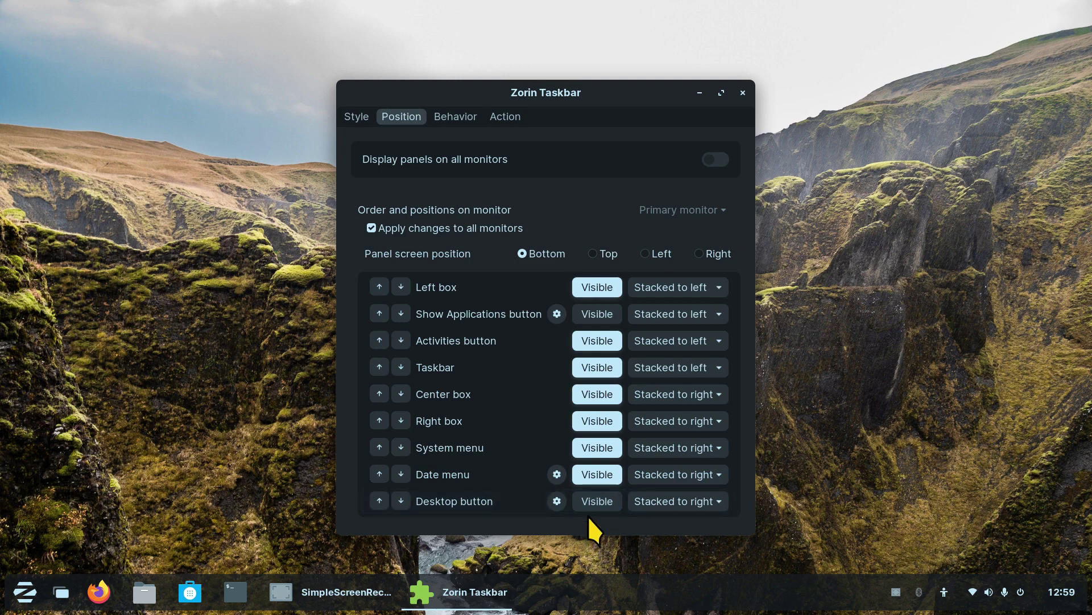
Step: In the clock options add date and weekday, turn off Seconds, and keep Left box Stacked to left
{"action": "left_click", "coordinate": [558, 475]}
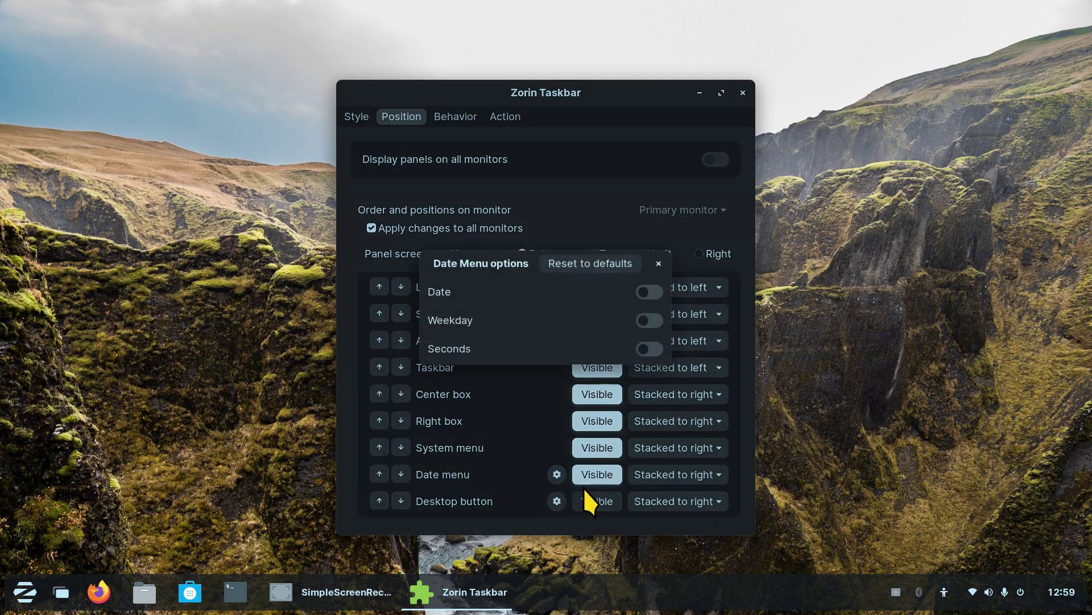
{"action": "left_click", "coordinate": [651, 291]}
{"action": "left_click", "coordinate": [650, 319]}
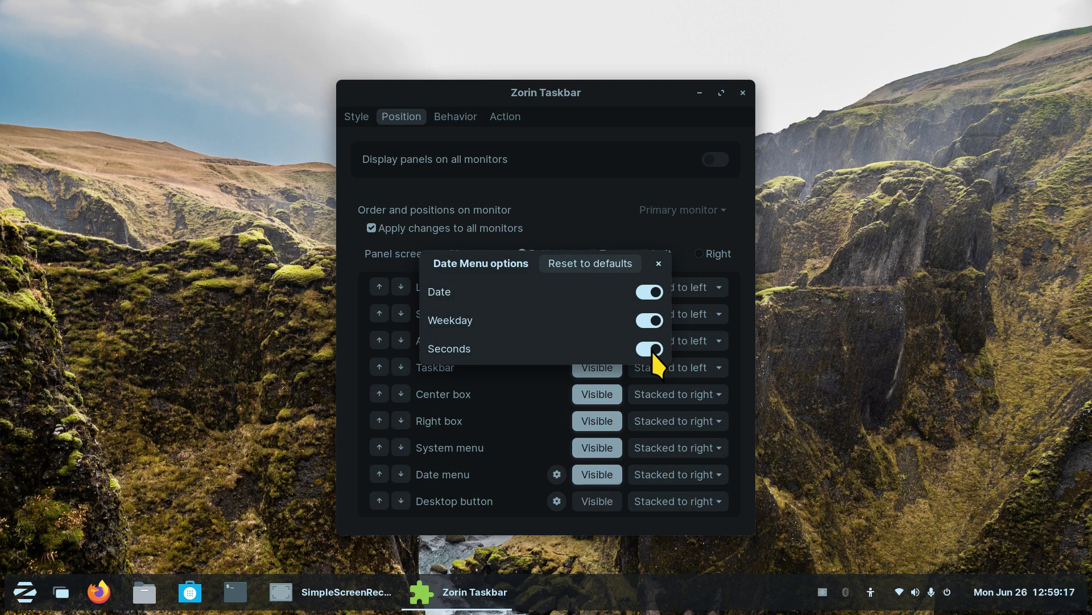
{"action": "left_click", "coordinate": [651, 349]}
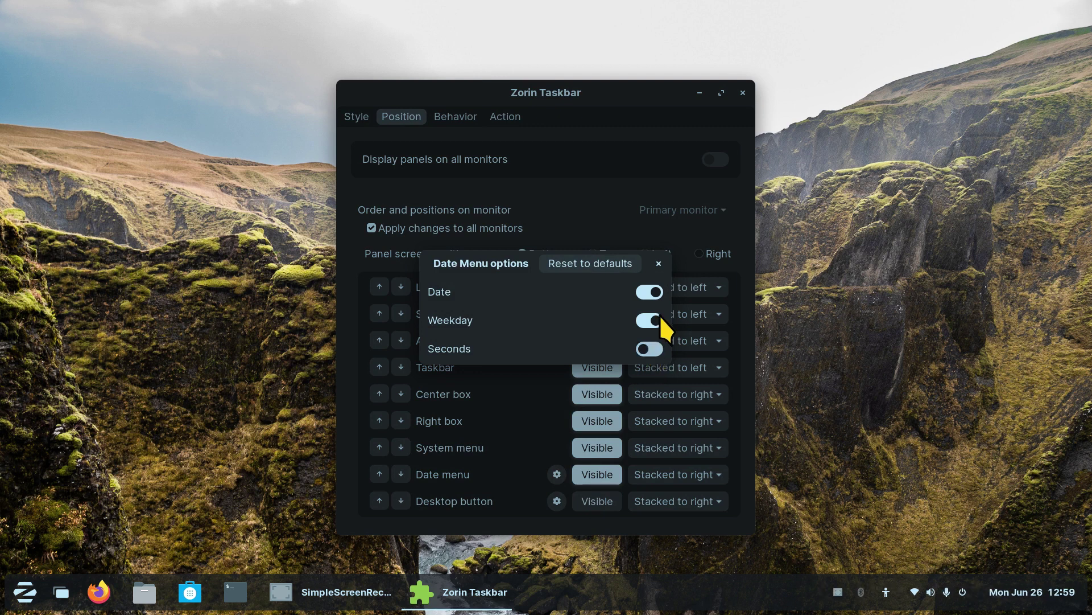
{"action": "left_click", "coordinate": [658, 263]}
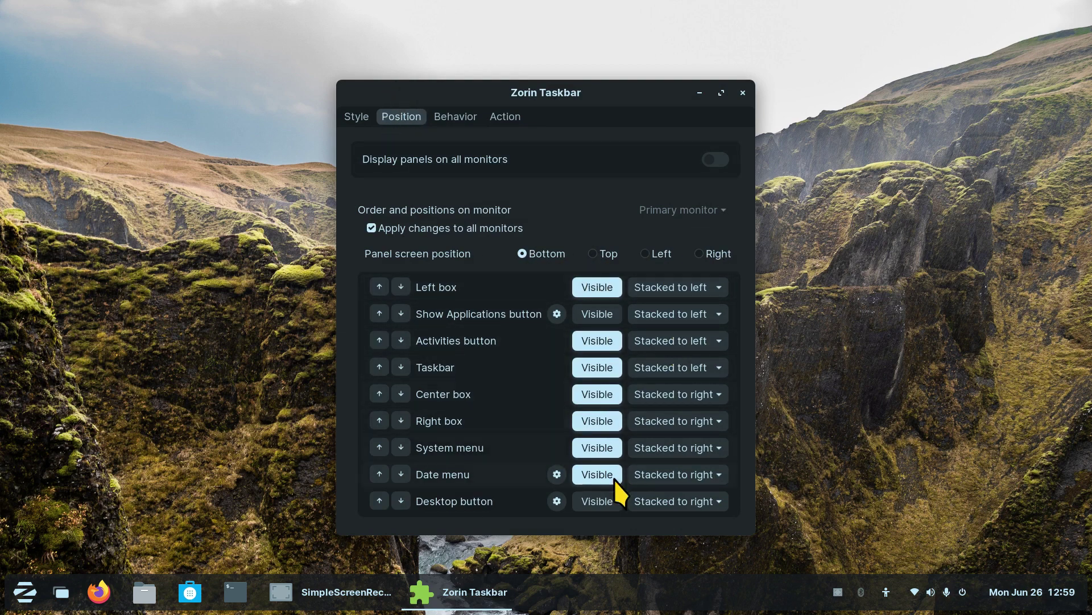
{"action": "left_click", "coordinate": [700, 289]}
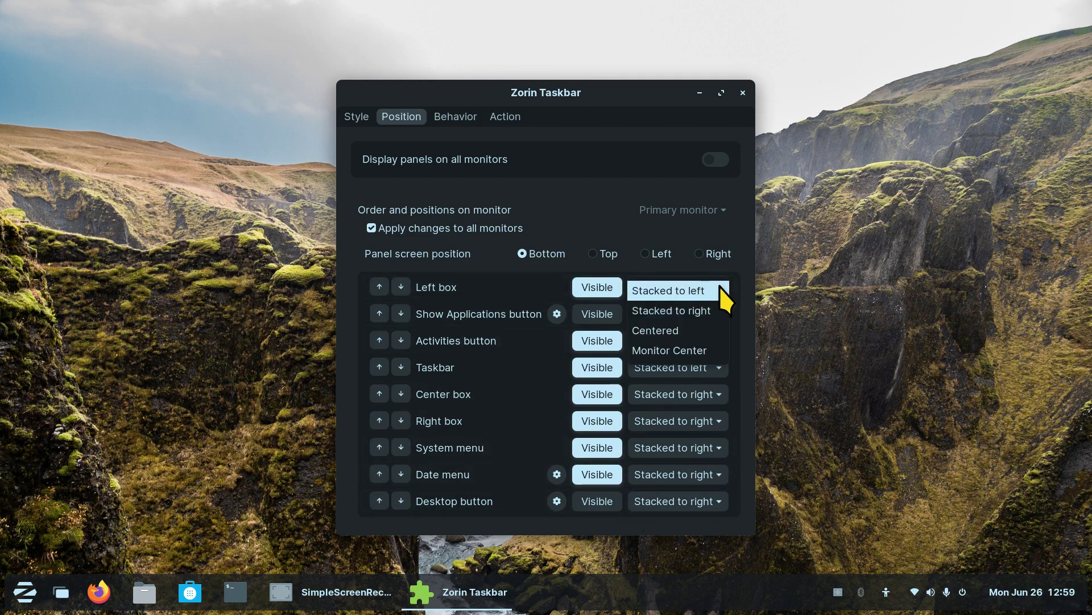
{"action": "left_click", "coordinate": [719, 289]}
Step: Check the window preview options on the Behavior page, then move to the Action page
{"action": "left_click", "coordinate": [444, 117]}
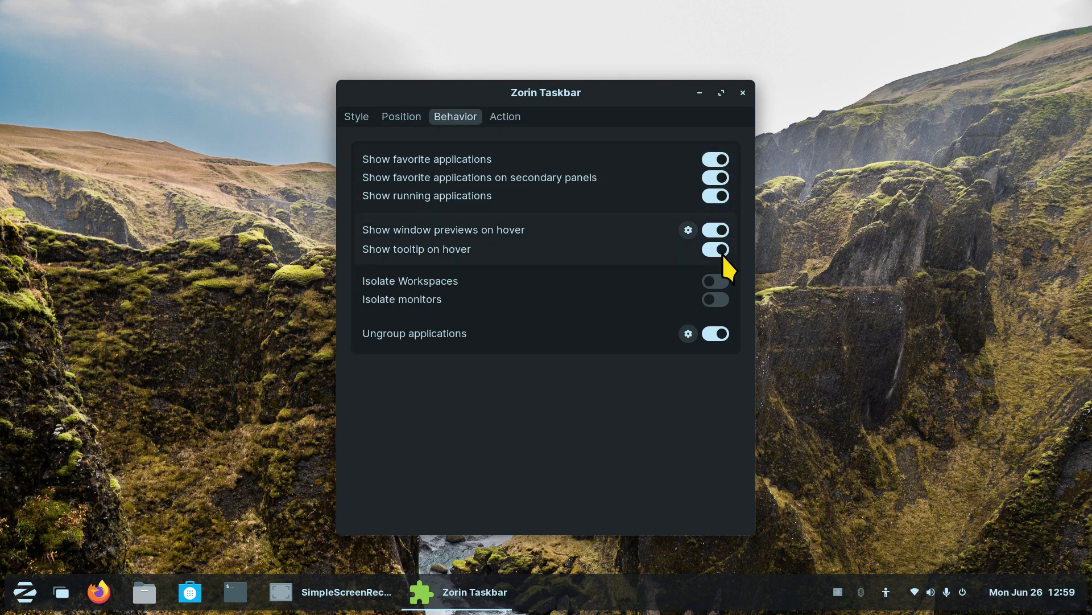
{"action": "left_click", "coordinate": [688, 230]}
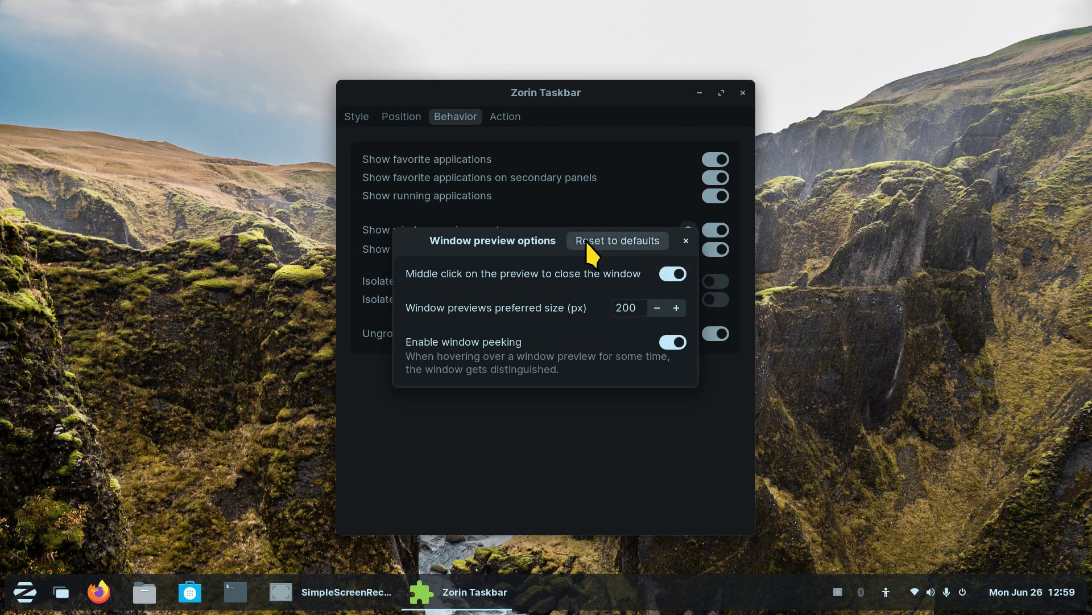
{"action": "left_click", "coordinate": [686, 241]}
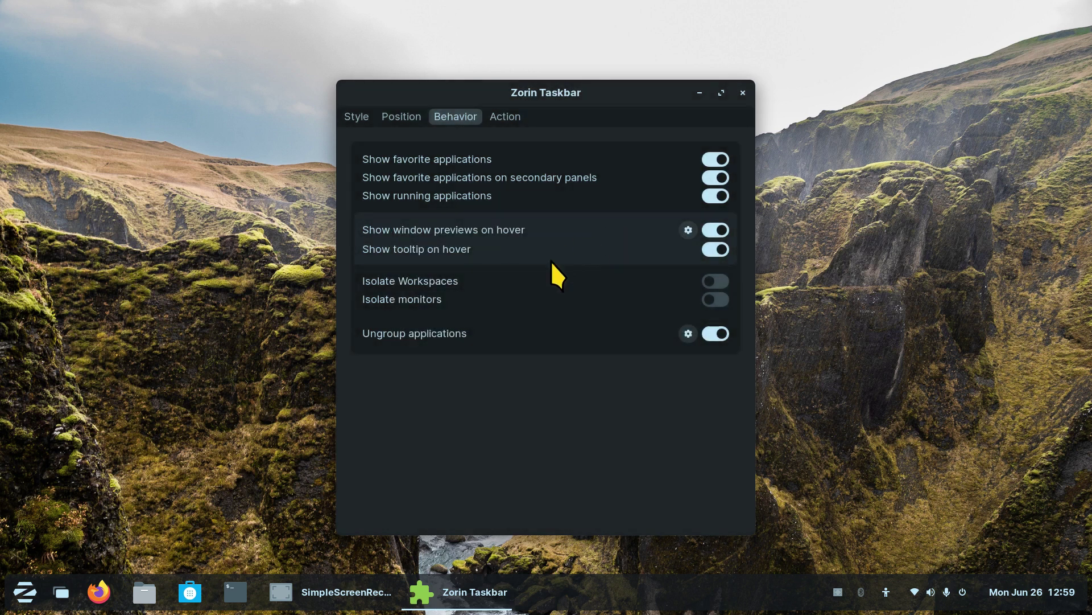
{"action": "left_click", "coordinate": [505, 118]}
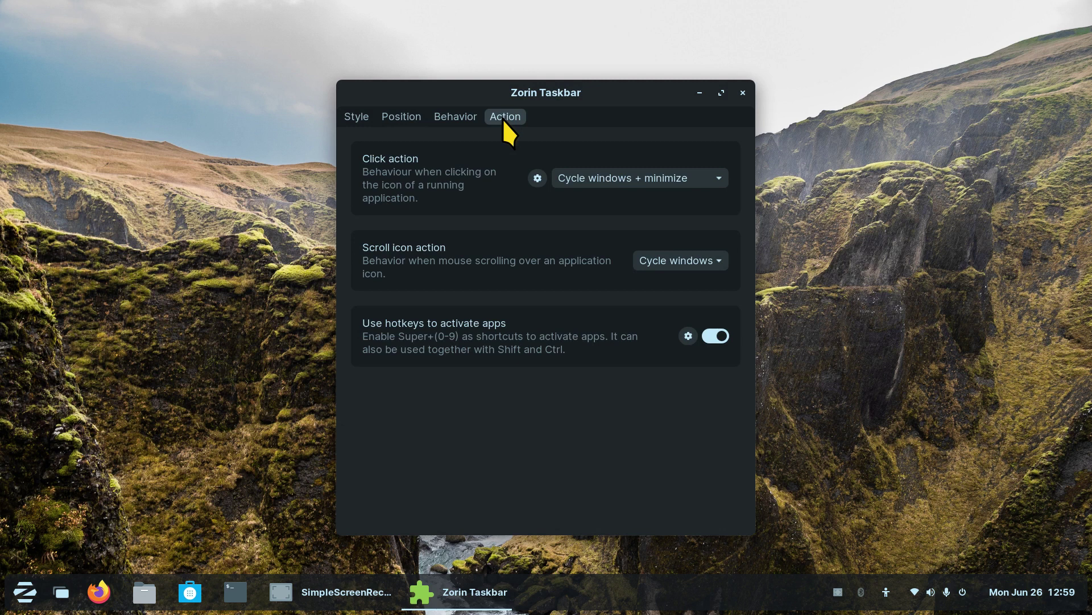
Step: Review the intellihide options on the Style page twice, then close Taskbar Settings
{"action": "left_click", "coordinate": [354, 116]}
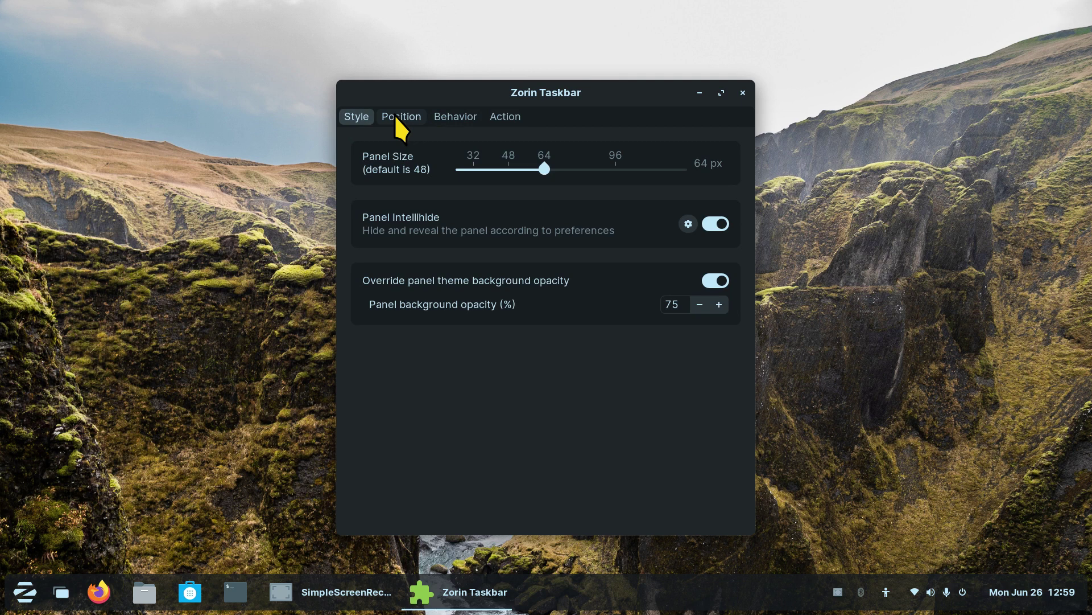
{"action": "left_click", "coordinate": [688, 224]}
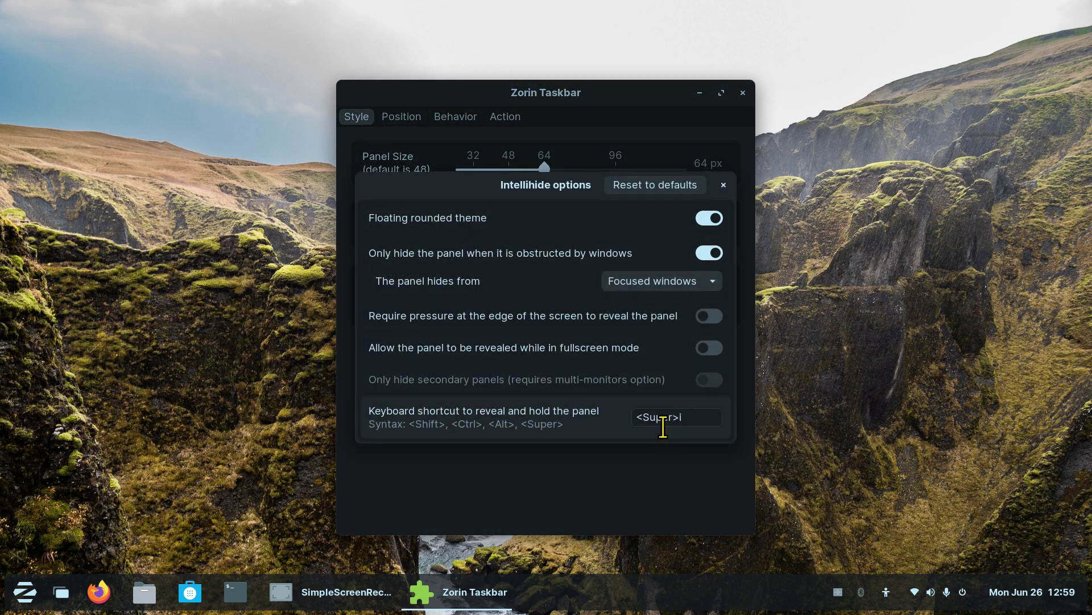
{"action": "left_click", "coordinate": [723, 185]}
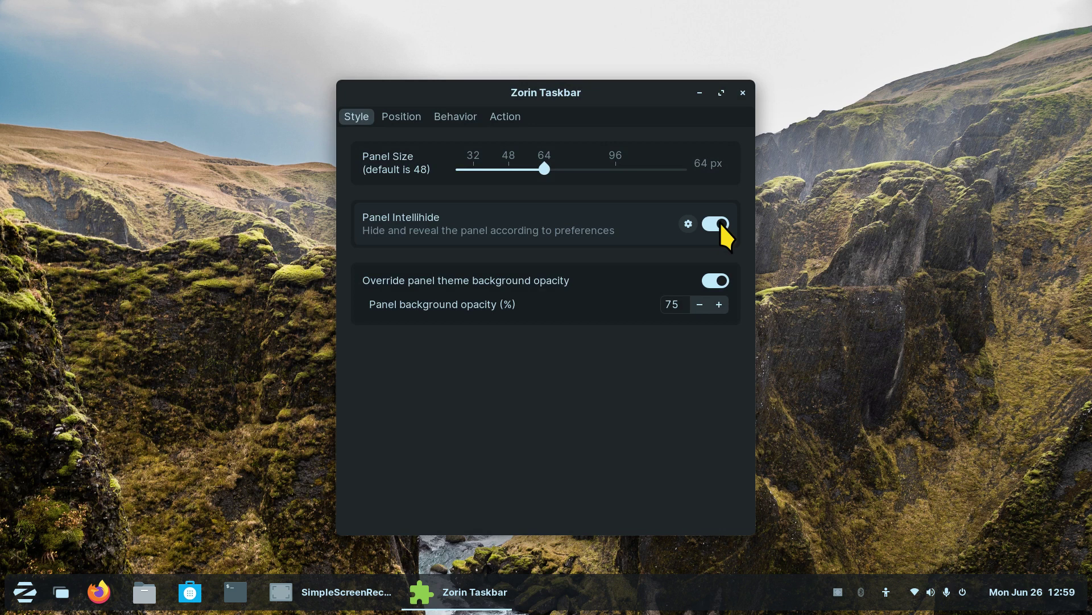
{"action": "left_click", "coordinate": [689, 224]}
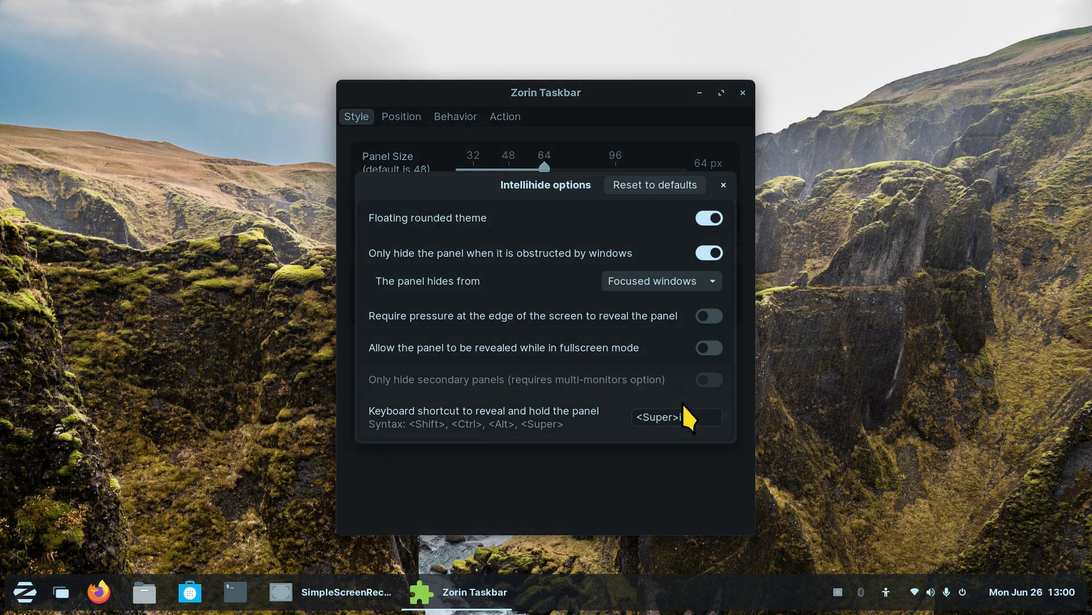
{"action": "left_click", "coordinate": [722, 185]}
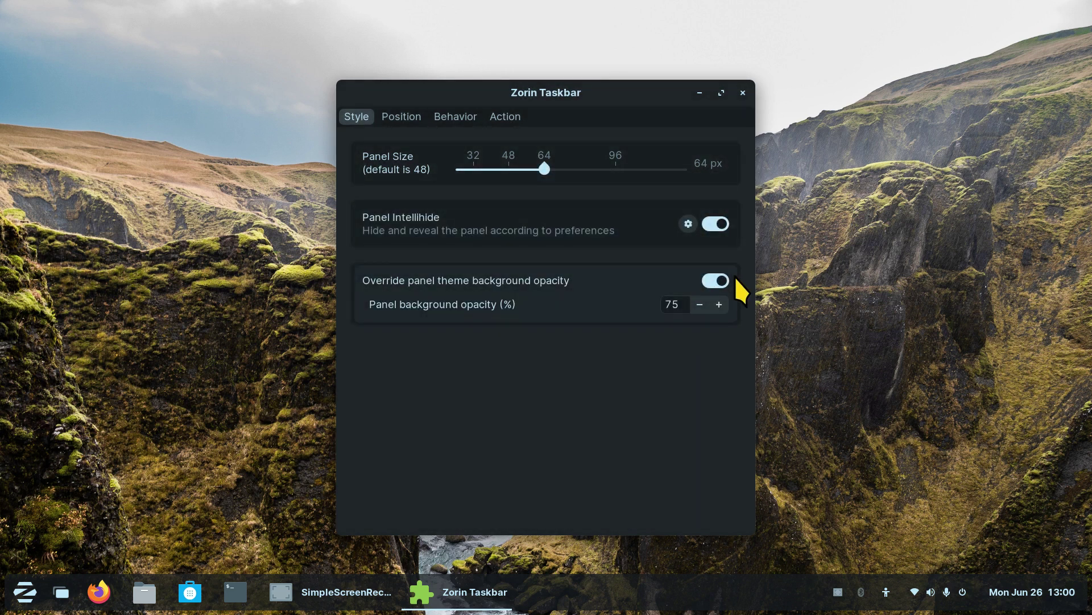
{"action": "left_click", "coordinate": [743, 94]}
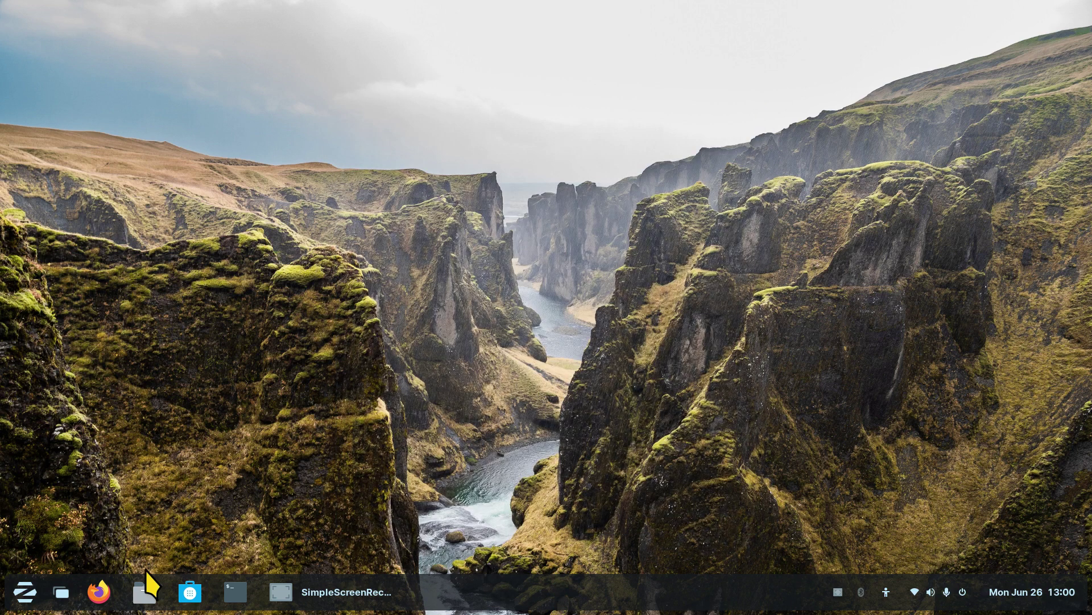
Step: Set Show Applications to Visible in Taskbar Settings, close it, and test the app grid button
{"action": "right_click", "coordinate": [563, 586]}
{"action": "left_click", "coordinate": [623, 545]}
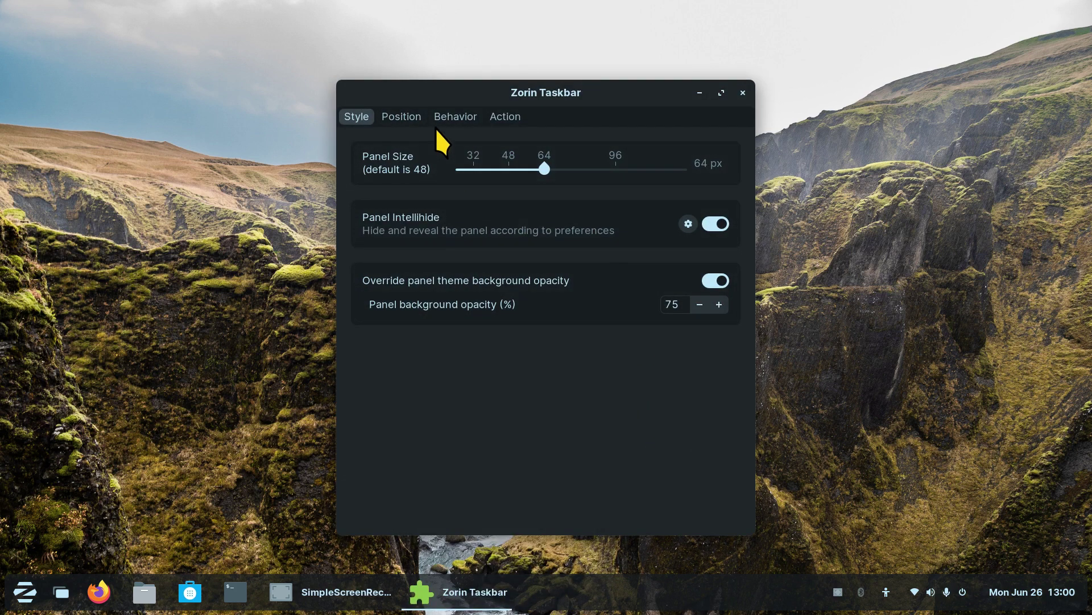
{"action": "left_click", "coordinate": [421, 118]}
{"action": "left_click", "coordinate": [594, 315]}
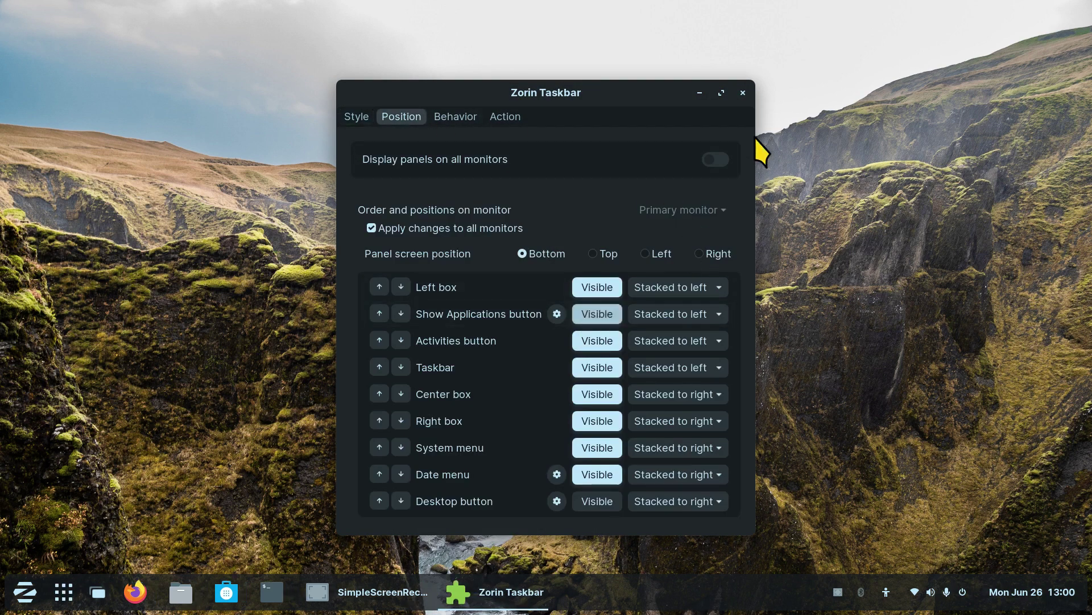
{"action": "left_click", "coordinate": [742, 92]}
{"action": "left_click", "coordinate": [68, 596]}
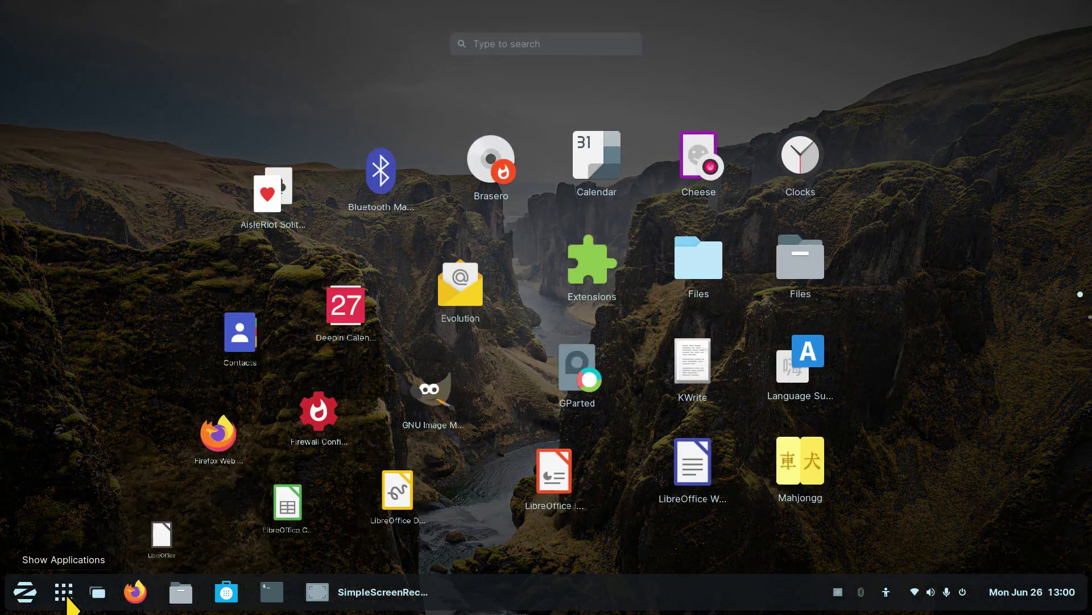
{"action": "left_click", "coordinate": [67, 596]}
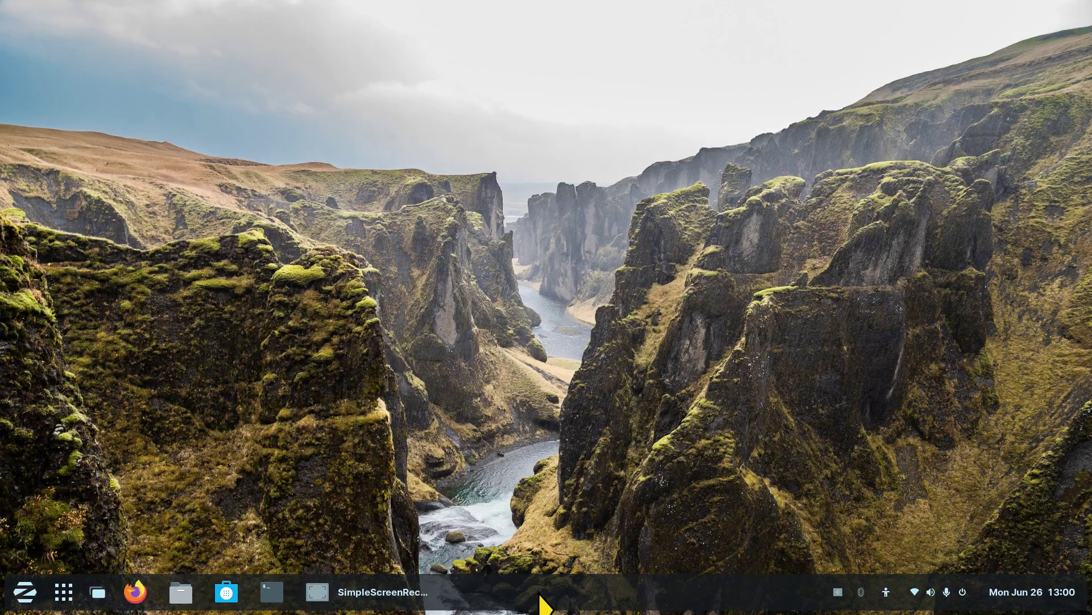
Step: Via Change Background, try the orange mountains, choose the pink lighthouse wallpaper, and close Settings
{"action": "right_click", "coordinate": [542, 223]}
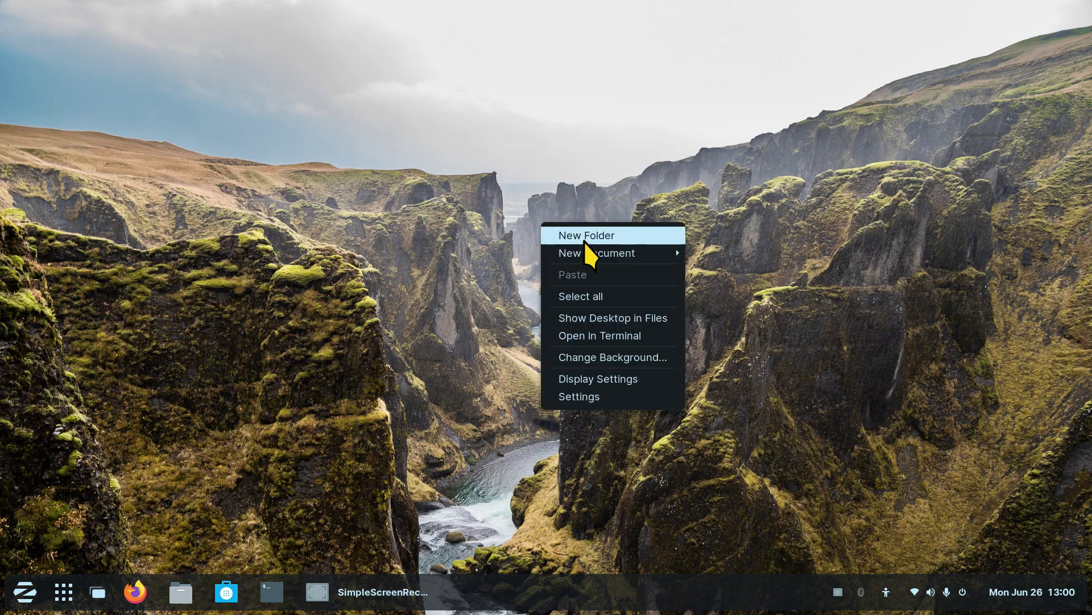
{"action": "left_click", "coordinate": [667, 399]}
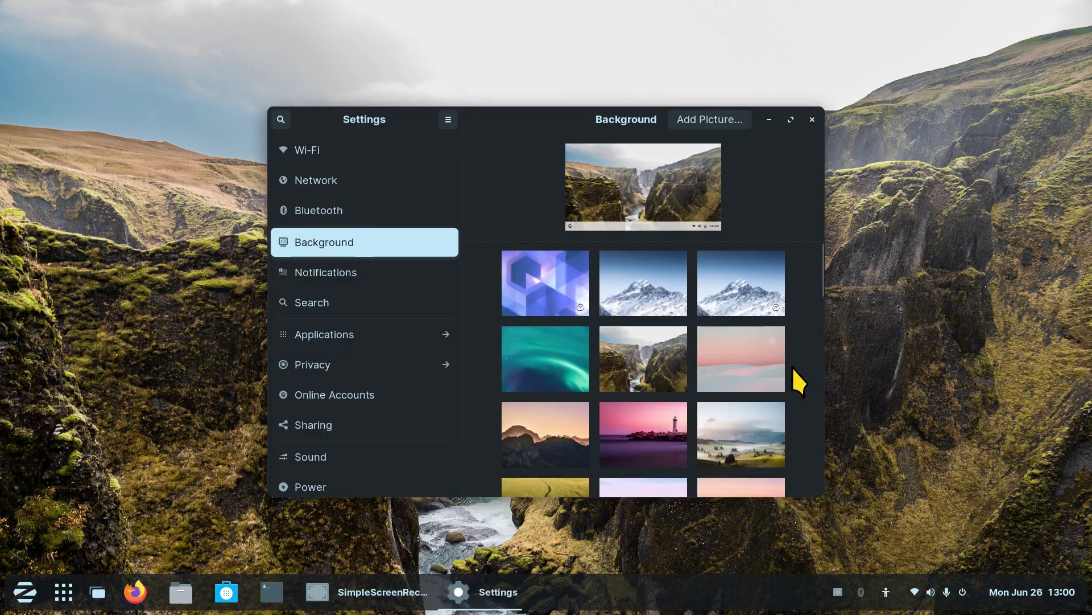
{"action": "left_click", "coordinate": [587, 439]}
{"action": "left_click", "coordinate": [668, 428]}
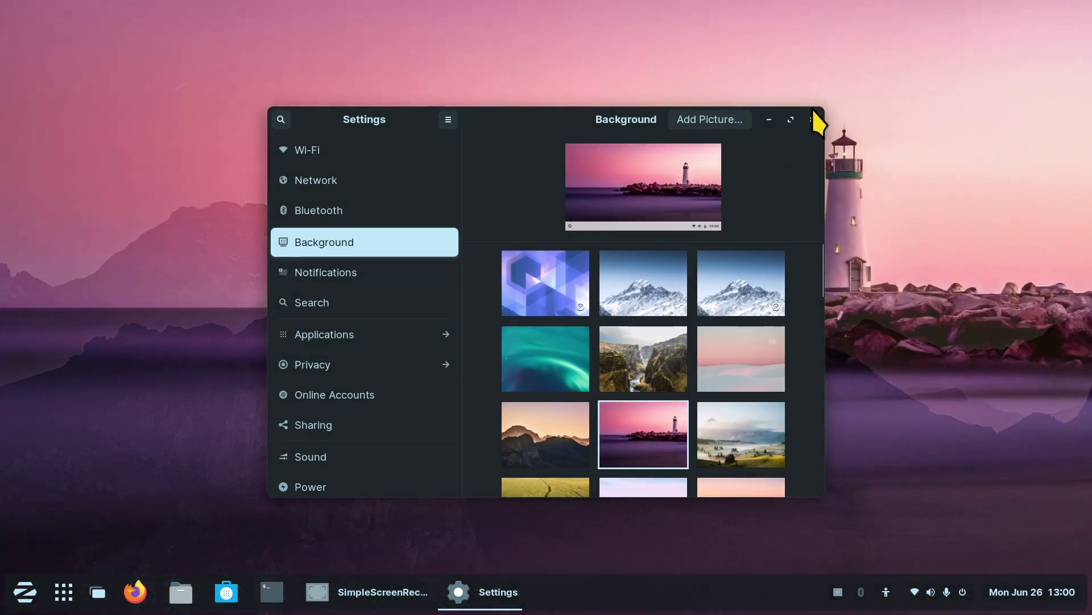
{"action": "left_click", "coordinate": [812, 119]}
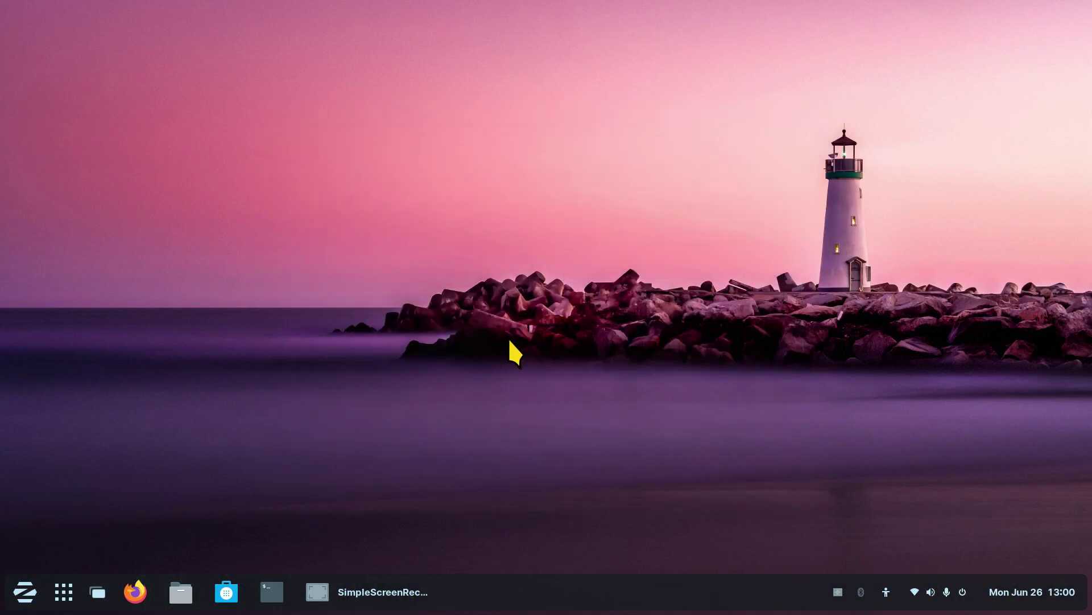
Step: Apply the Candy-icons icon theme in Zorin Appearance
{"action": "left_click", "coordinate": [22, 591]}
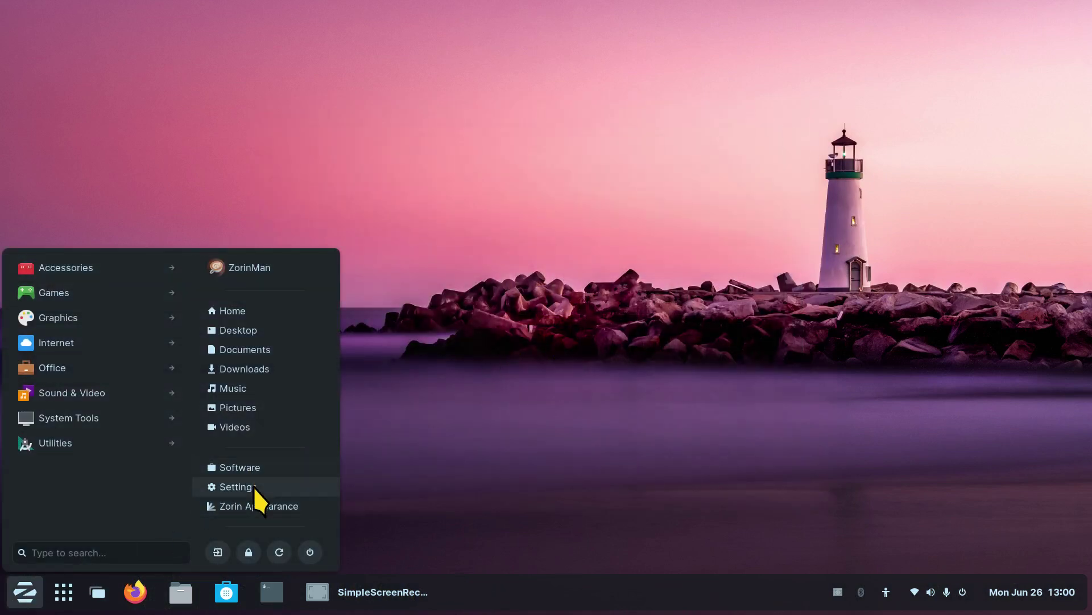
{"action": "left_click", "coordinate": [275, 504]}
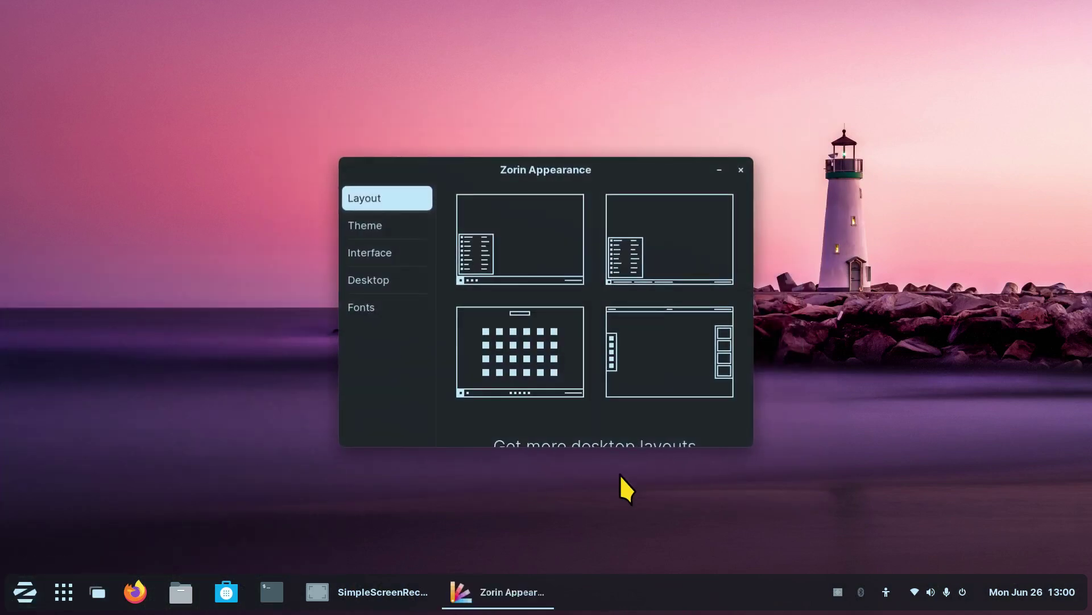
{"action": "left_click", "coordinate": [376, 224]}
{"action": "left_click", "coordinate": [637, 199]}
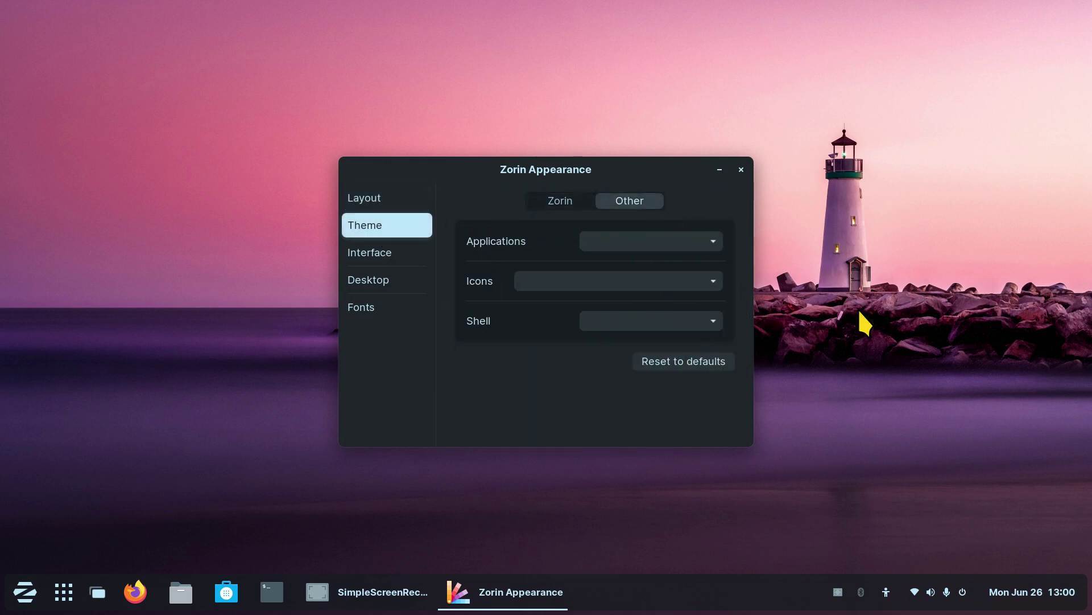
{"action": "left_click", "coordinate": [688, 281]}
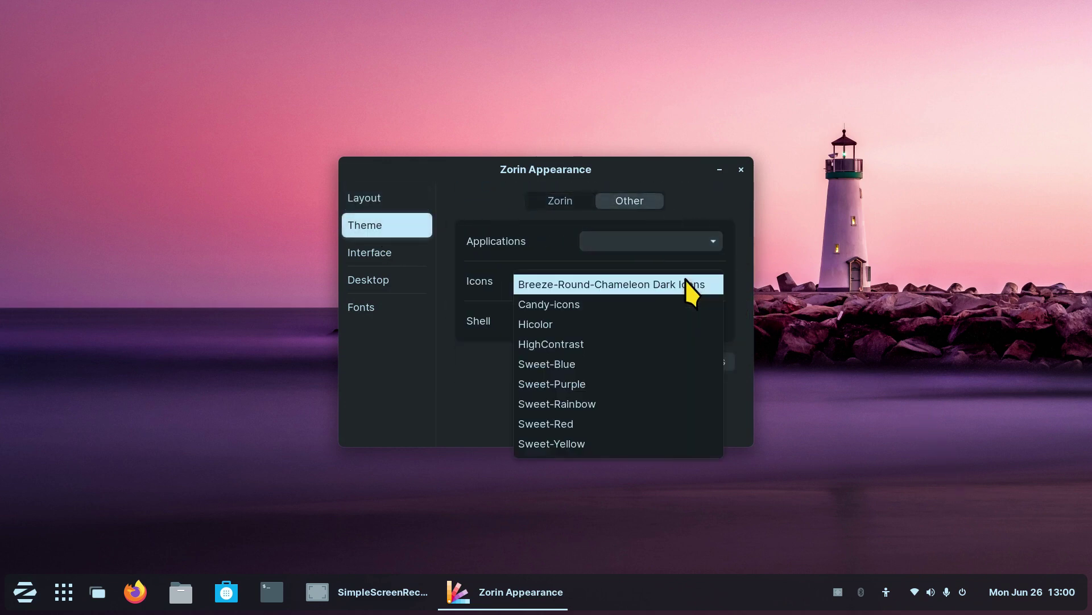
{"action": "left_click", "coordinate": [675, 305]}
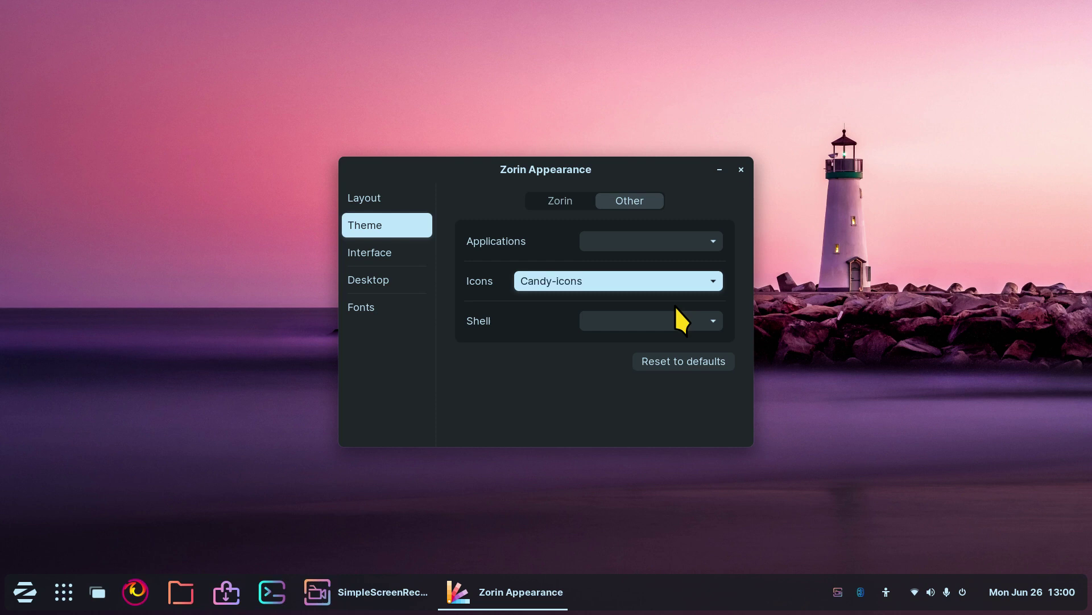
{"action": "left_click", "coordinate": [741, 170]}
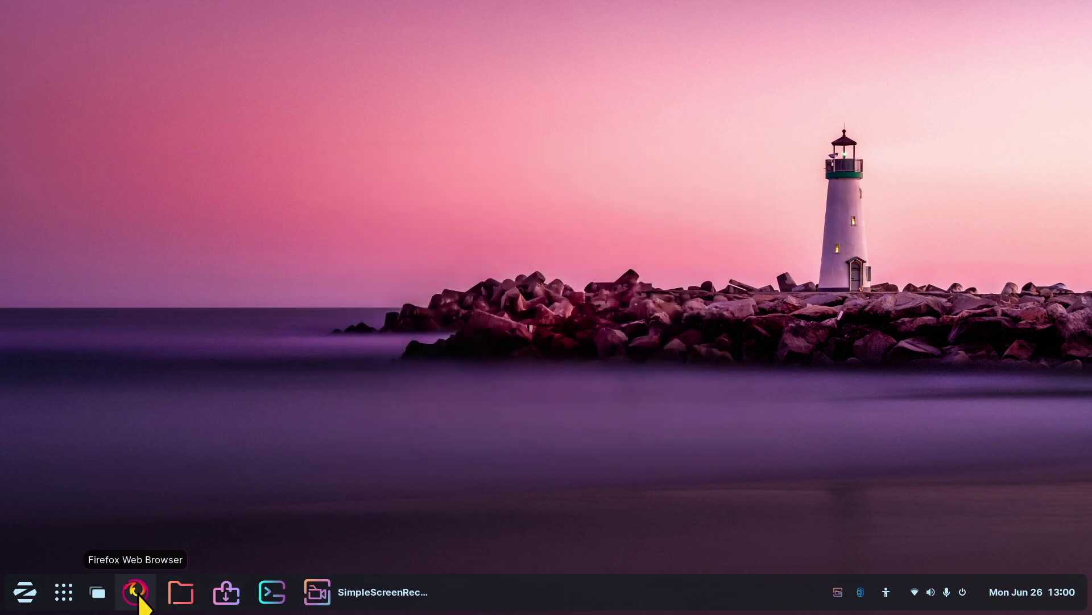
Step: Preview the new folder icons in the Home folder, resizing them with Ctrl+minus/plus, then close it
{"action": "left_click", "coordinate": [180, 592]}
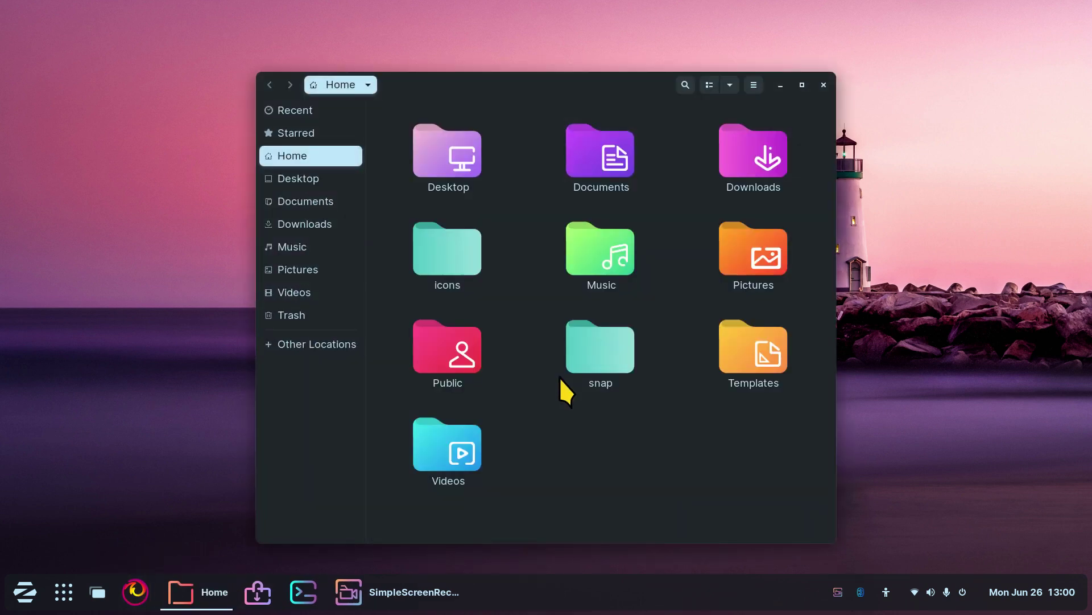
{"action": "key", "text": "ctrl+minus"}
{"action": "key", "text": "ctrl+minus"}
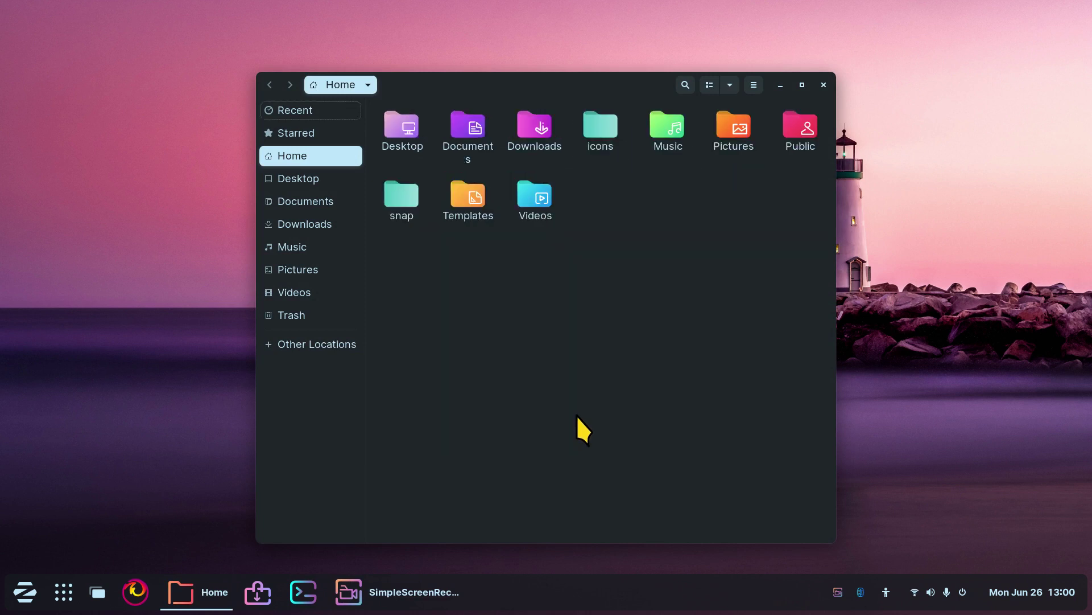
{"action": "key", "text": "ctrl+plus"}
{"action": "key", "text": "ctrl+plus"}
{"action": "key", "text": "ctrl+minus"}
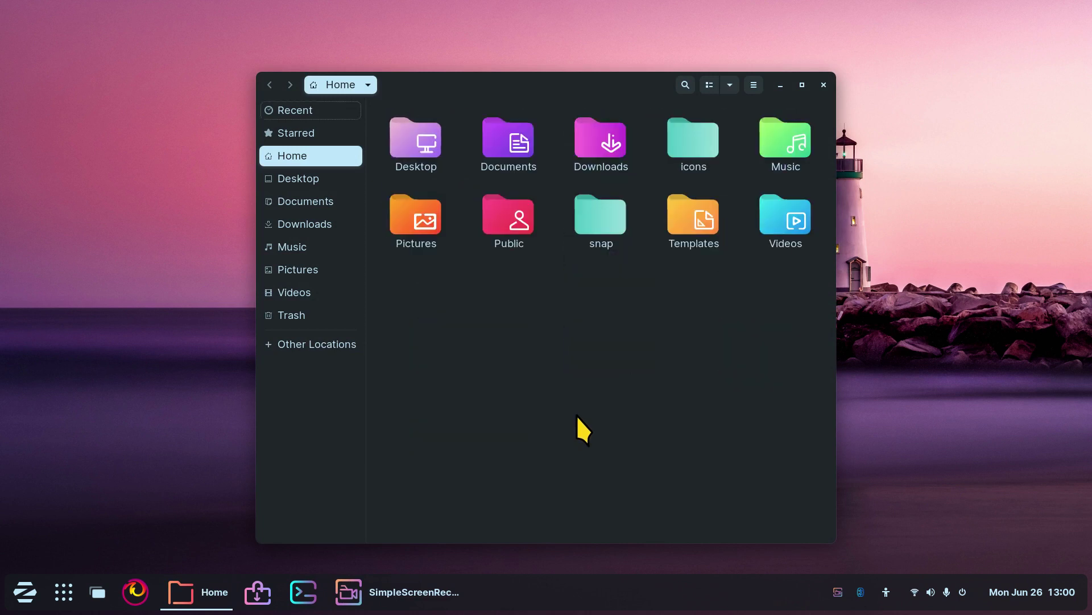
{"action": "left_click", "coordinate": [823, 85]}
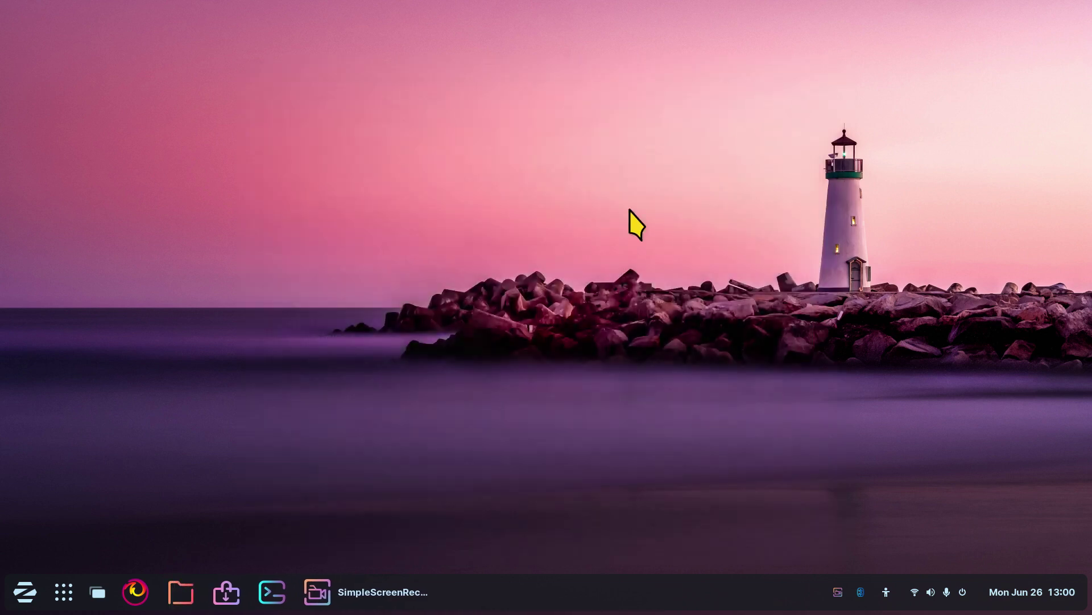
Step: Change the icon theme under Theme > Other in Zorin Appearance to Sweet-Rainbow
{"action": "left_click", "coordinate": [26, 592]}
{"action": "left_click", "coordinate": [483, 427]}
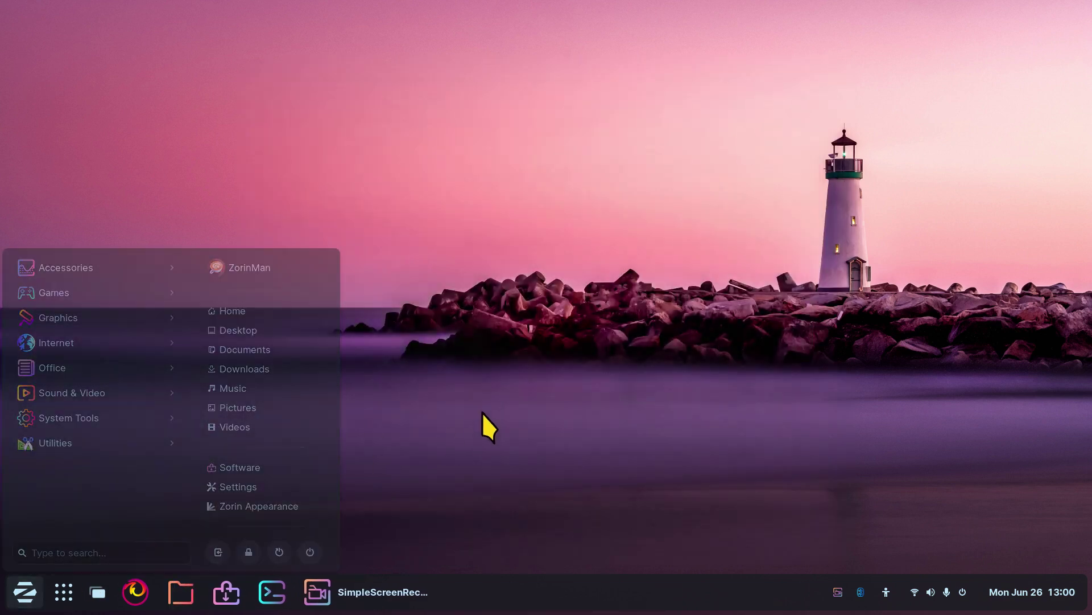
{"action": "left_click", "coordinate": [25, 592]}
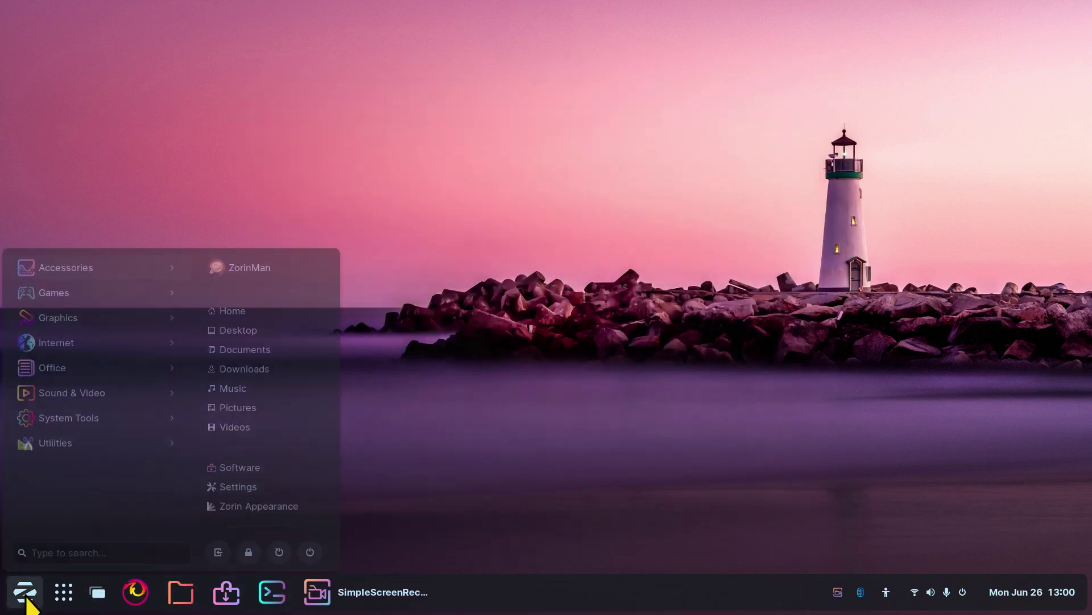
{"action": "left_click", "coordinate": [289, 506]}
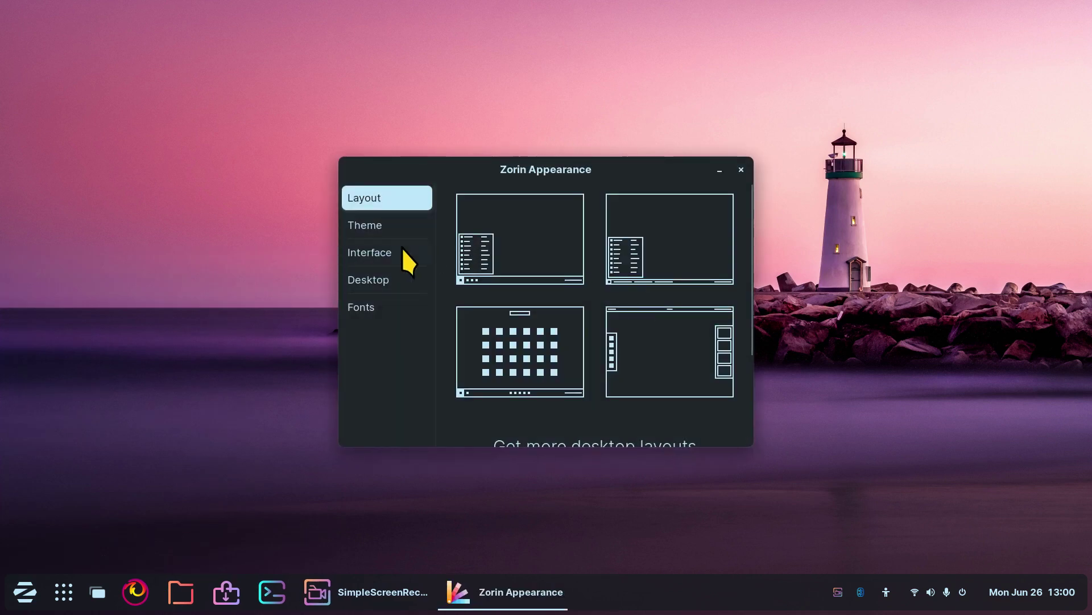
{"action": "left_click", "coordinate": [370, 225]}
{"action": "left_click", "coordinate": [637, 202]}
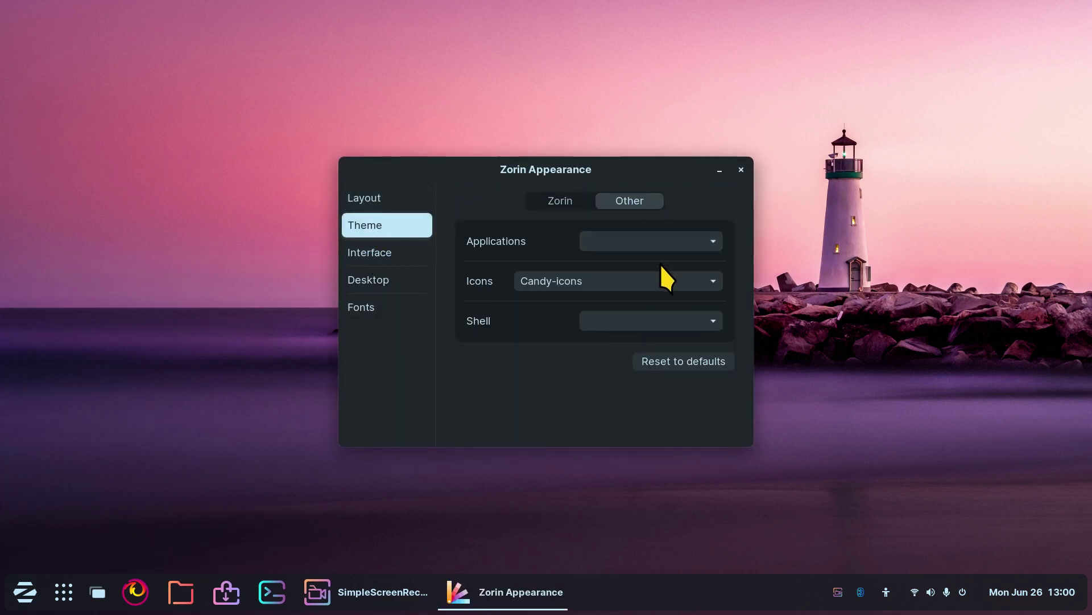
{"action": "left_click", "coordinate": [662, 281]}
{"action": "left_click", "coordinate": [621, 385]}
{"action": "left_click", "coordinate": [741, 169]}
Step: Preview the outlined Sweet-Rainbow folder icons in a widened Home folder window
{"action": "left_click", "coordinate": [189, 590]}
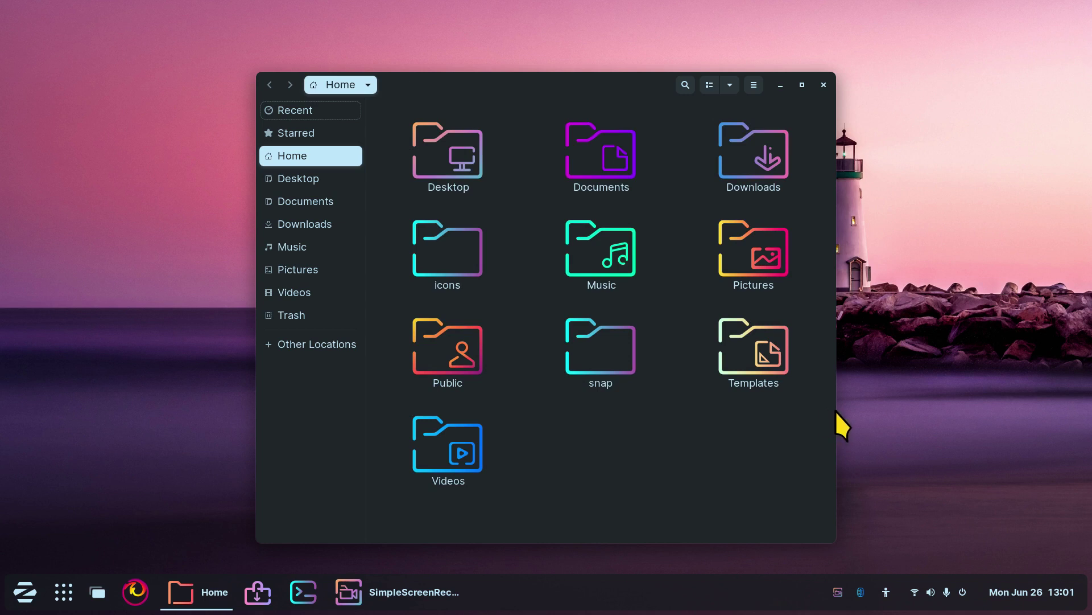
{"action": "left_click_drag", "start_coordinate": [837, 411], "coordinate": [1052, 424]}
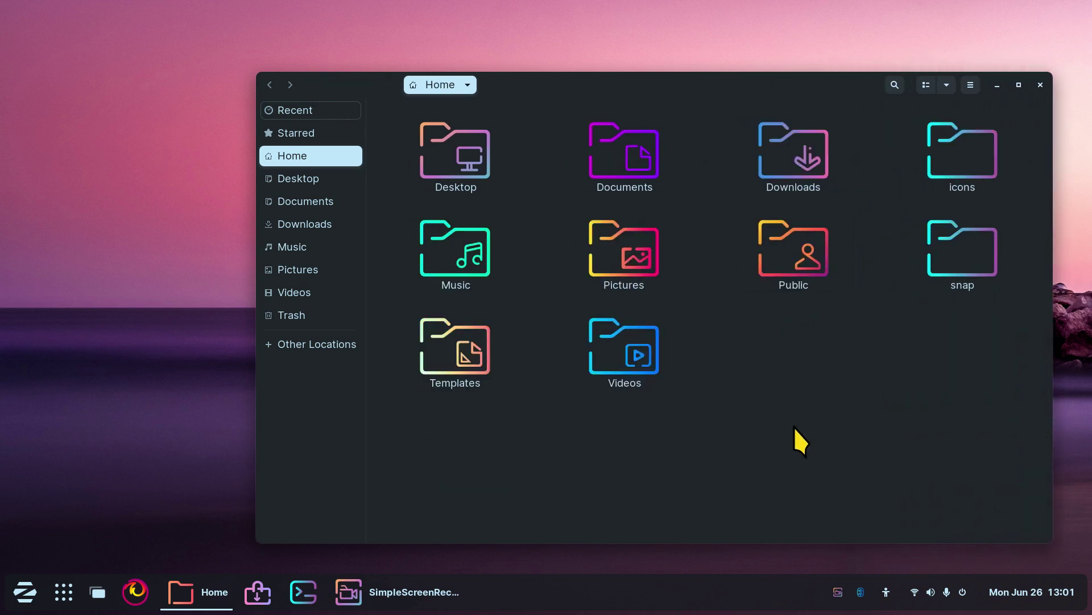
{"action": "key", "text": "ctrl+w"}
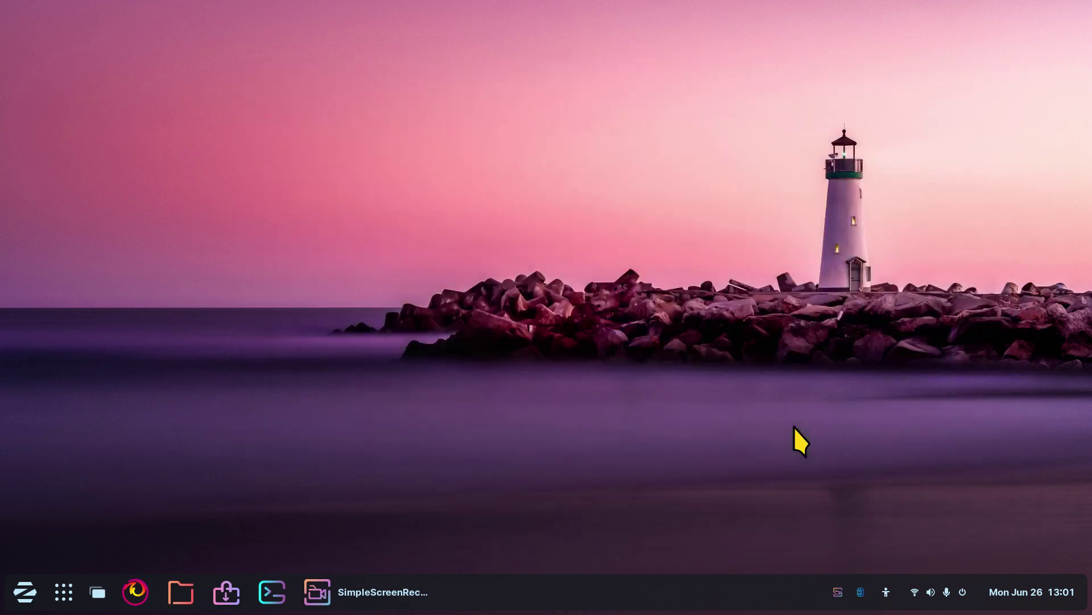
Step: Reopen Zorin Appearance, change one option, and close it again
{"action": "left_click", "coordinate": [27, 593]}
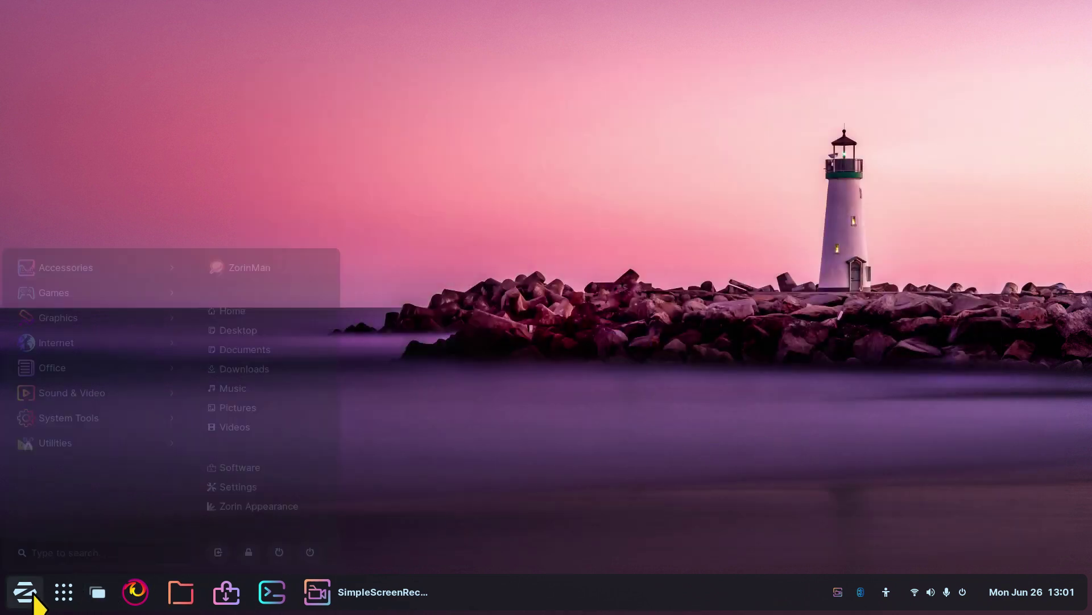
{"action": "left_click", "coordinate": [249, 505]}
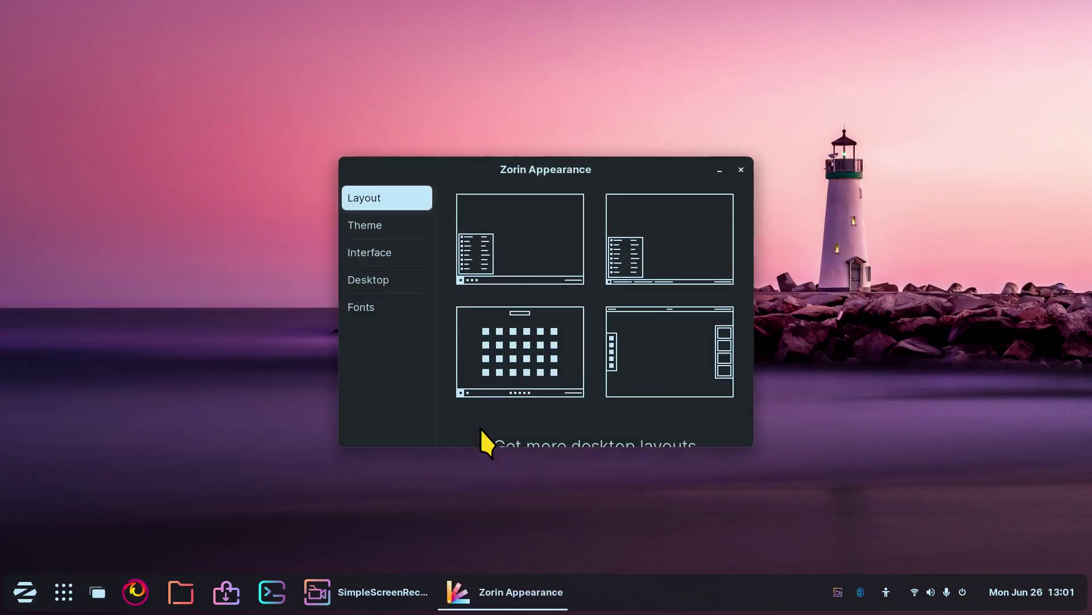
{"action": "left_click", "coordinate": [824, 199]}
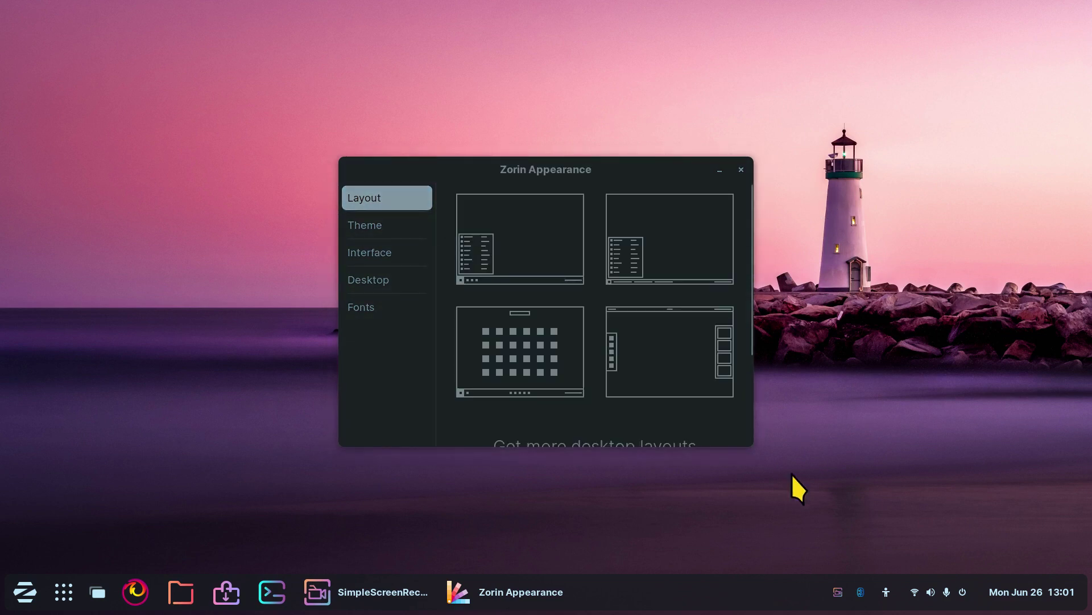
{"action": "left_click", "coordinate": [741, 169]}
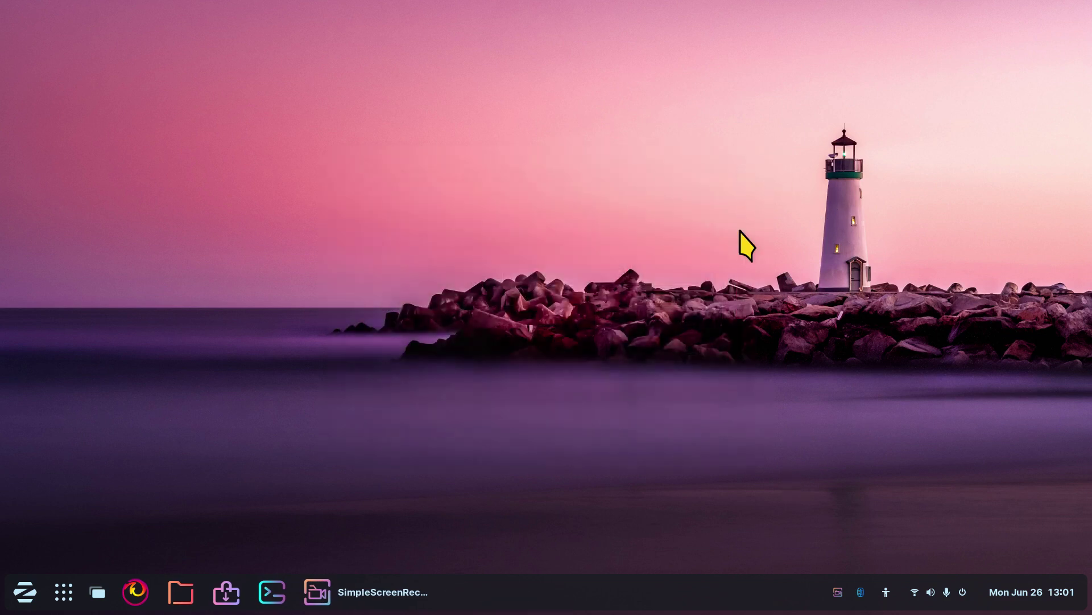
Step: Set Panel background opacity to 0 in Taskbar Settings for a fully transparent taskbar
{"action": "right_click", "coordinate": [625, 596]}
{"action": "left_click", "coordinate": [643, 574]}
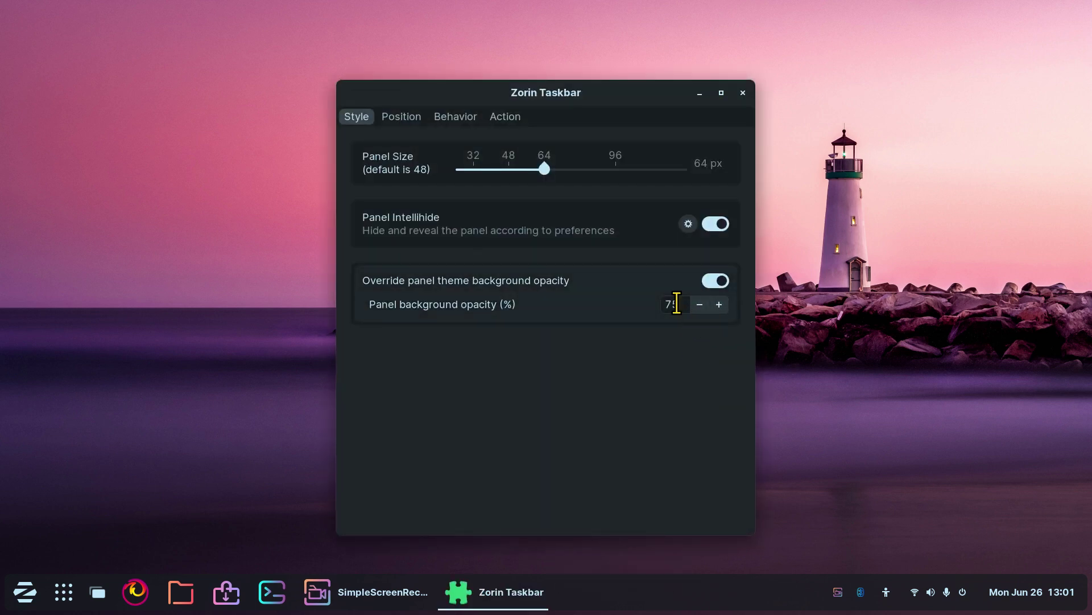
{"action": "double_click", "coordinate": [676, 303]}
{"action": "type", "text": "0"}
{"action": "key", "text": "Return"}
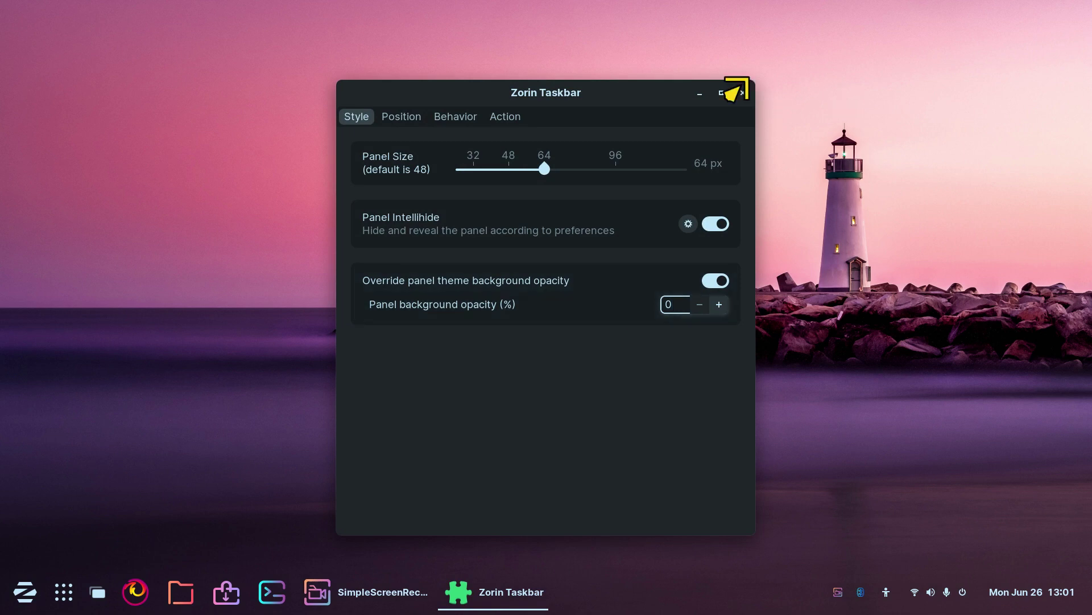
{"action": "left_click", "coordinate": [742, 93]}
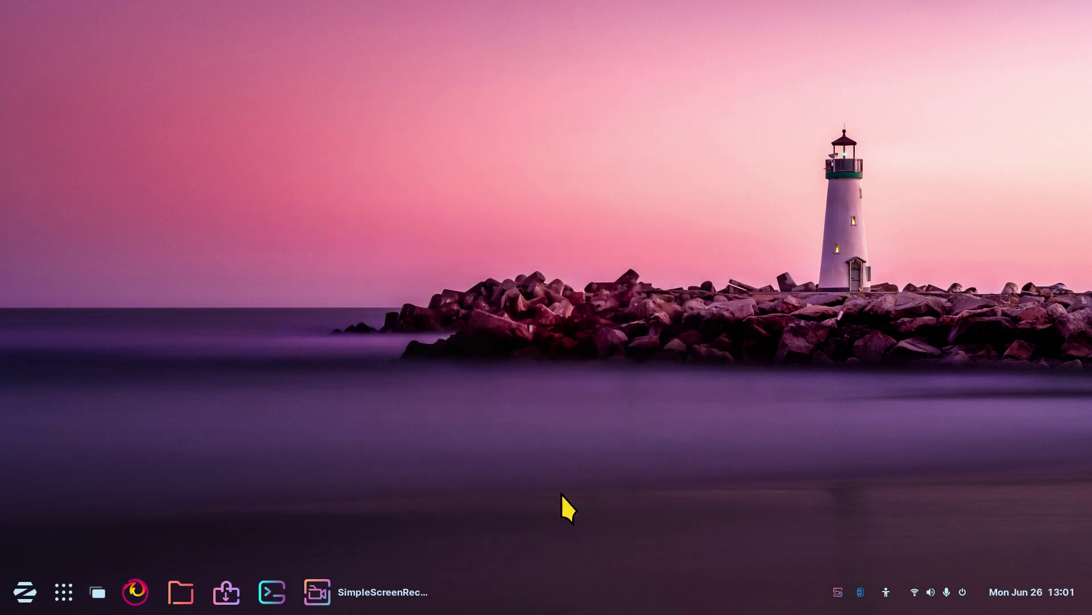
Step: Replace the lighthouse wallpaper with the mossy canyon picture from the Background page
{"action": "right_click", "coordinate": [550, 344]}
{"action": "left_click", "coordinate": [649, 471]}
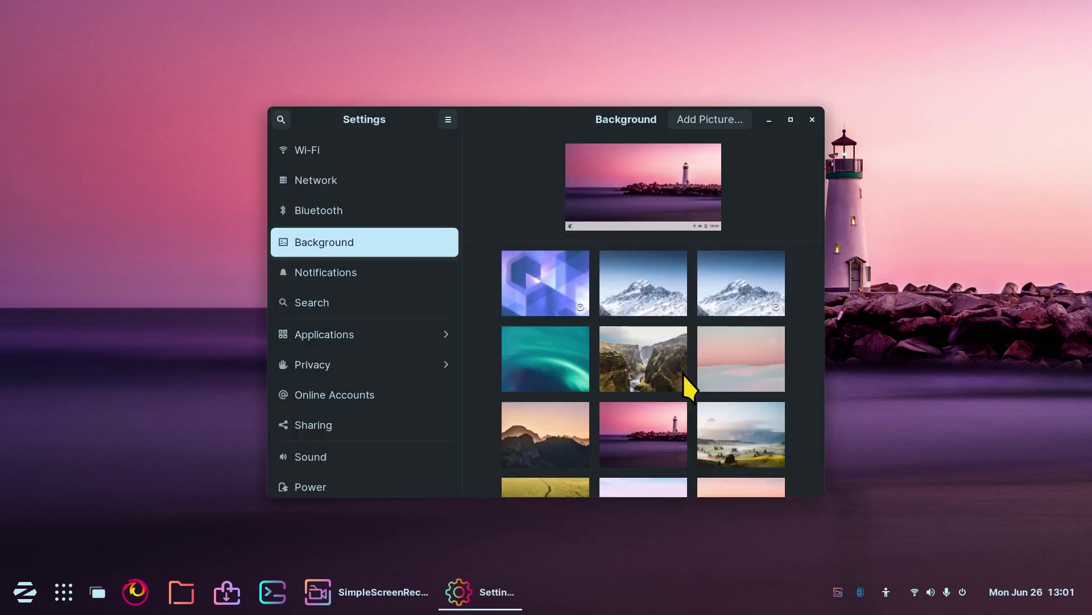
{"action": "left_click", "coordinate": [654, 366]}
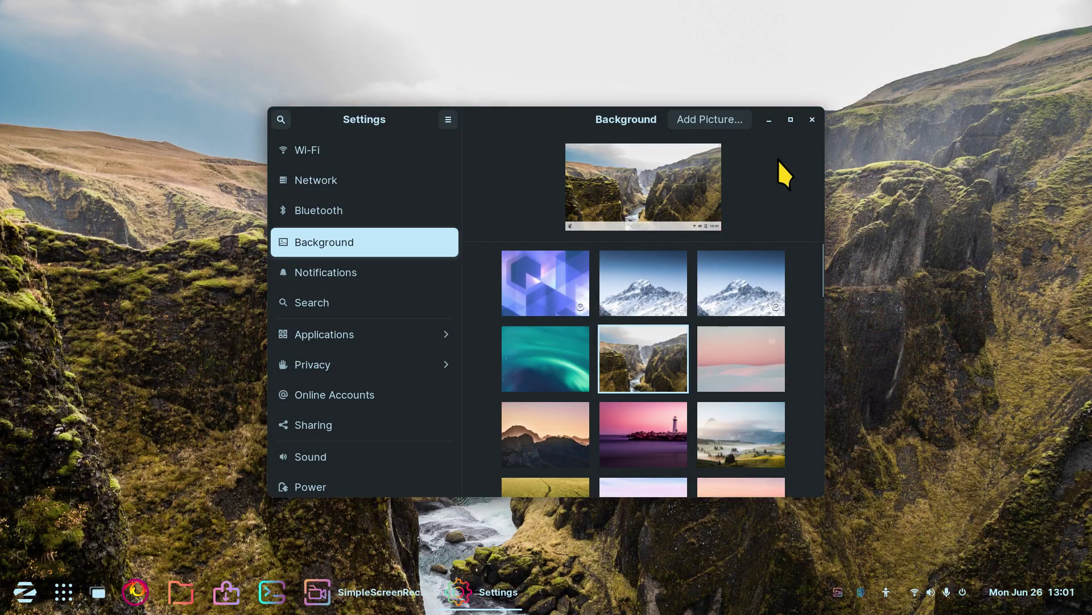
{"action": "left_click", "coordinate": [812, 119]}
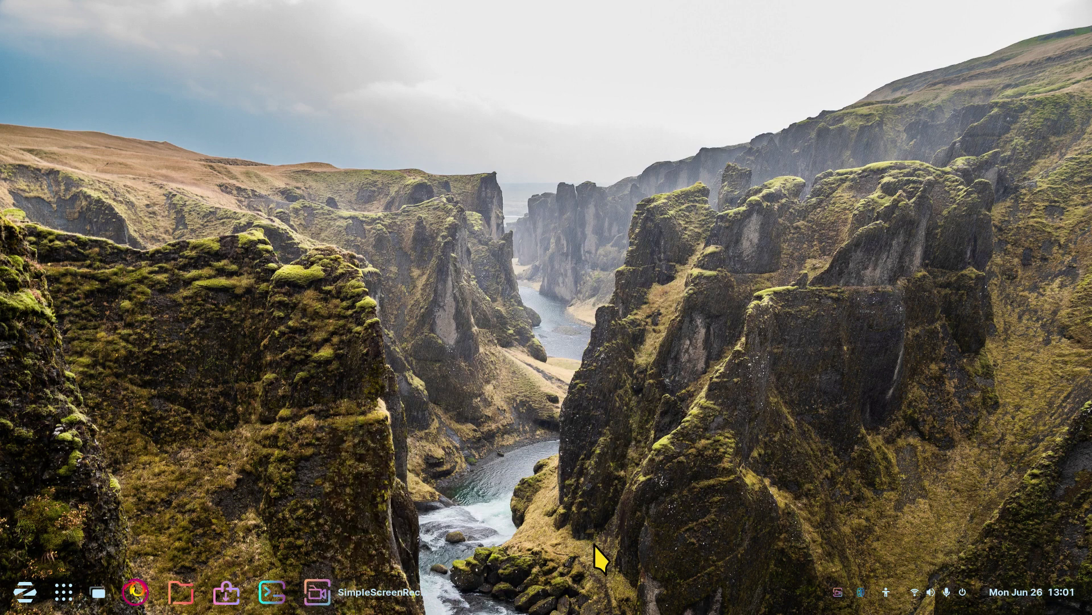
Step: Apply the Zorin theme with blue accent and dark background, then check the restored start-menu icons
{"action": "left_click", "coordinate": [23, 592]}
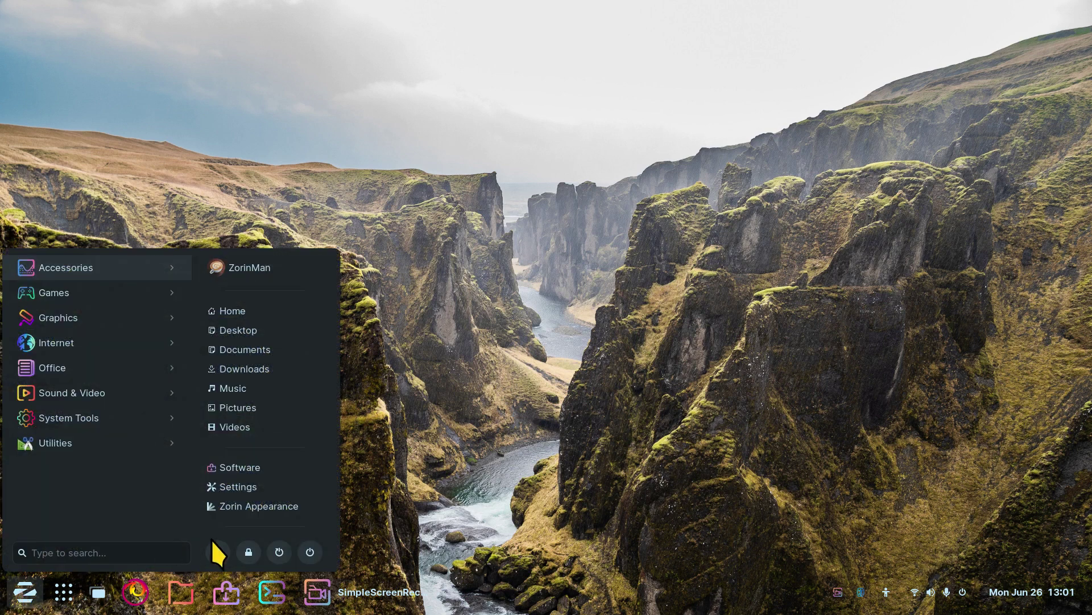
{"action": "left_click", "coordinate": [244, 512]}
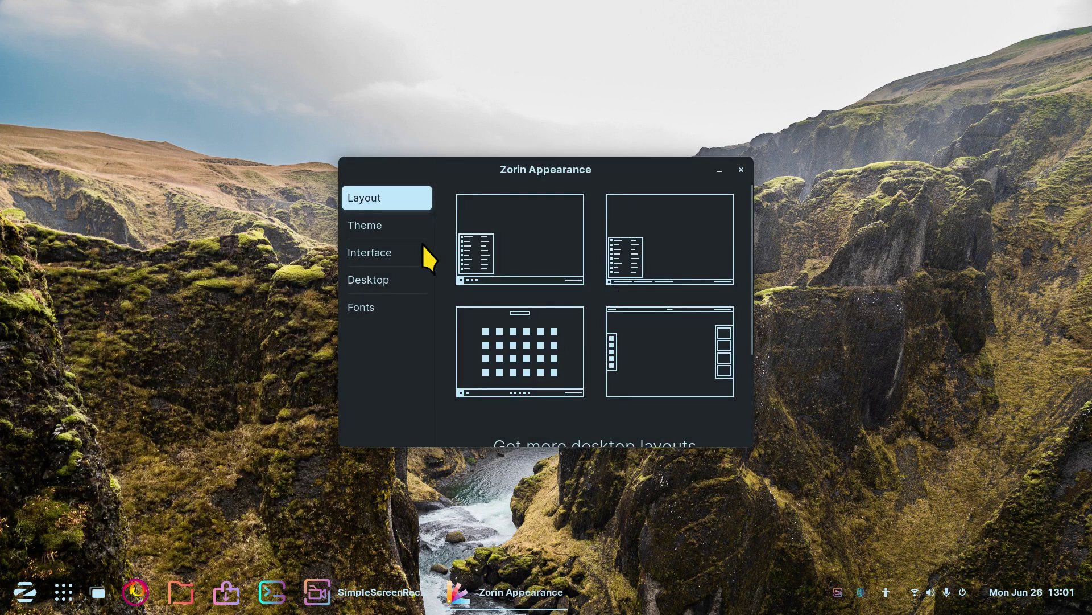
{"action": "left_click", "coordinate": [381, 222]}
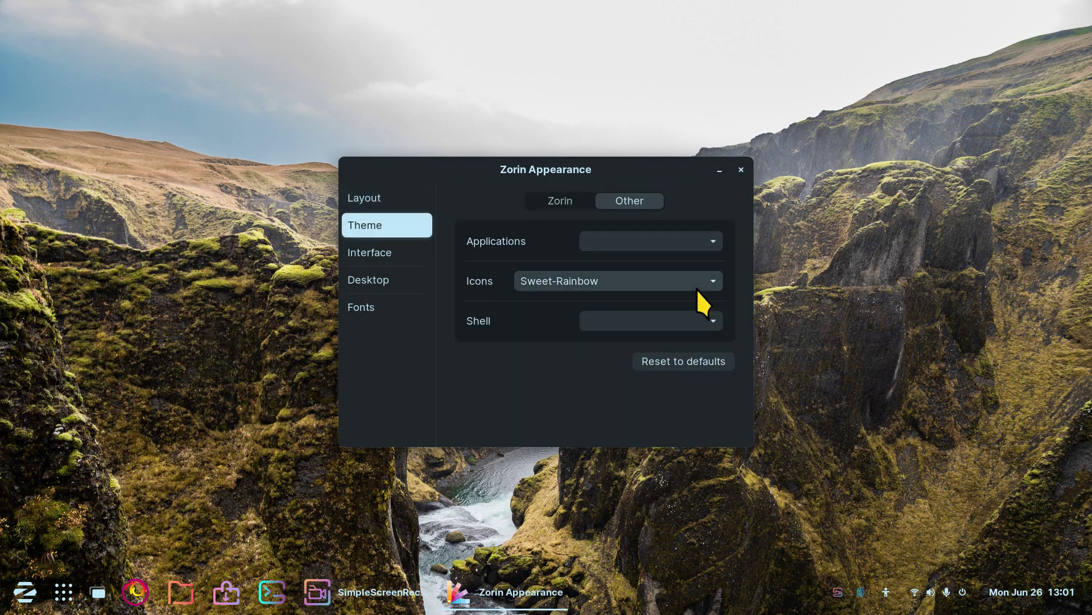
{"action": "left_click", "coordinate": [579, 203]}
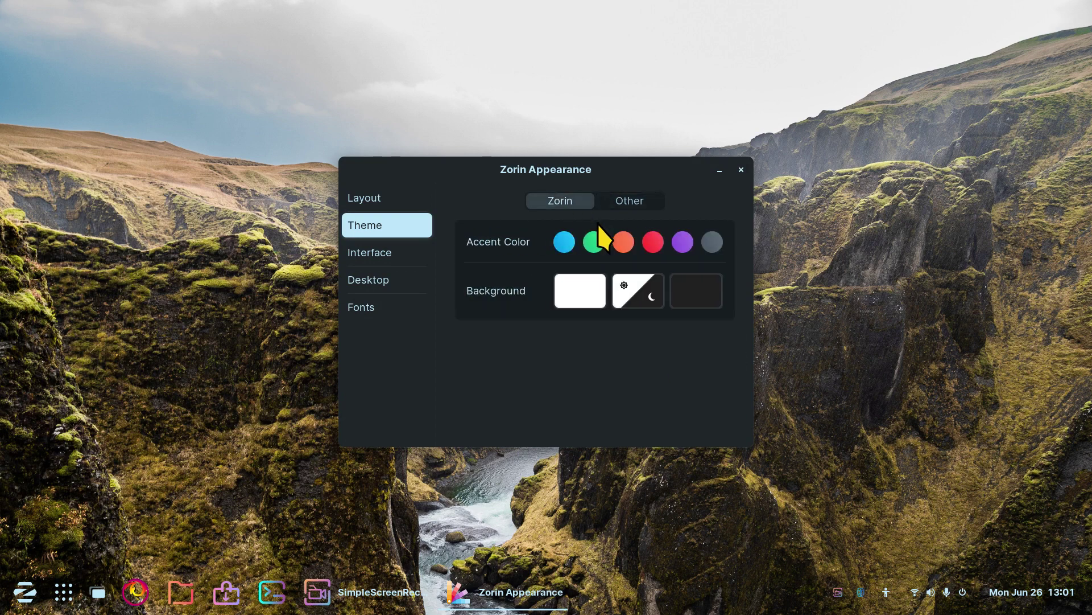
{"action": "left_click", "coordinate": [563, 241]}
{"action": "left_click", "coordinate": [691, 302]}
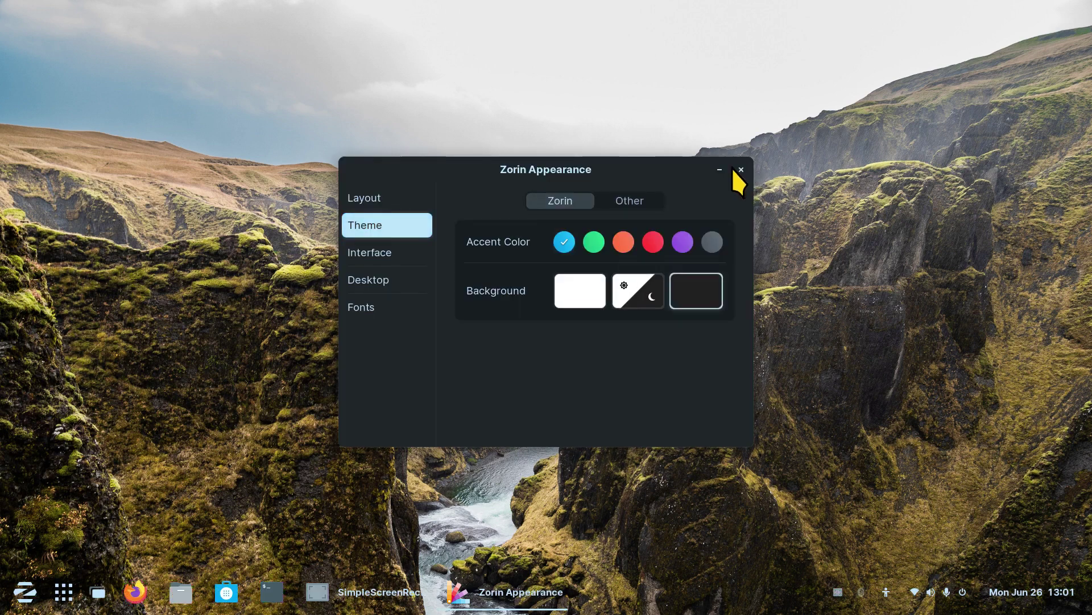
{"action": "left_click", "coordinate": [740, 170]}
{"action": "left_click", "coordinate": [23, 591]}
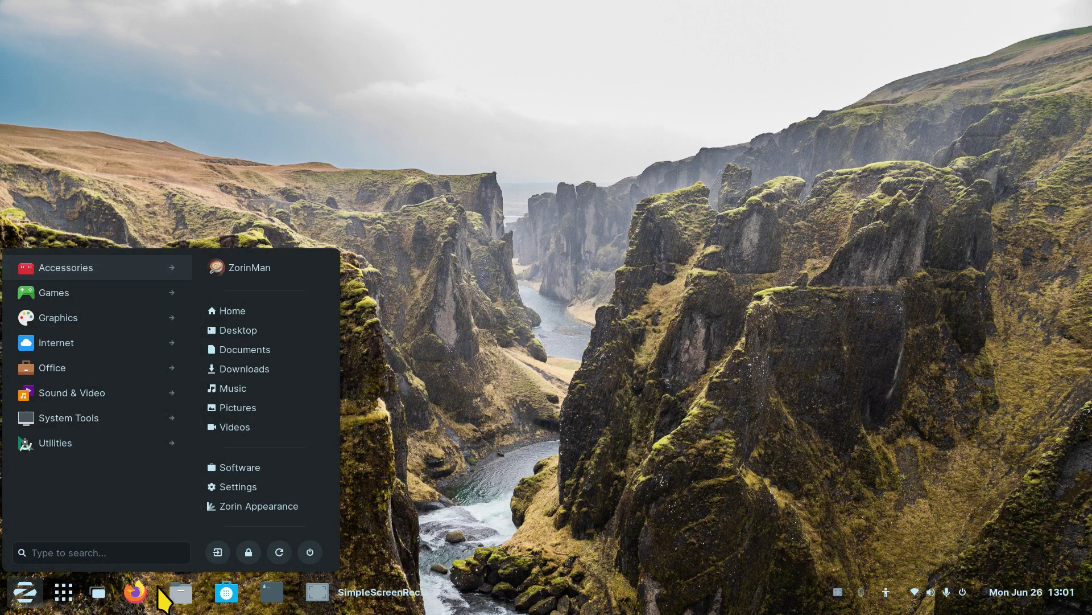
{"action": "left_click", "coordinate": [605, 426]}
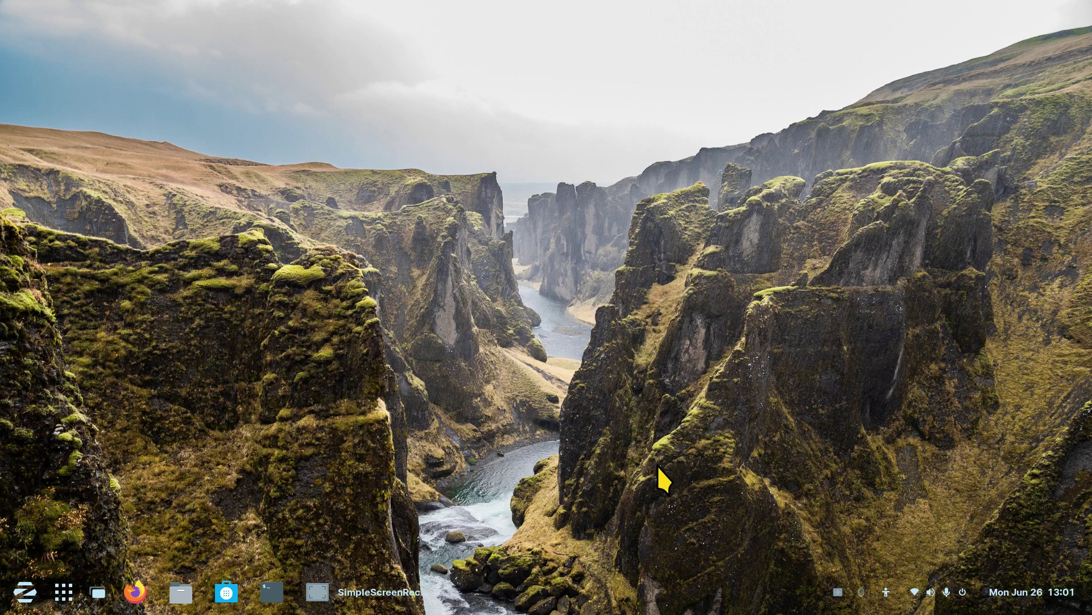